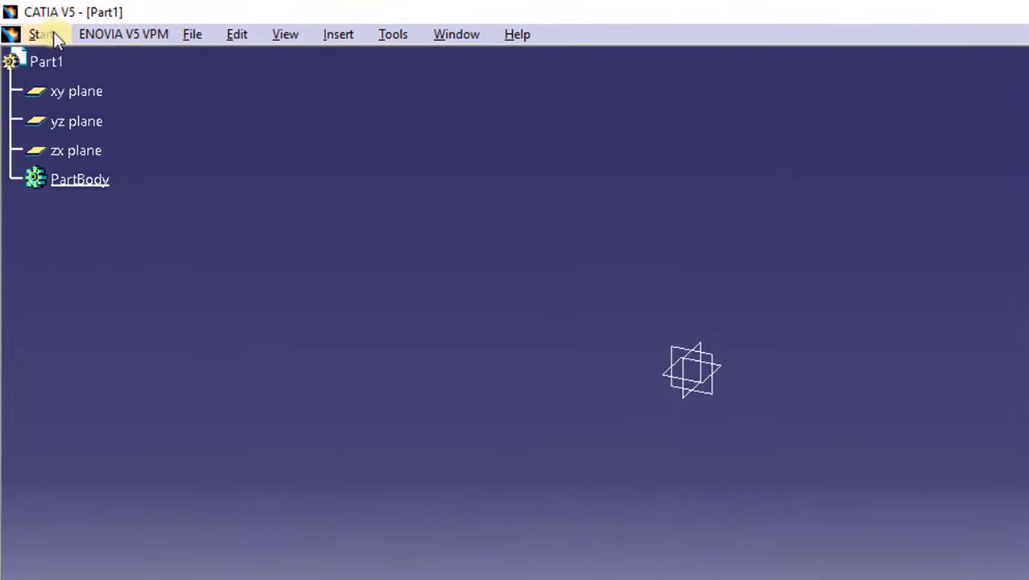
- Create a new part named Part2 in the Part Design workbench with hybrid design enabled
click(35, 28)
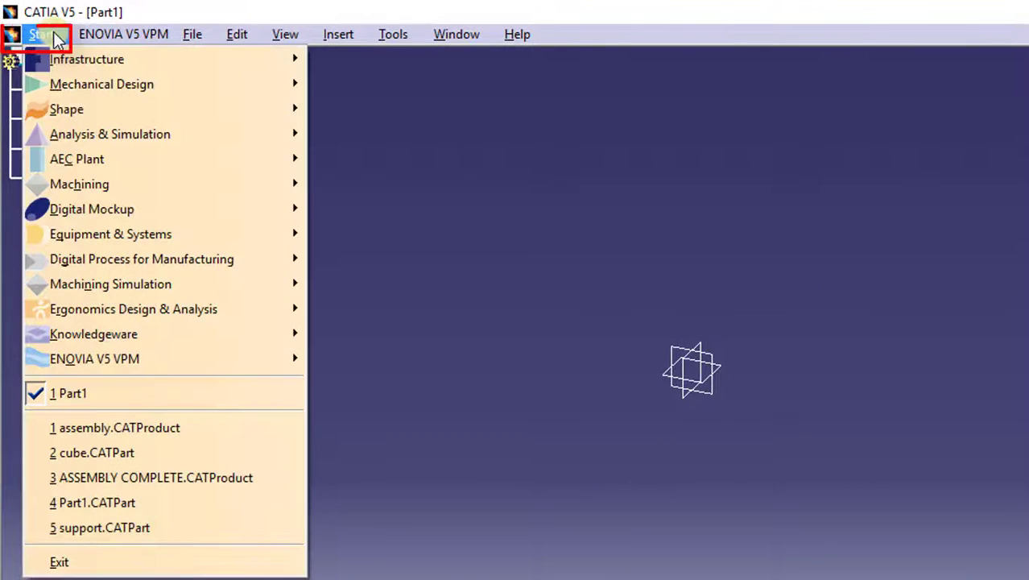
mouse_move(174, 91)
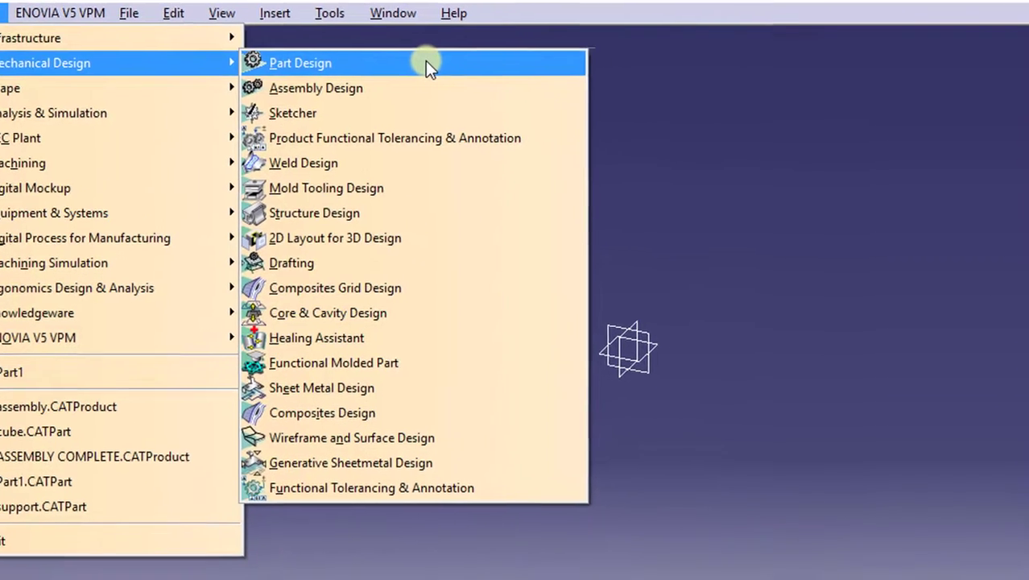
click(493, 86)
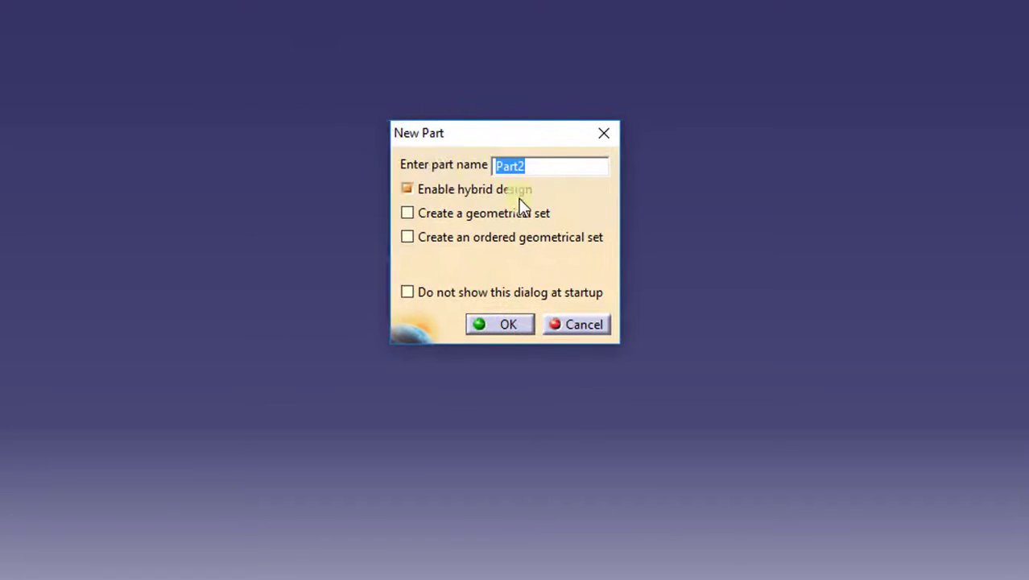
click(515, 165)
click(498, 325)
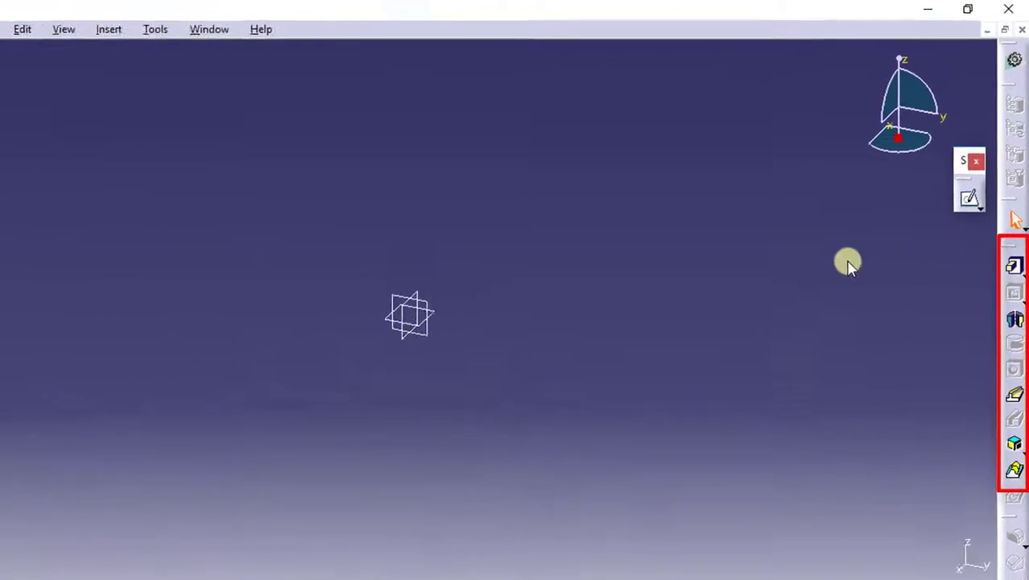
- Undock the Sketch-Based Features toolbar and float it over the modelling area beside the view compass
drag(1016, 207, 679, 34)
mouse_move(684, 71)
mouse_down()
mouse_move(616, 143)
mouse_move(574, 147)
mouse_up()
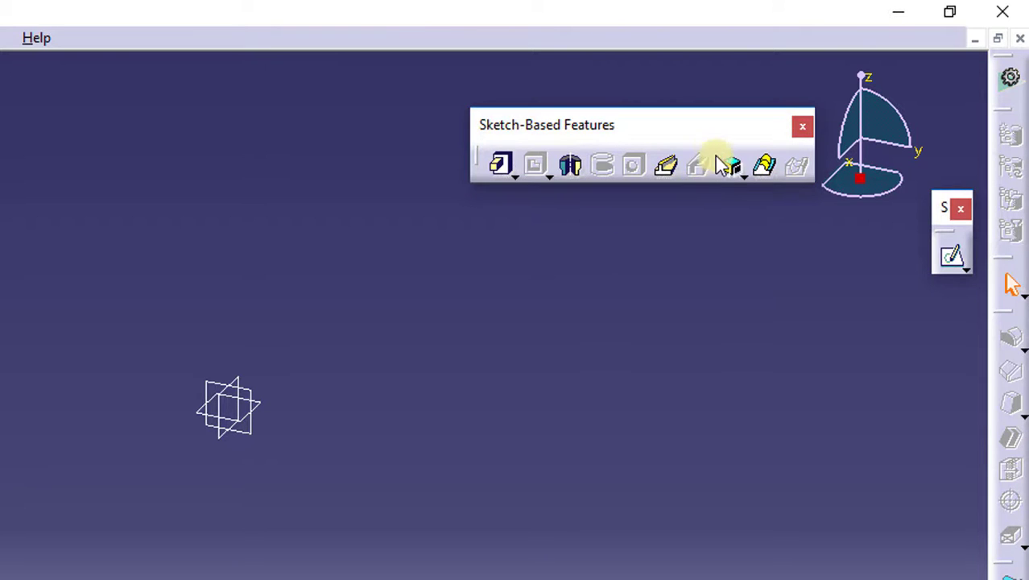
drag(691, 130, 652, 95)
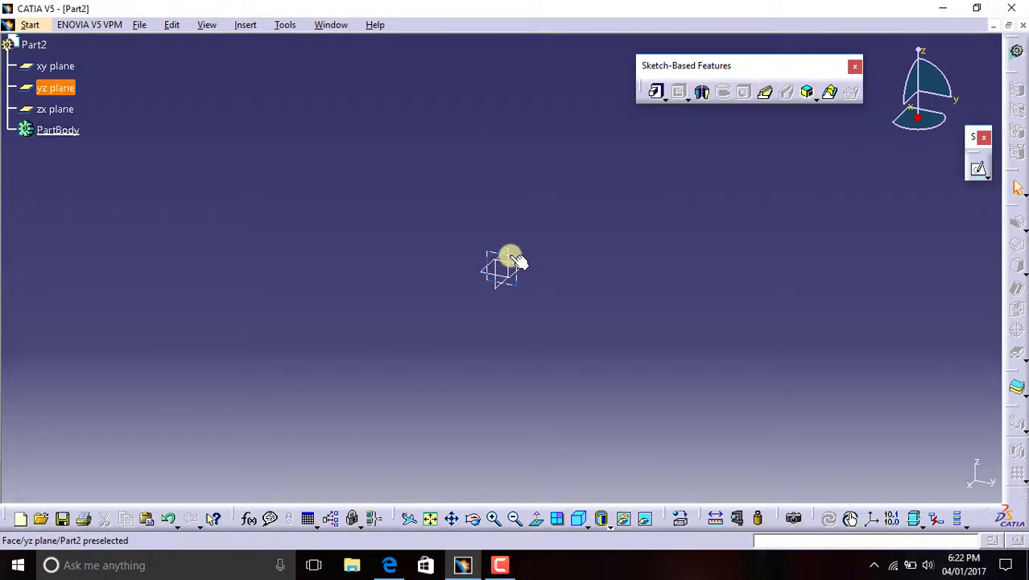
- Open a sketch on the yz plane and draw a rectangle about 45 by 67 mm between the V and H axes
click(506, 258)
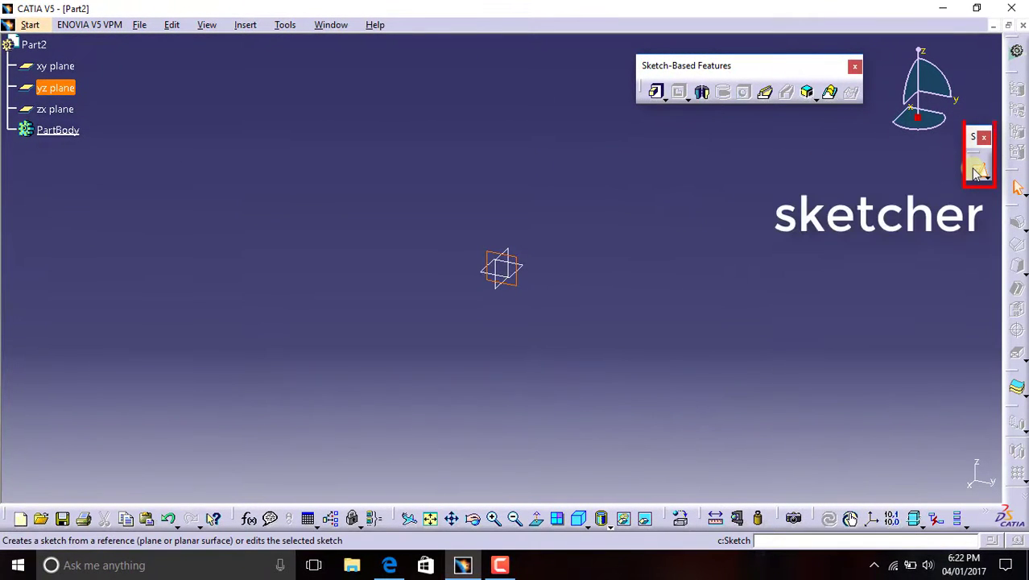
click(976, 173)
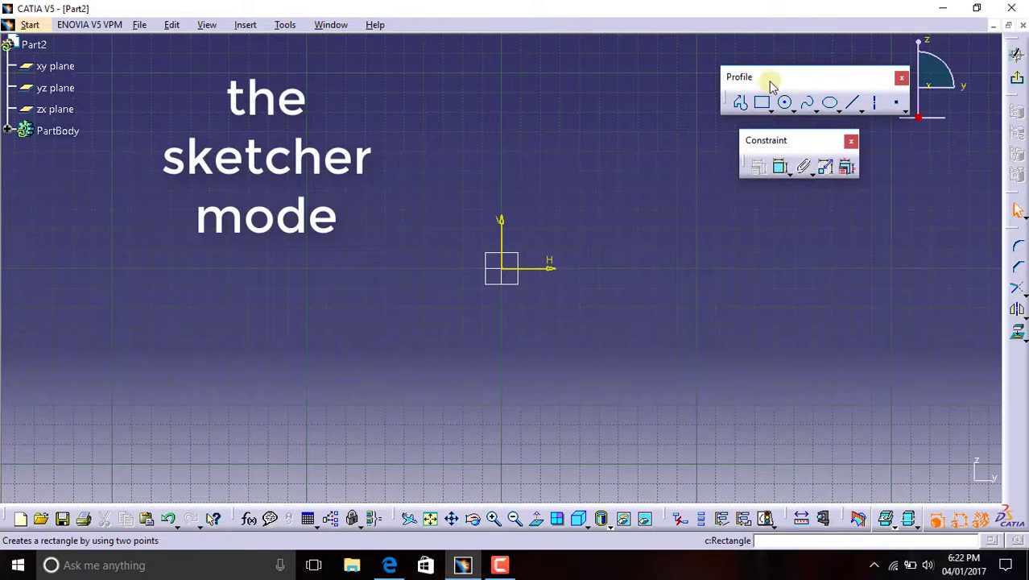
drag(771, 79, 742, 75)
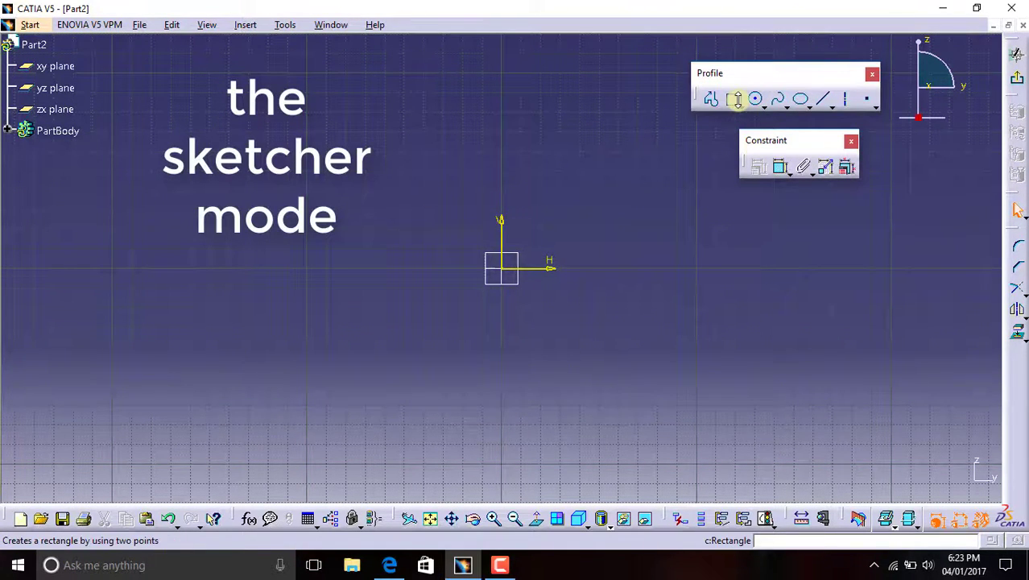
click(733, 99)
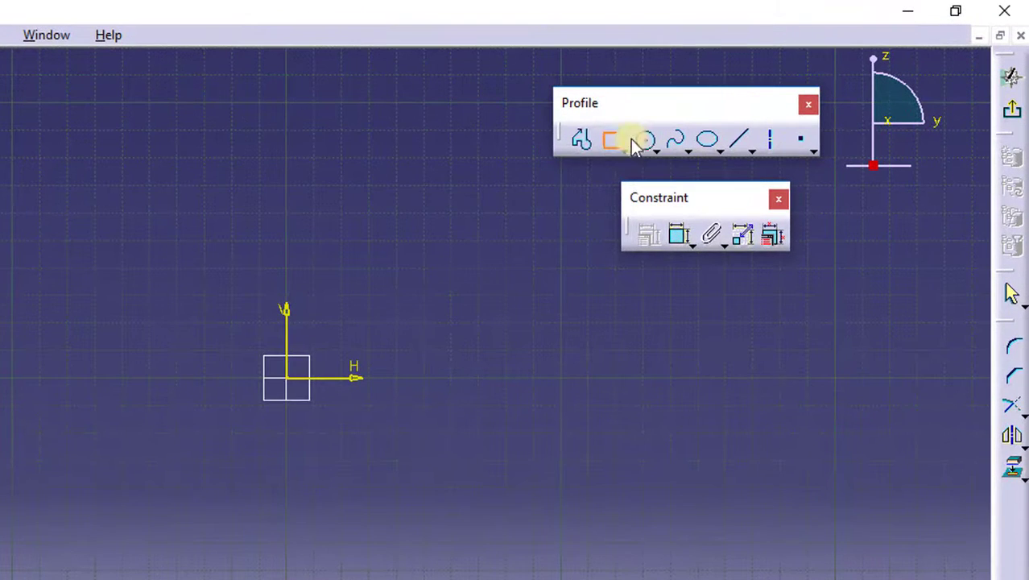
click(288, 194)
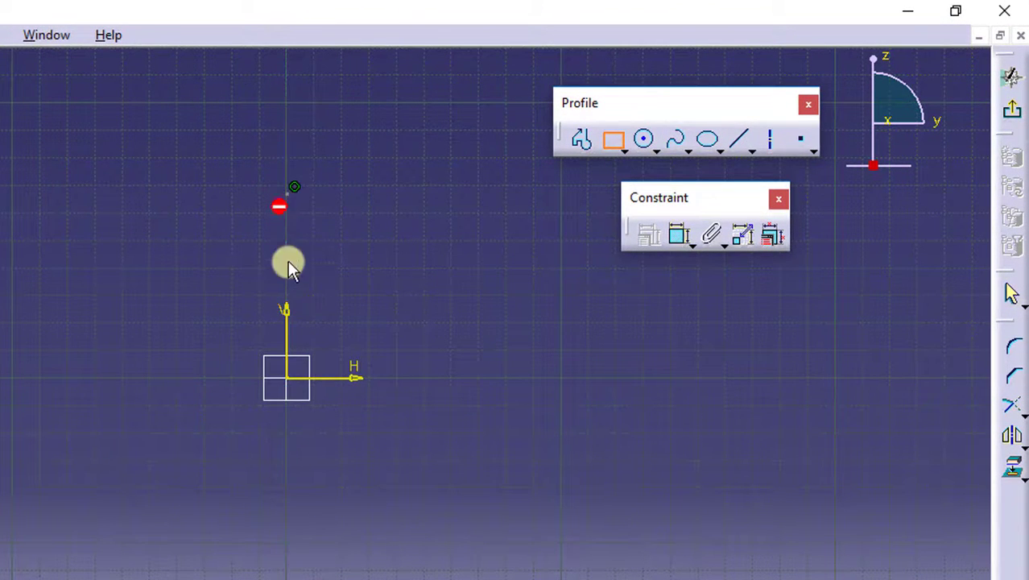
click(409, 376)
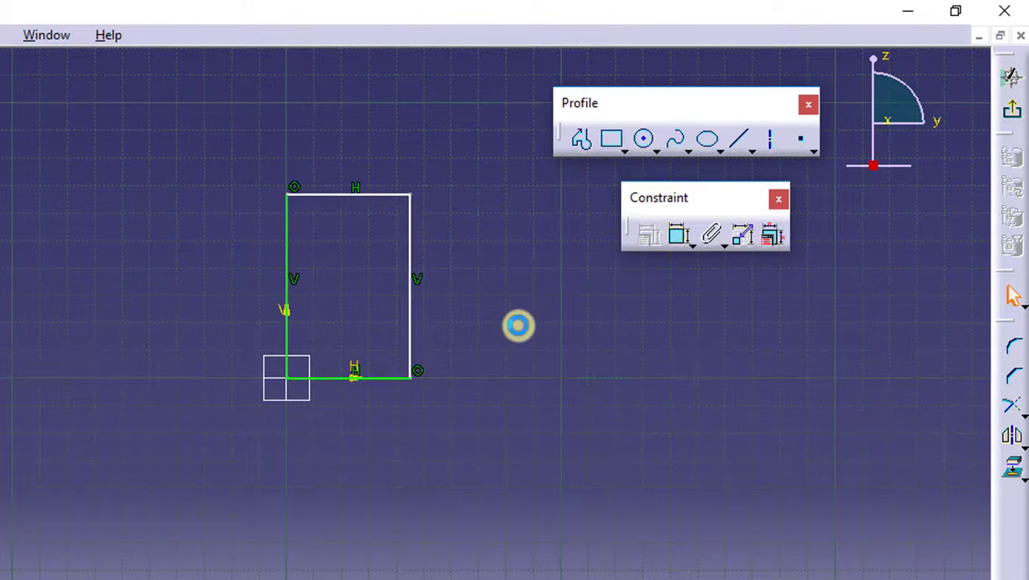
- Dimension the rectangle's height and set it to 60 mm
click(680, 237)
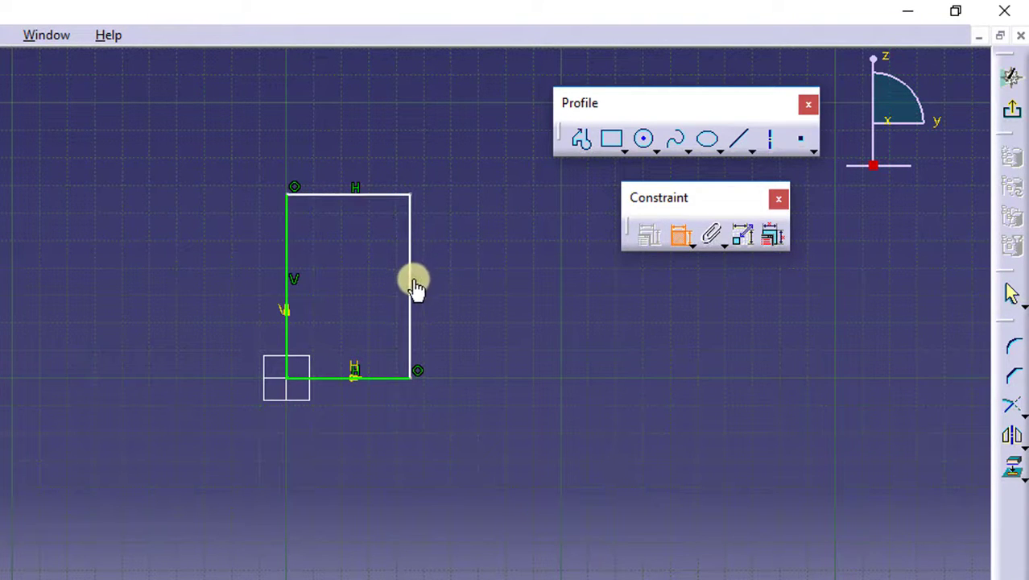
click(413, 284)
click(520, 290)
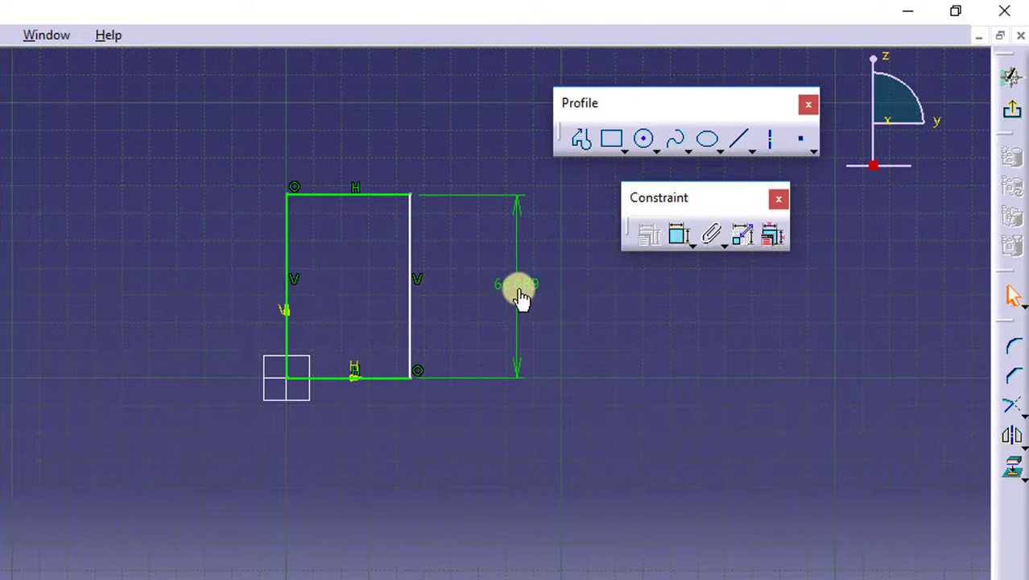
double_click(517, 285)
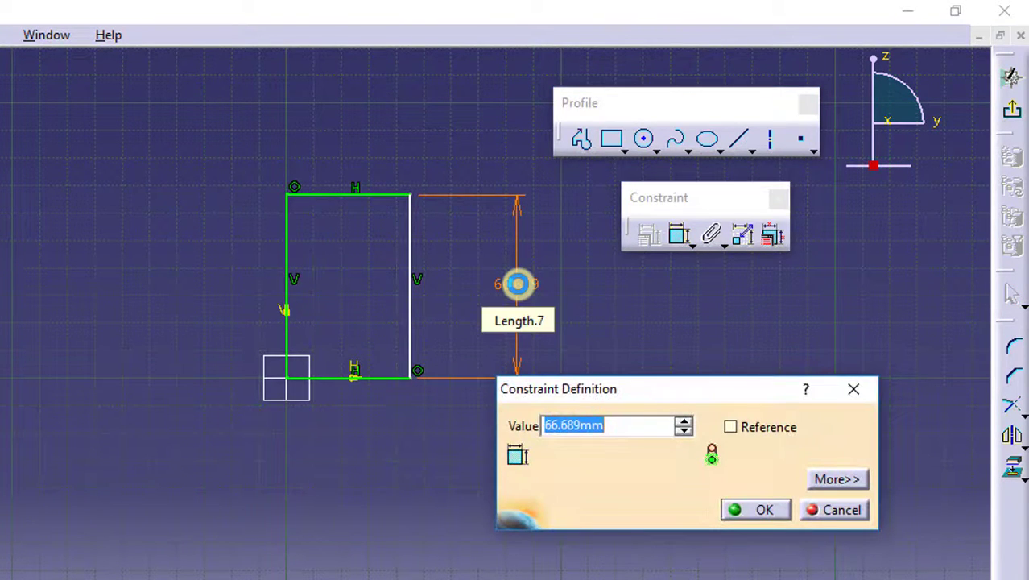
text(60)
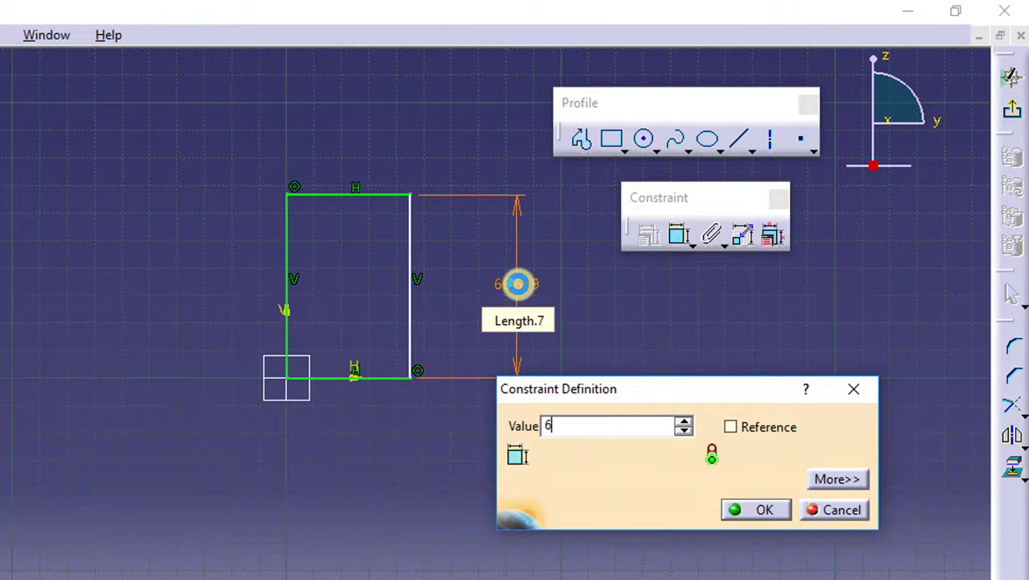
click(765, 510)
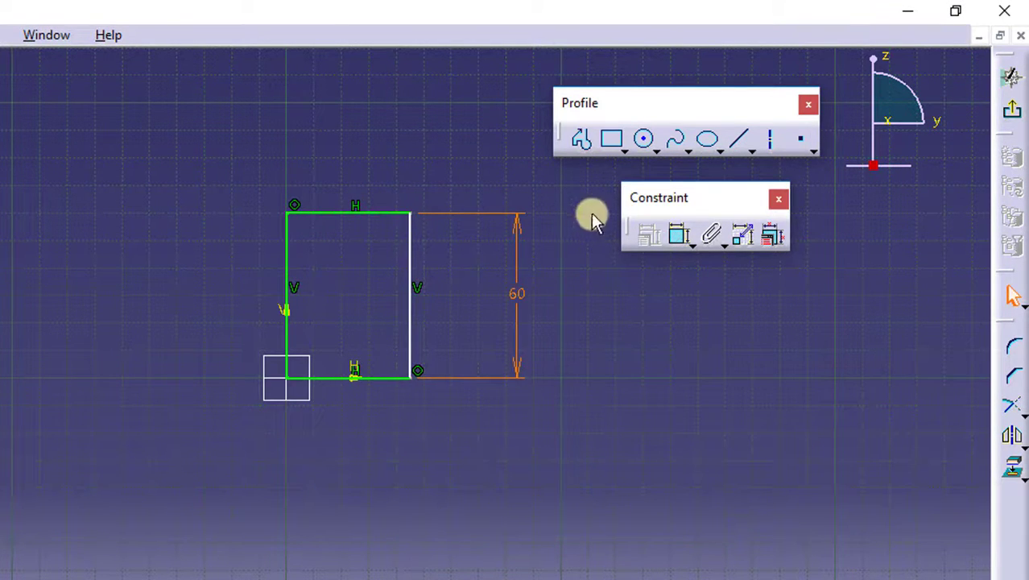
- Dimension the rectangle's width, set it to 30 mm, and exit the sketch
click(679, 234)
click(366, 216)
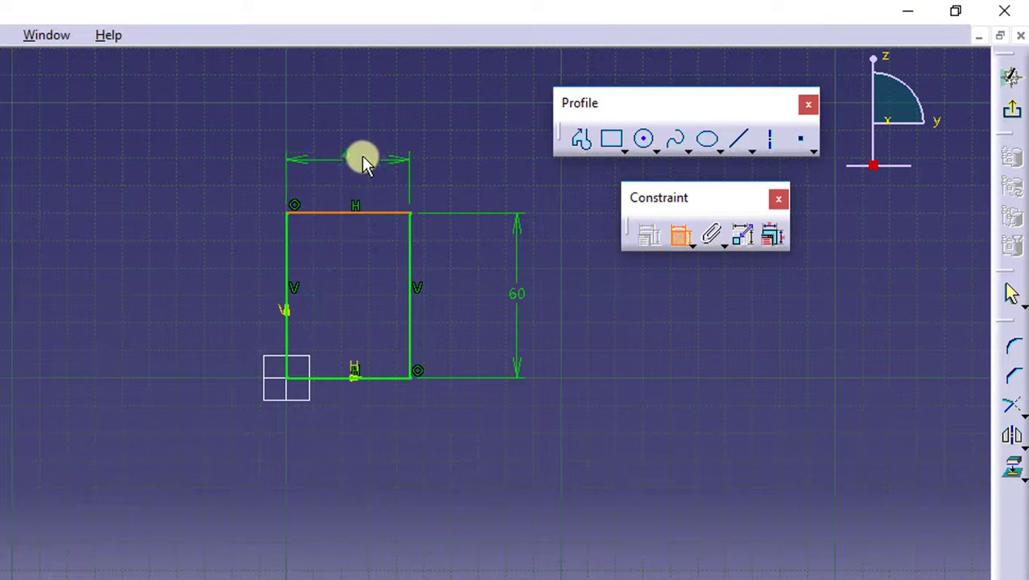
click(359, 149)
double_click(354, 146)
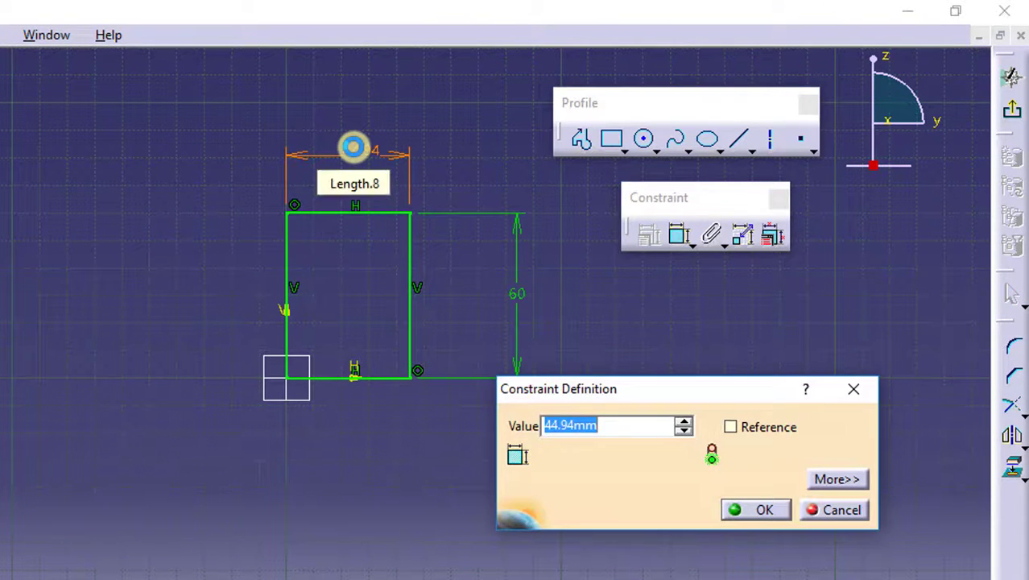
text(30)
key(Return)
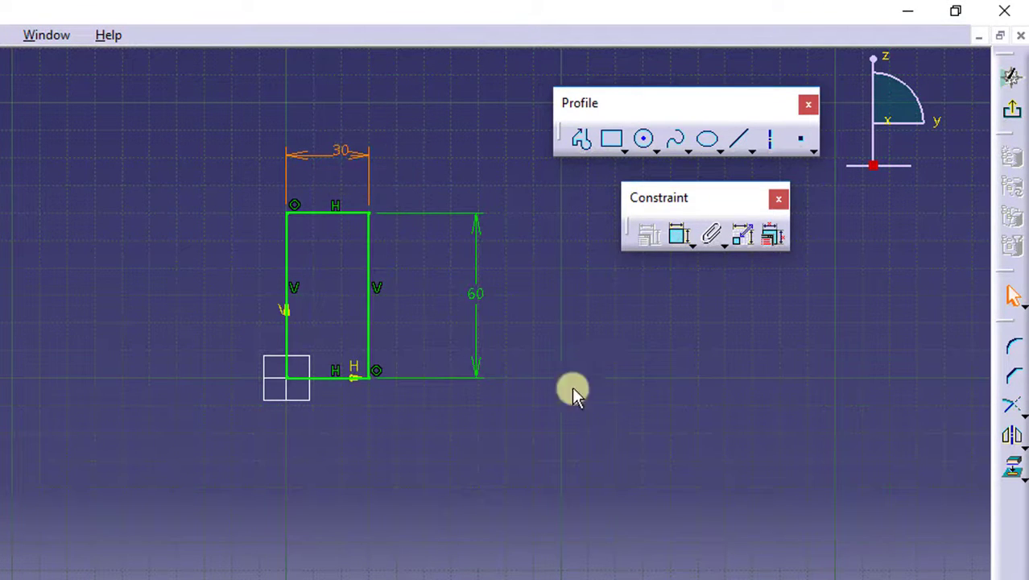
click(1013, 116)
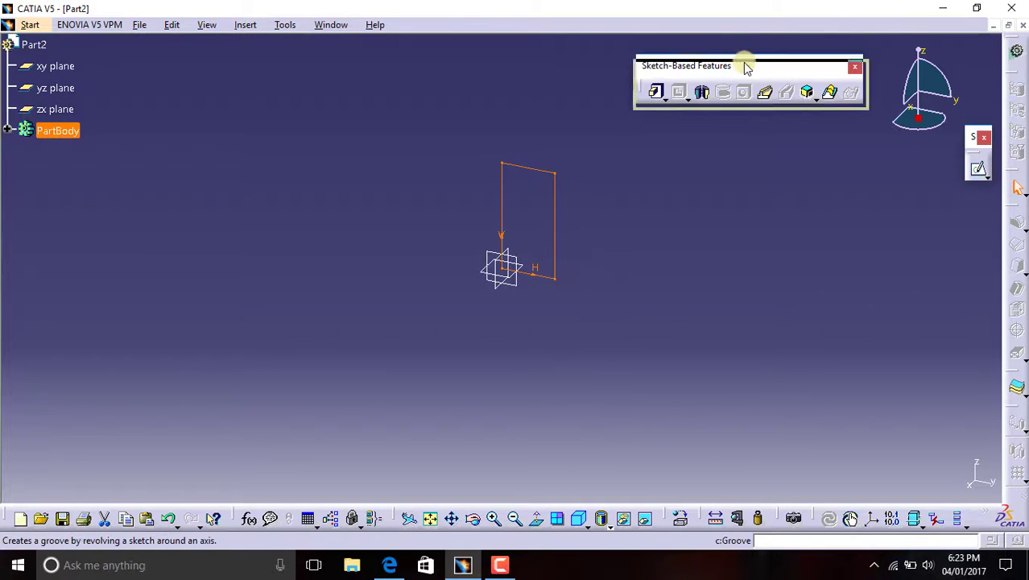
drag(741, 64, 748, 55)
click(660, 85)
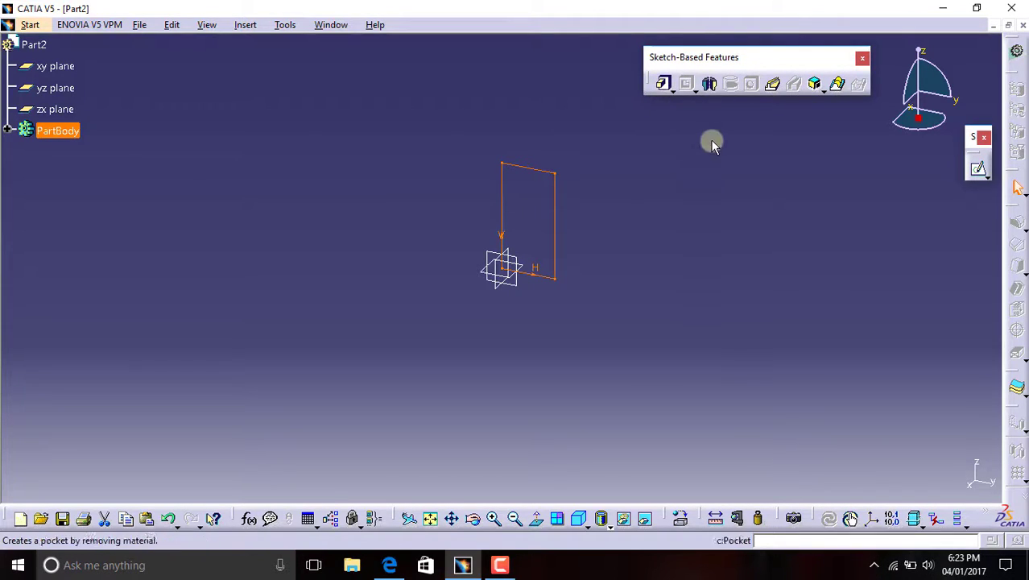
click(665, 85)
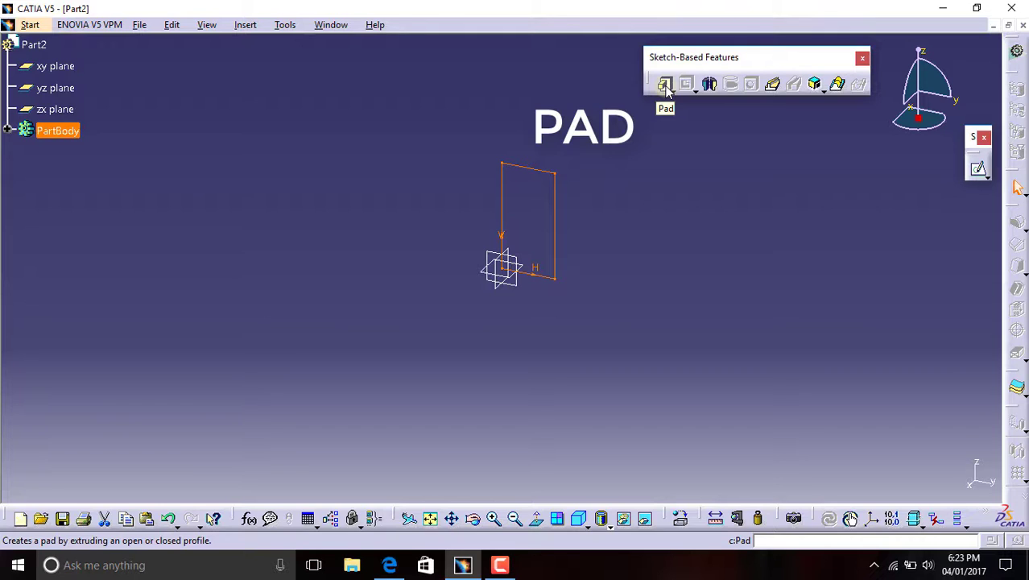
click(678, 119)
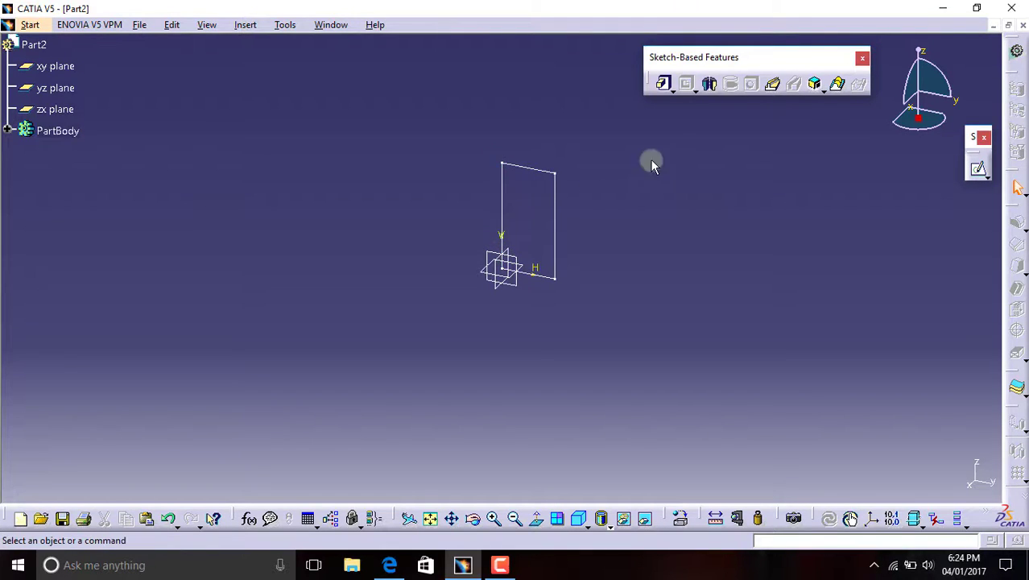
mouse_move(428, 241)
middle_down()
mouse_move(432, 269)
mouse_move(561, 171)
middle_up()
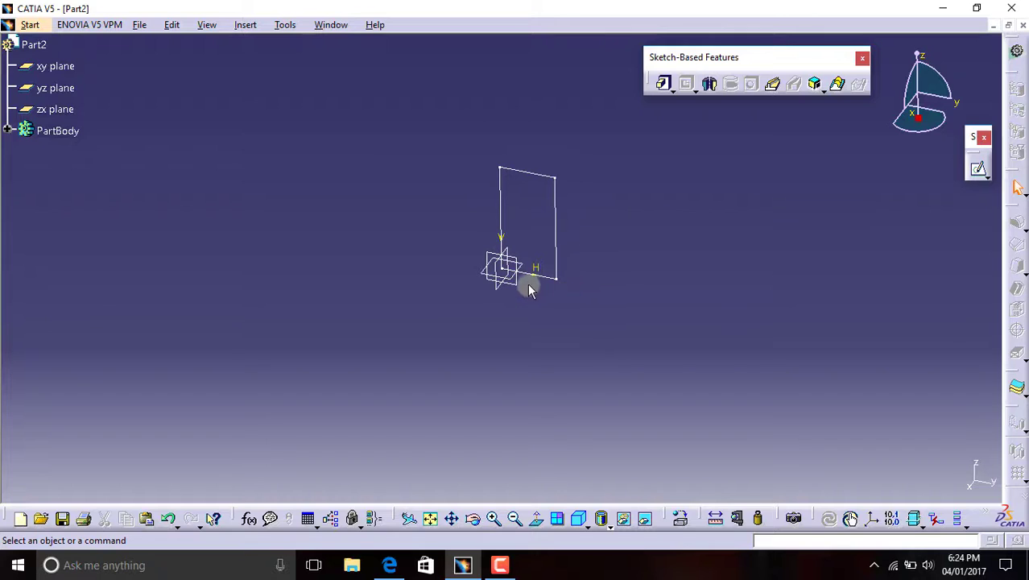
- Start a Shaft feature using the rectangle sketch as profile and its vertical edge on the V axis as rotation axis
click(710, 86)
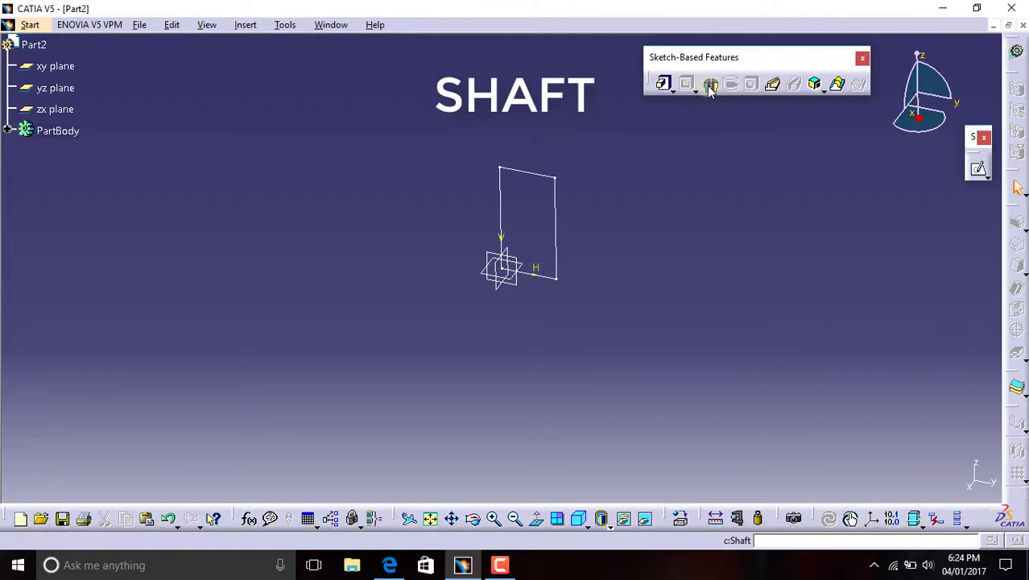
drag(886, 257, 706, 158)
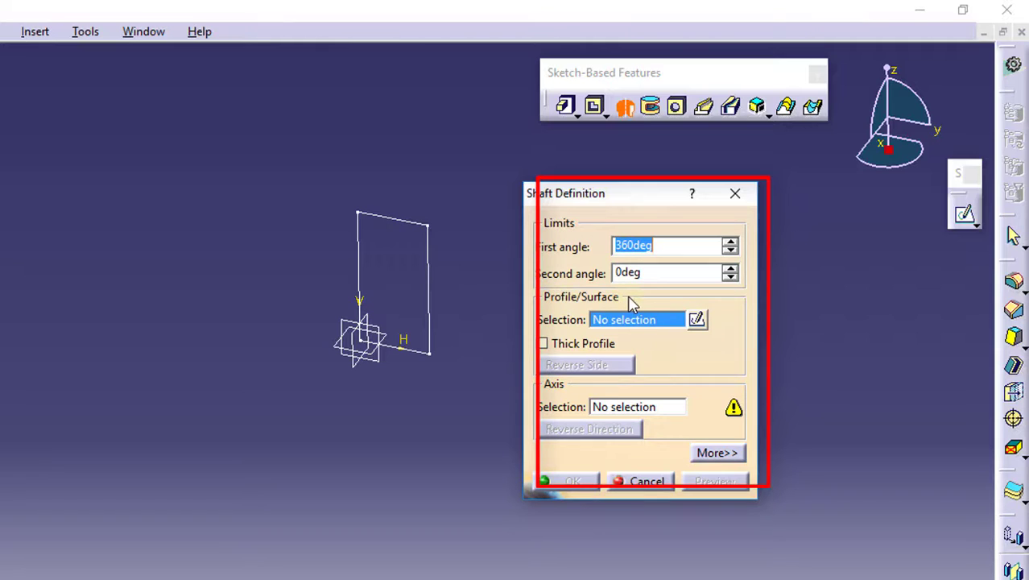
click(668, 326)
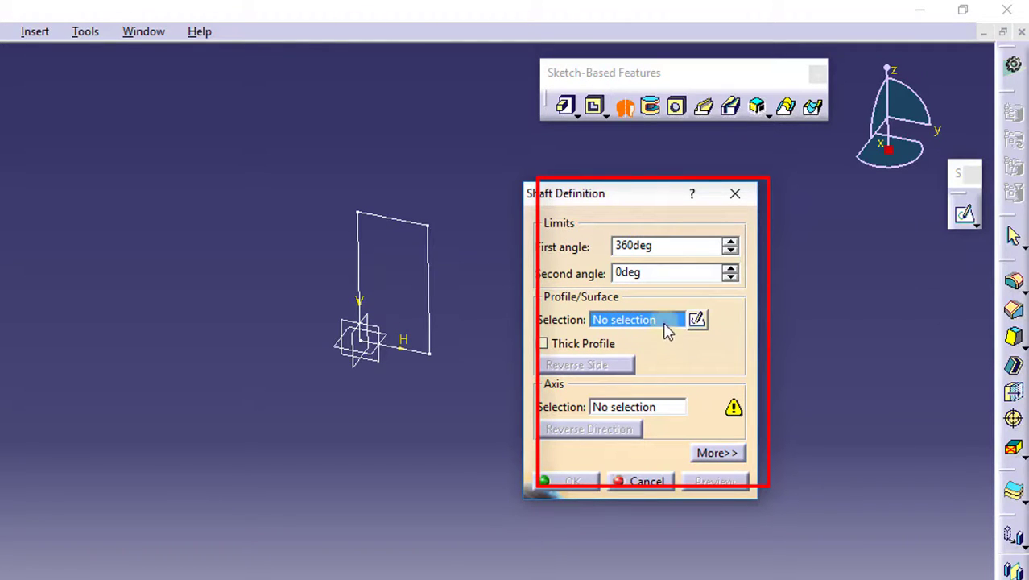
click(426, 269)
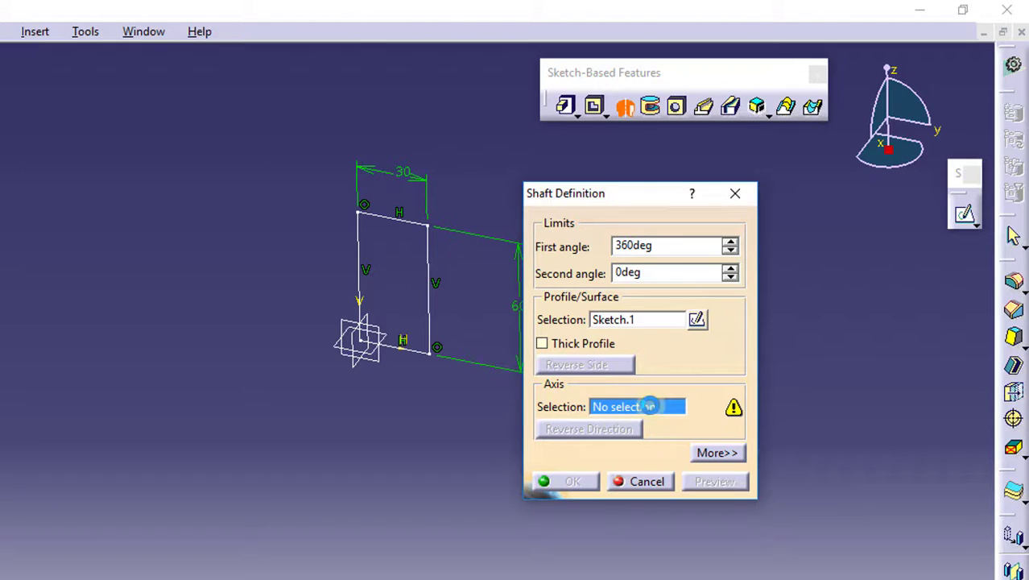
click(360, 306)
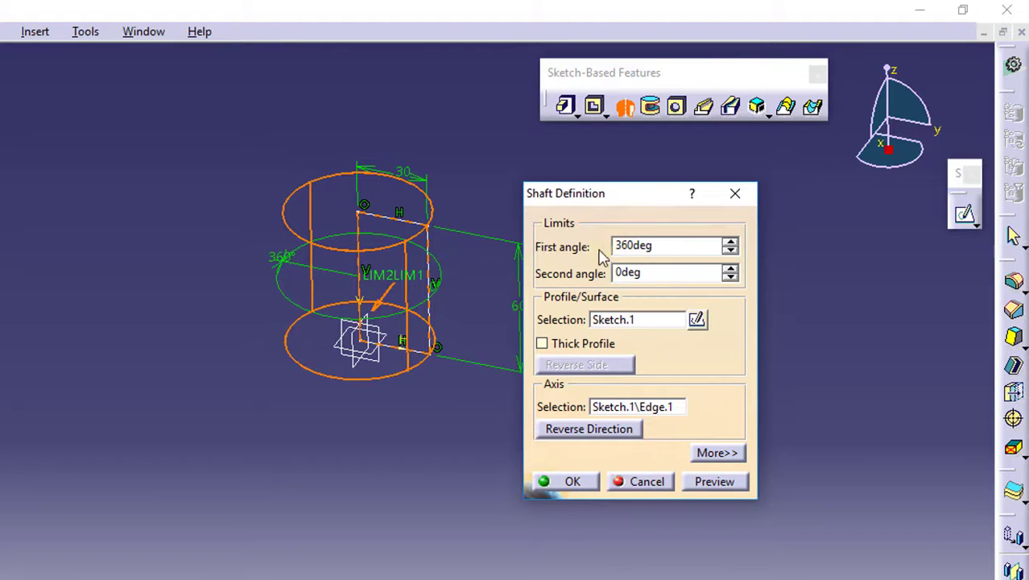
- Reduce the shaft's first angle to 264 degrees
click(731, 251)
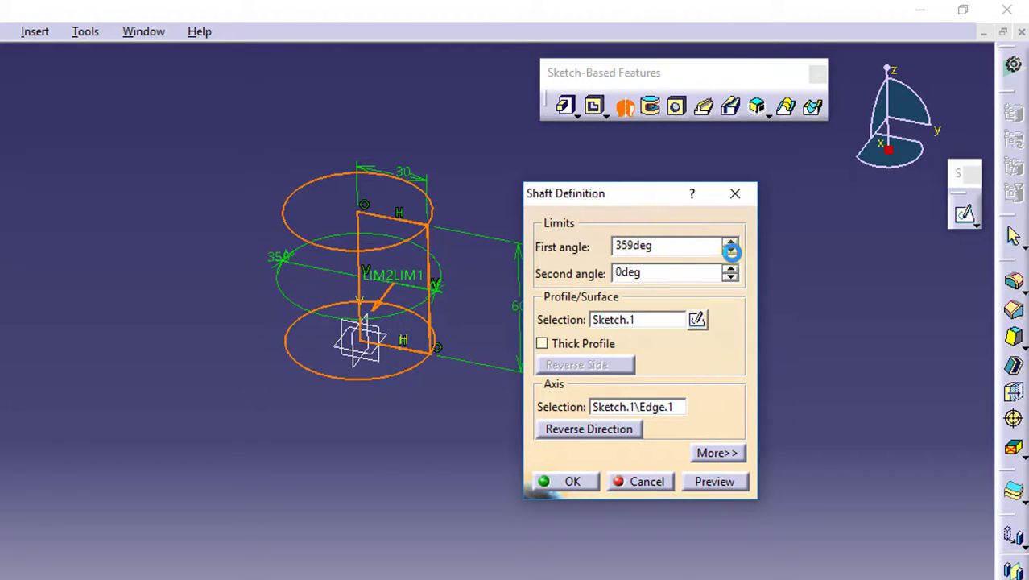
click(731, 251)
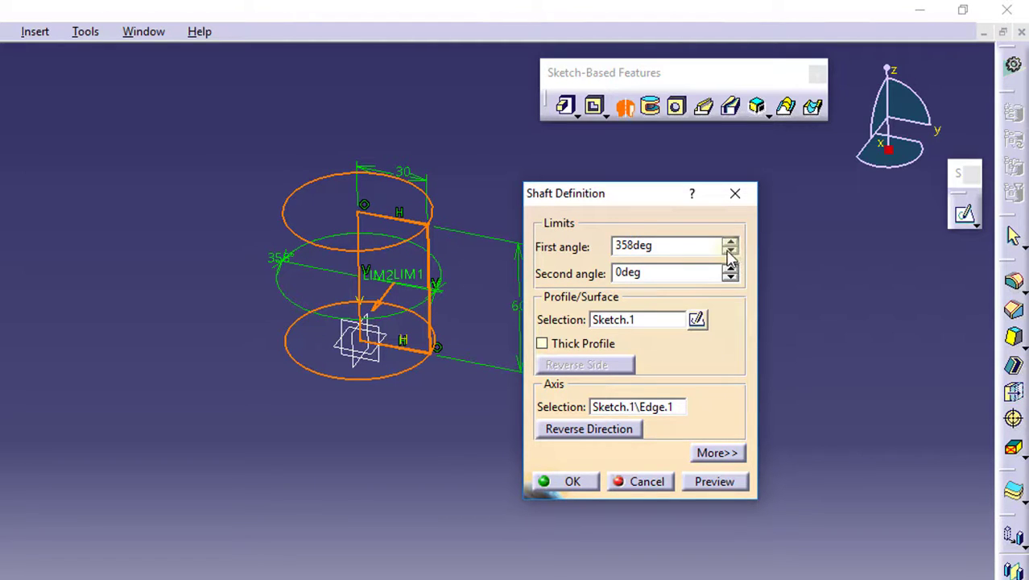
drag(729, 254, 729, 254)
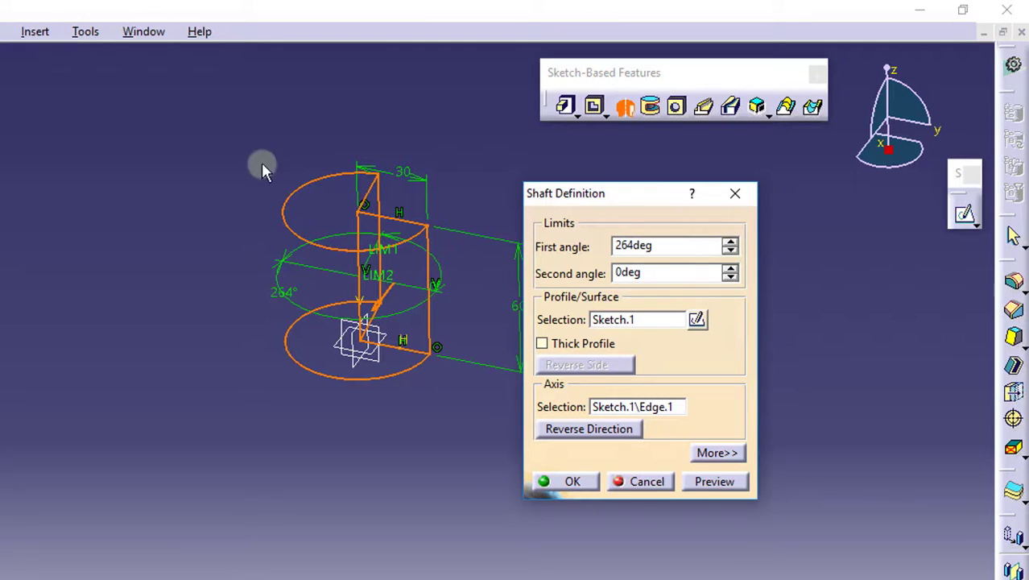
- Increase the shaft's second angle to 23 degrees
click(729, 268)
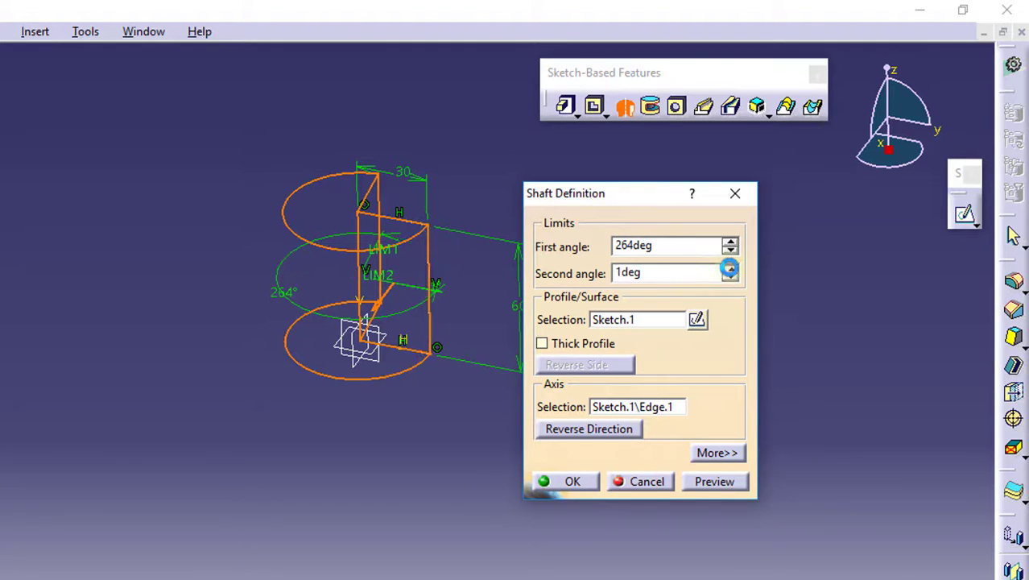
click(730, 268)
click(729, 268)
drag(730, 269, 729, 269)
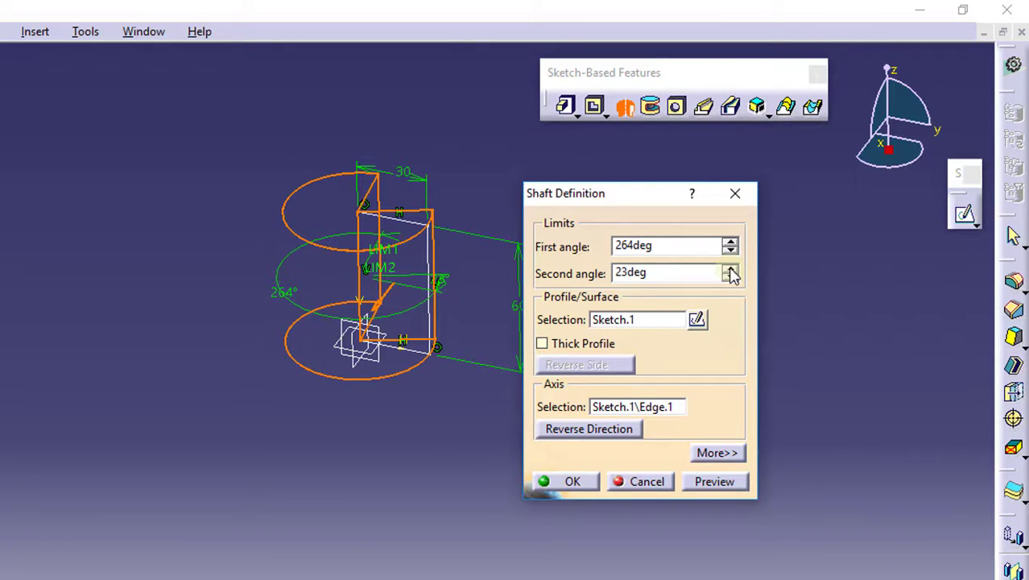
- Increase the shaft's second angle to 28 degrees and the first angle to 265 degrees
drag(730, 269, 731, 278)
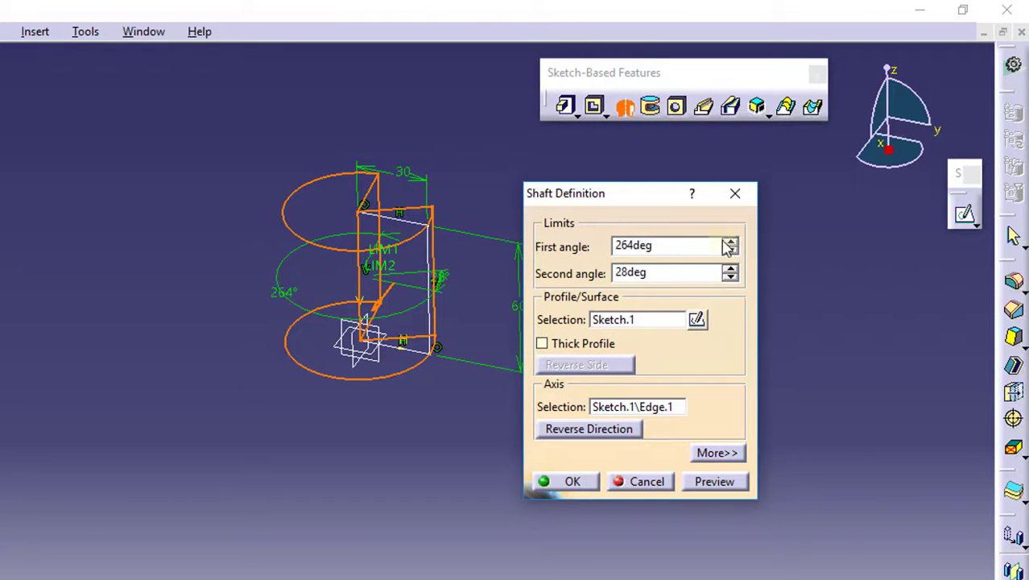
click(730, 243)
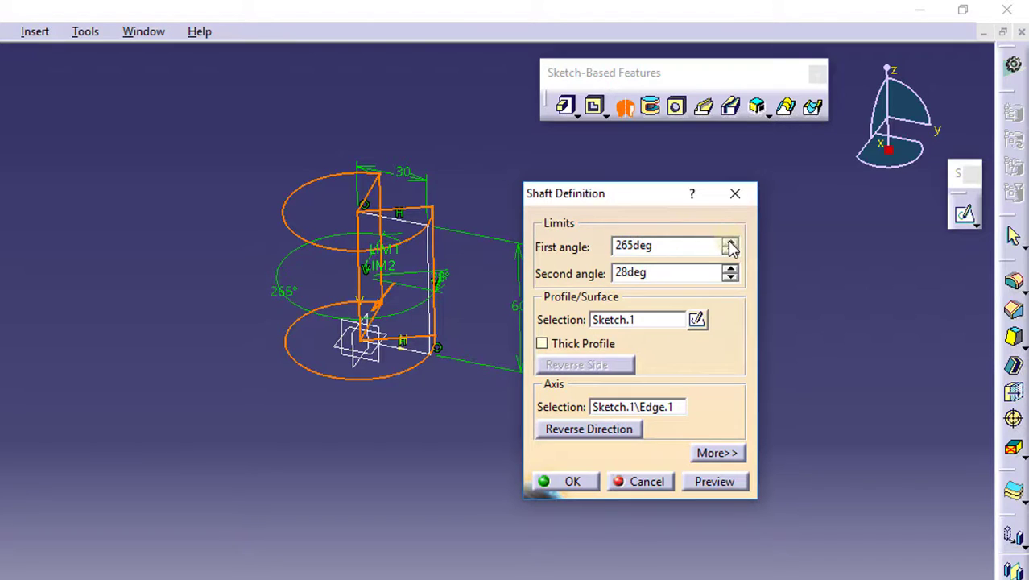
- Set the shaft's second angle to 0 and first angle to 360 degrees, preview it, and create the solid cylinder
drag(697, 279, 568, 276)
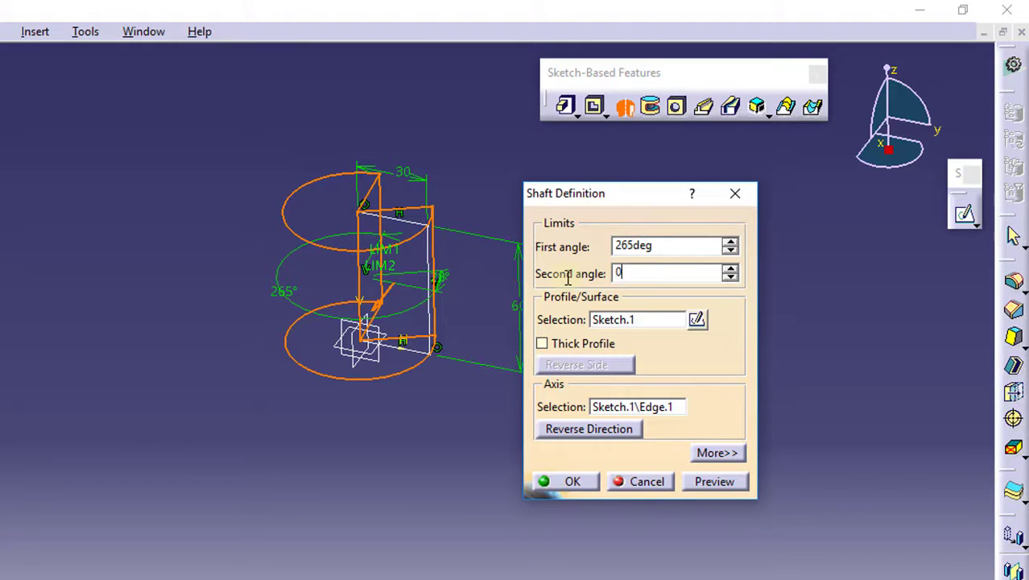
drag(680, 246, 598, 246)
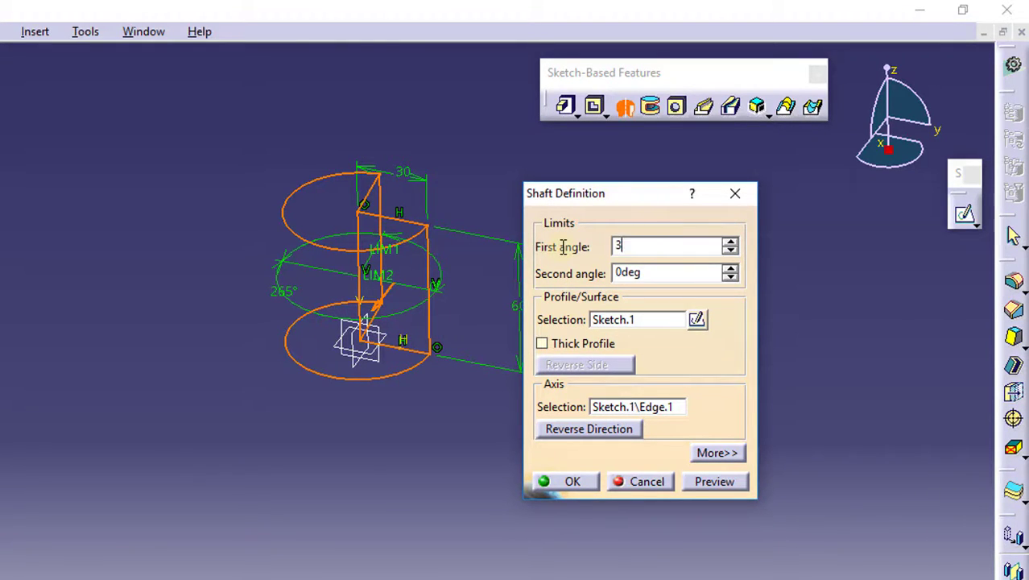
click(719, 482)
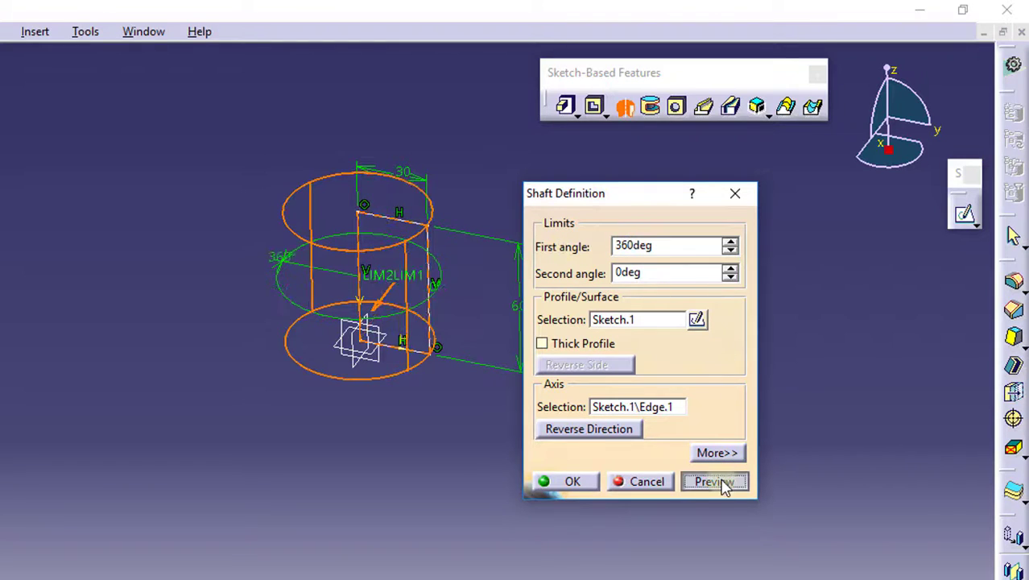
click(572, 481)
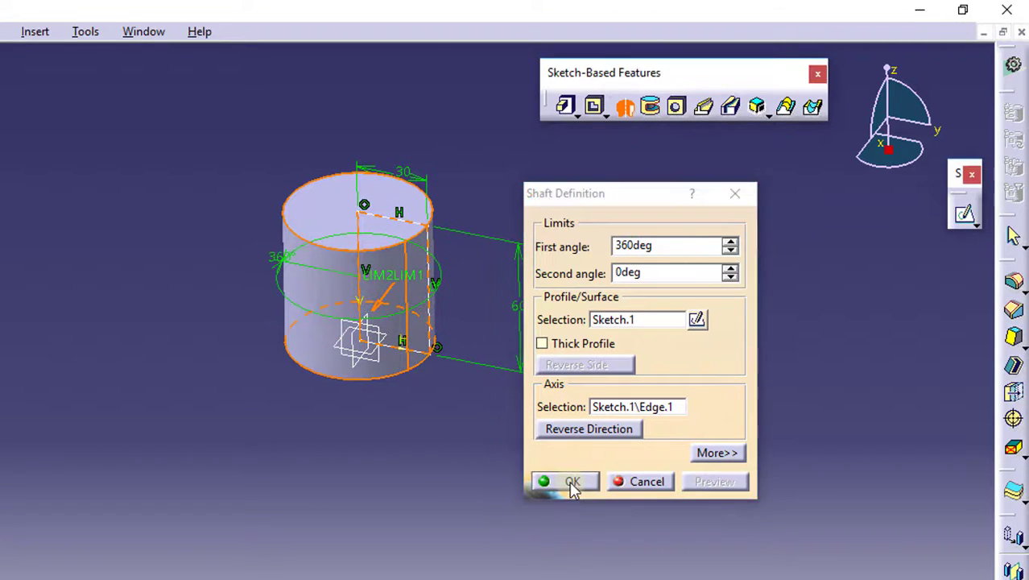
- Select the whole model and delete the solid cylinder together with its children and aggregated elements
mouse_move(515, 302)
middle_down()
mouse_move(523, 250)
mouse_move(558, 227)
mouse_move(519, 299)
middle_up()
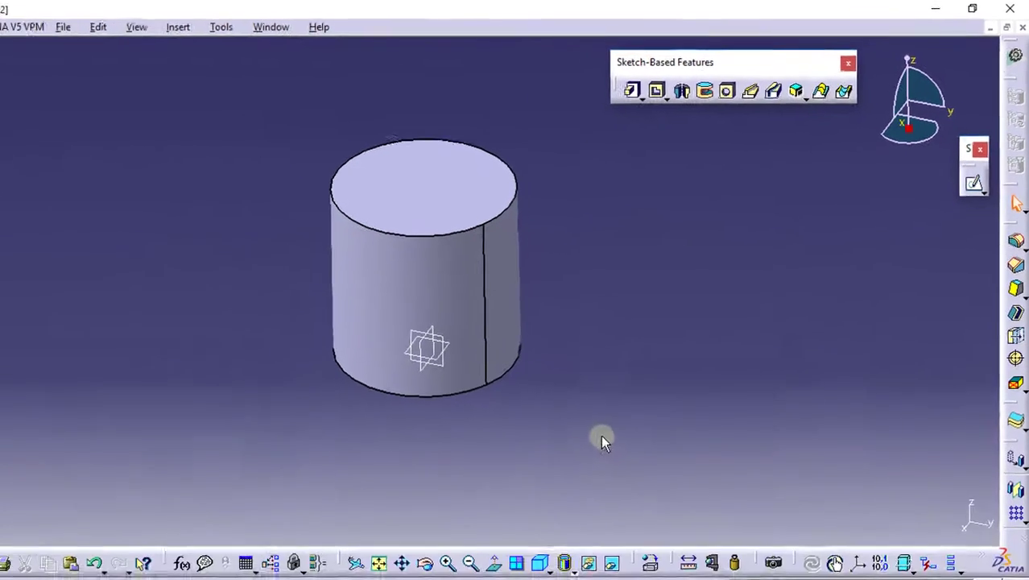
drag(527, 508, 165, 121)
key(Delete)
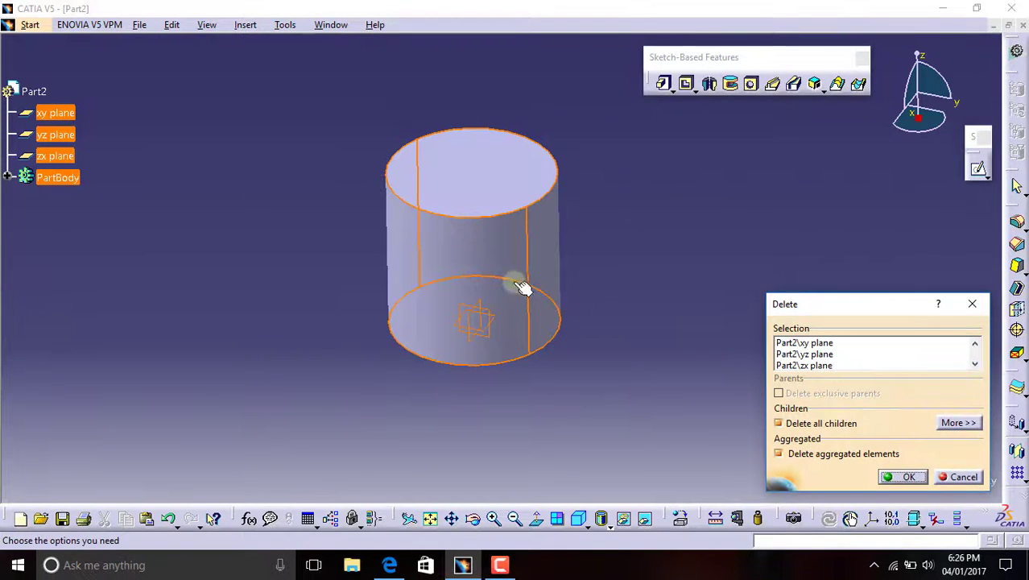
click(905, 478)
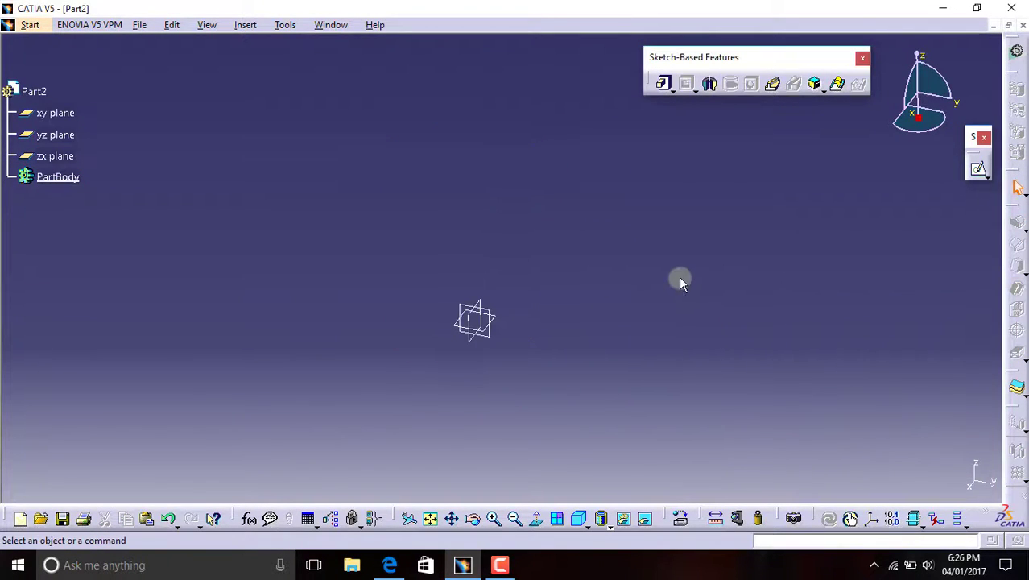
- Open a sketch on the yz plane and draw an upright rectangle about 4.5 by 50.5 mm, standing on the H axis away from the V axis
middle_drag(555, 337, 592, 280)
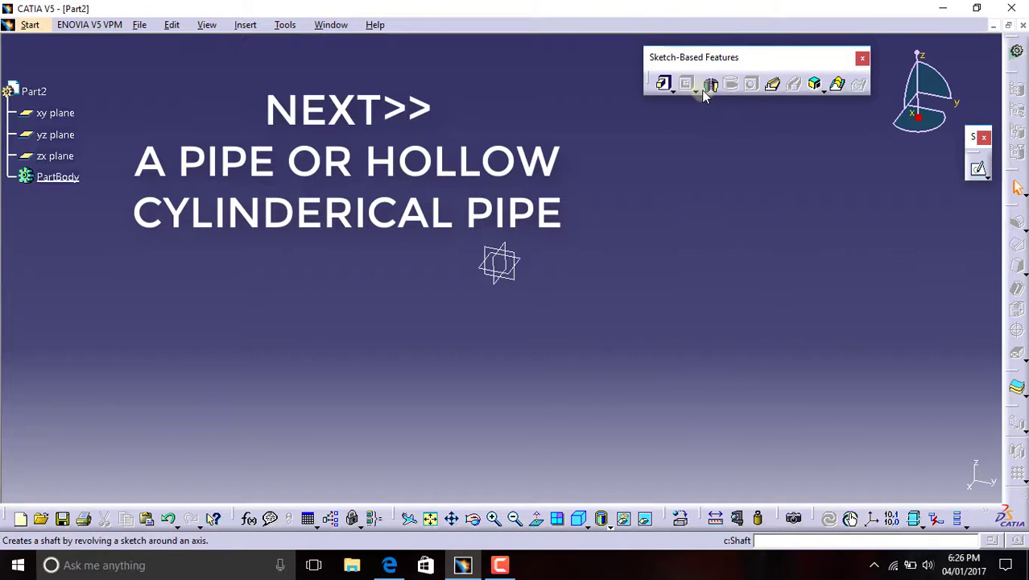
click(516, 266)
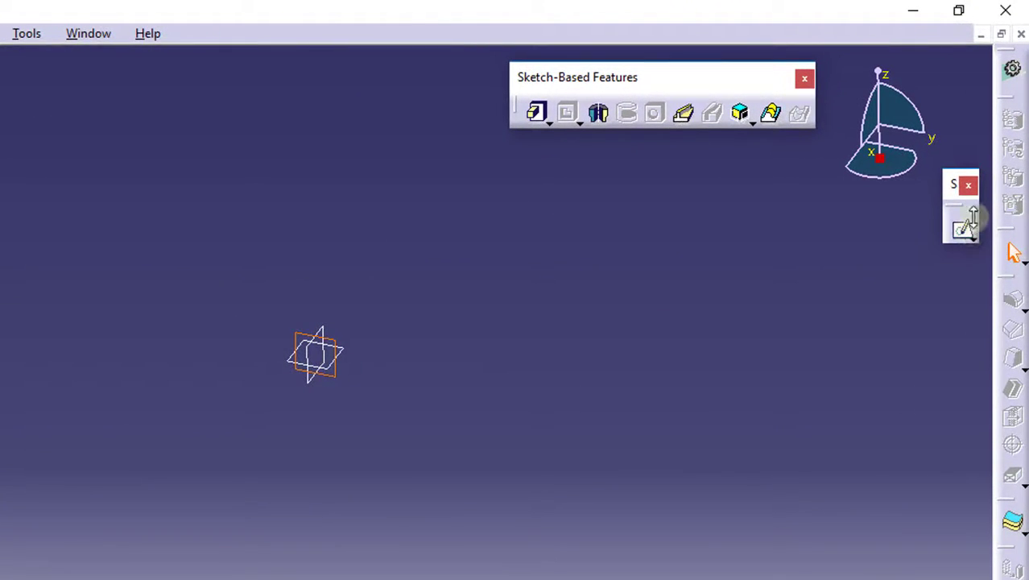
click(963, 232)
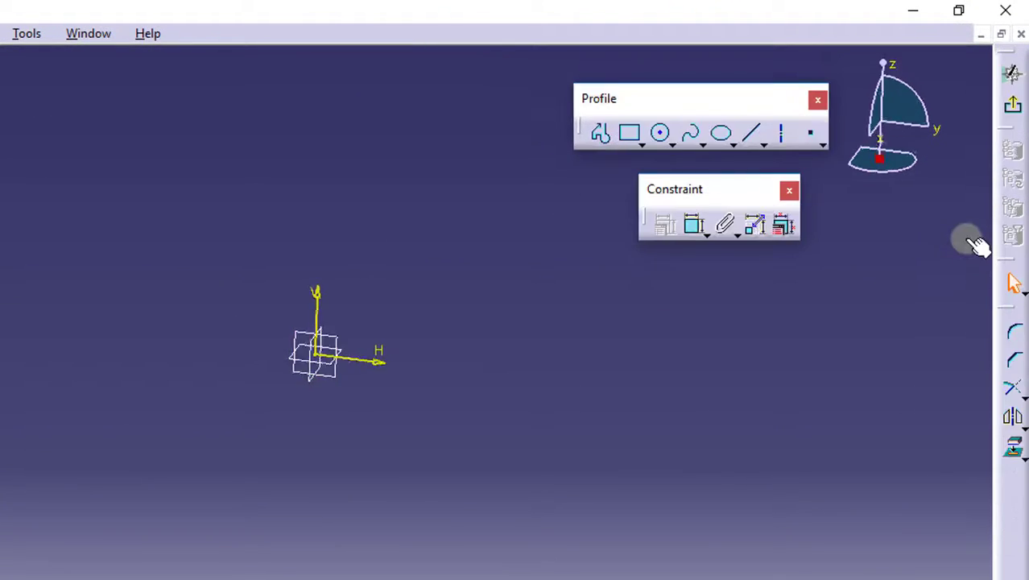
click(633, 132)
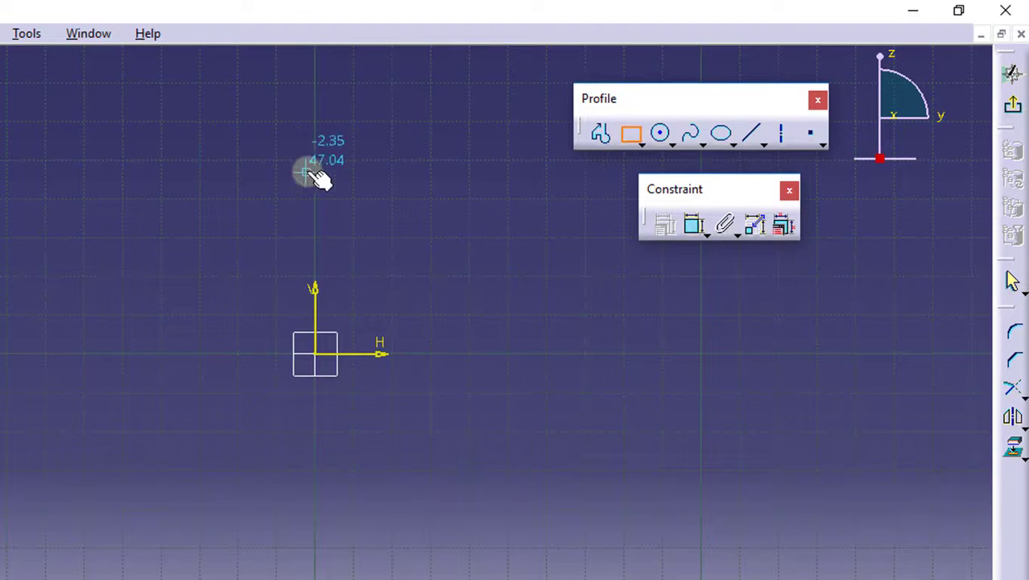
click(392, 159)
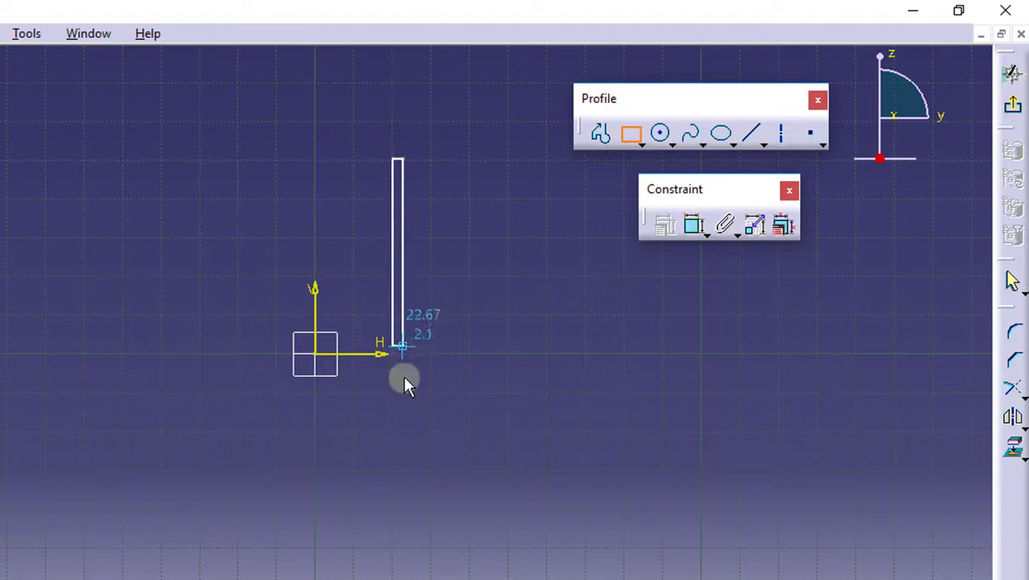
click(410, 353)
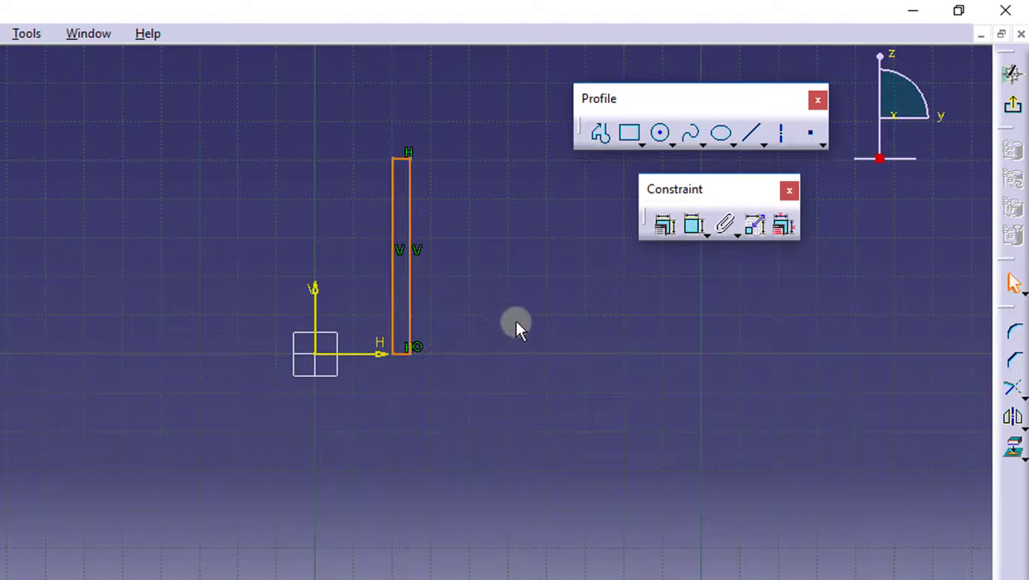
- Dimension the thin rectangle's height and set it to 60 mm
click(517, 315)
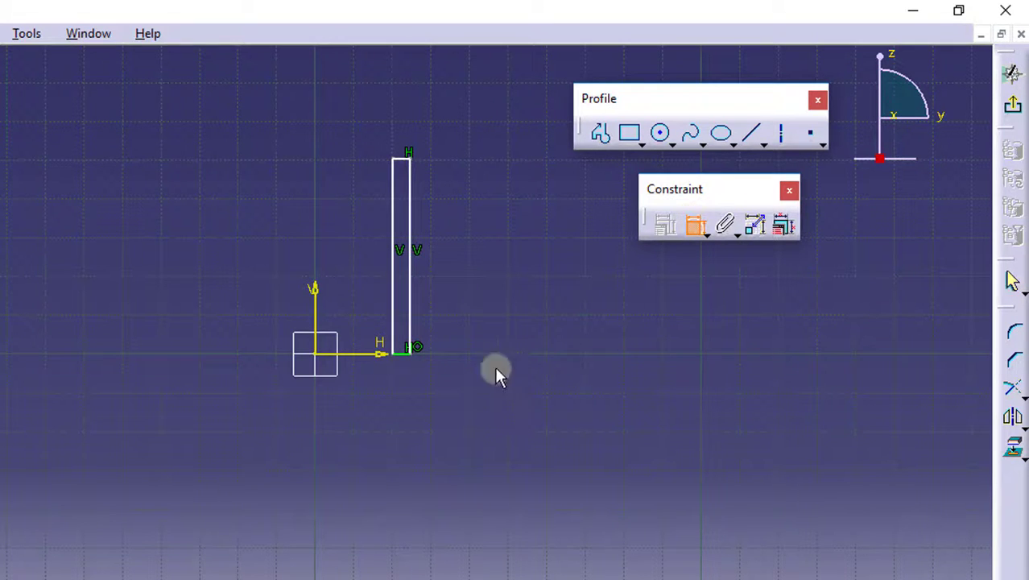
click(401, 265)
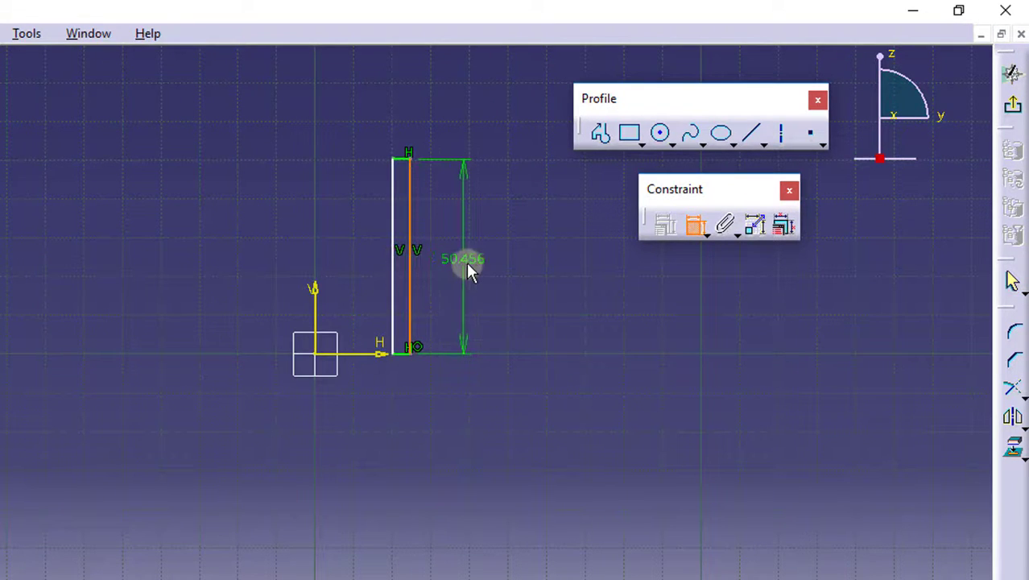
click(467, 266)
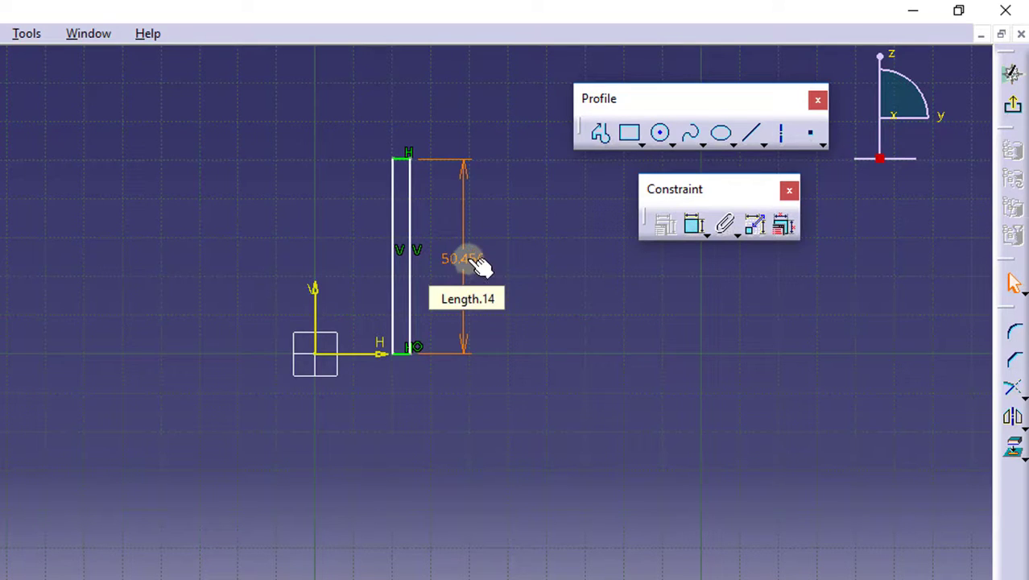
double_click(467, 258)
text(60)
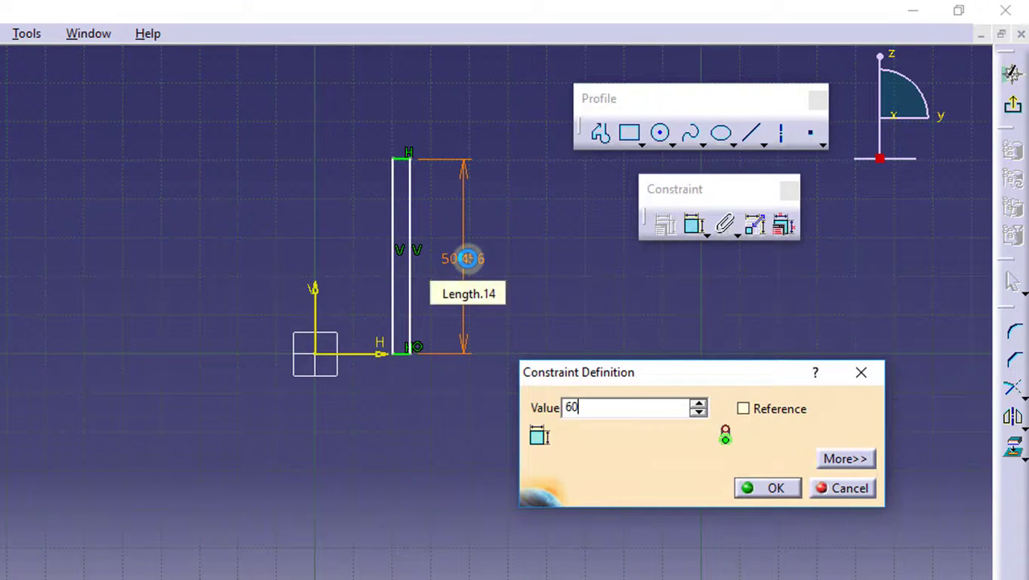
key(Return)
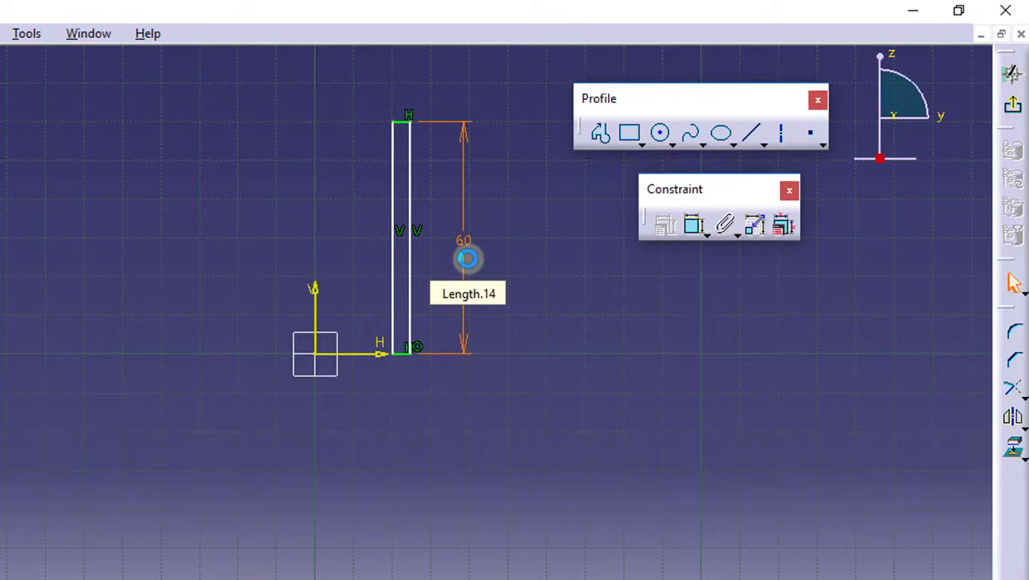
- Dimension the thin rectangle's width along its upper edge and set it to 4 mm
click(691, 226)
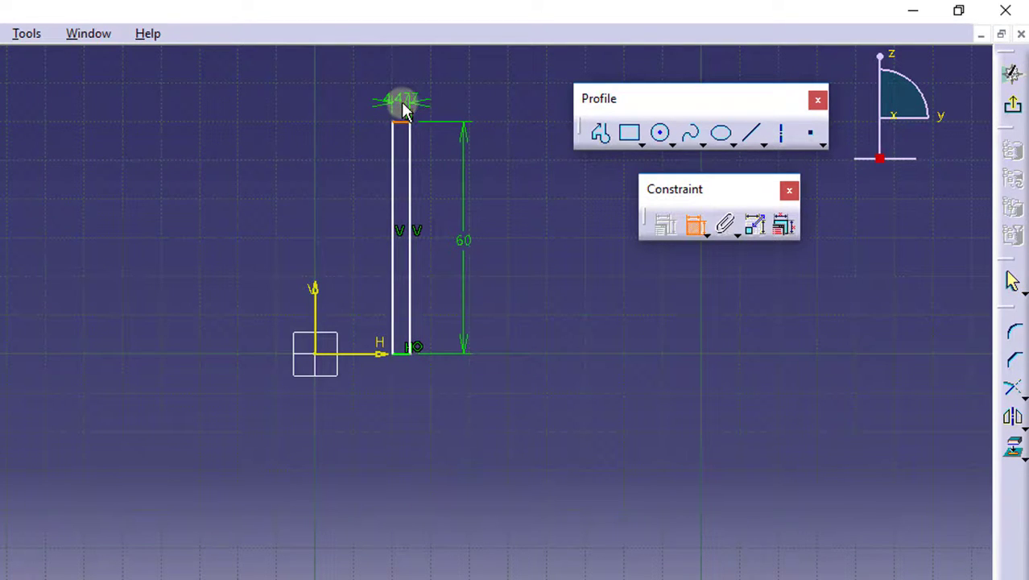
click(402, 102)
double_click(401, 98)
text(4)
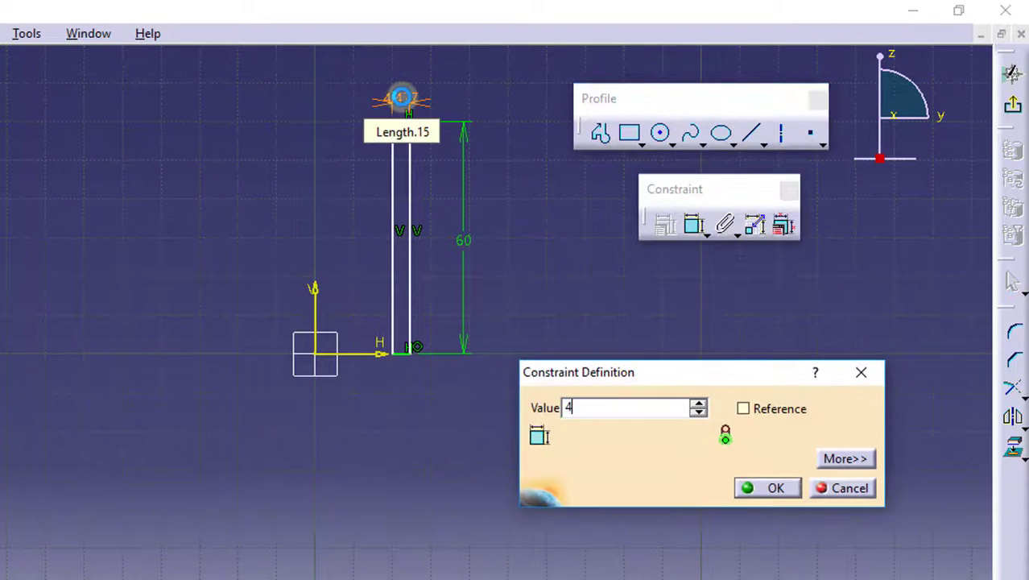
key(Return)
- Dimension the distance between the rectangle's inner vertical edge and the V axis, placing it below the profile, and exit the sketch
mouse_move(496, 382)
middle_down()
mouse_move(414, 443)
mouse_move(432, 439)
mouse_move(407, 437)
middle_up()
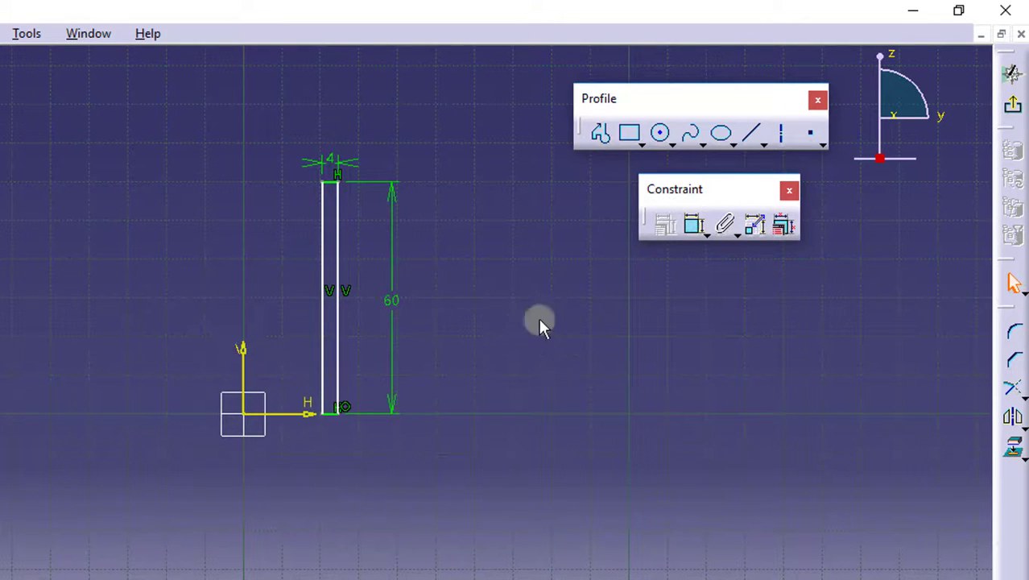
click(696, 226)
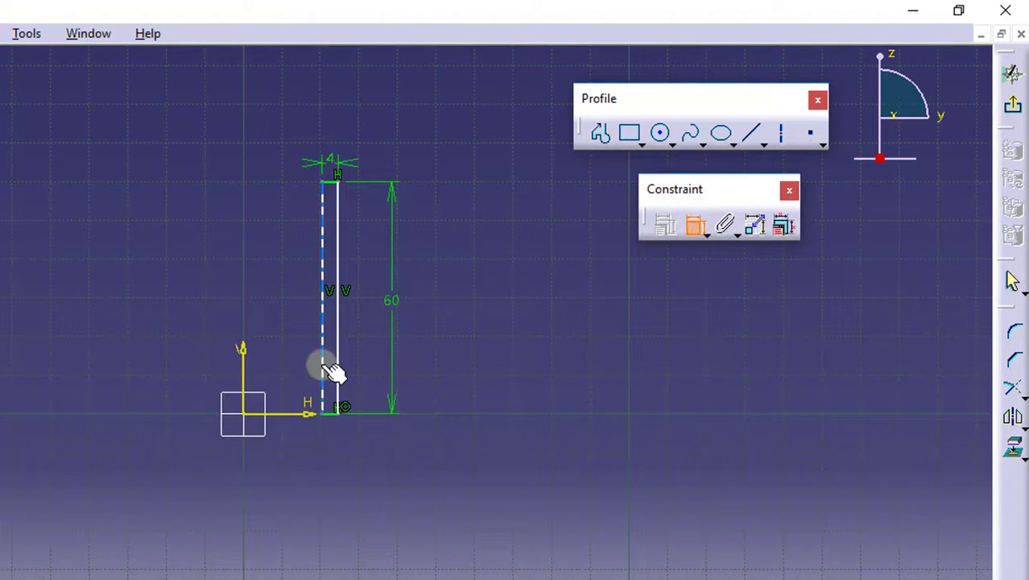
click(329, 369)
click(243, 370)
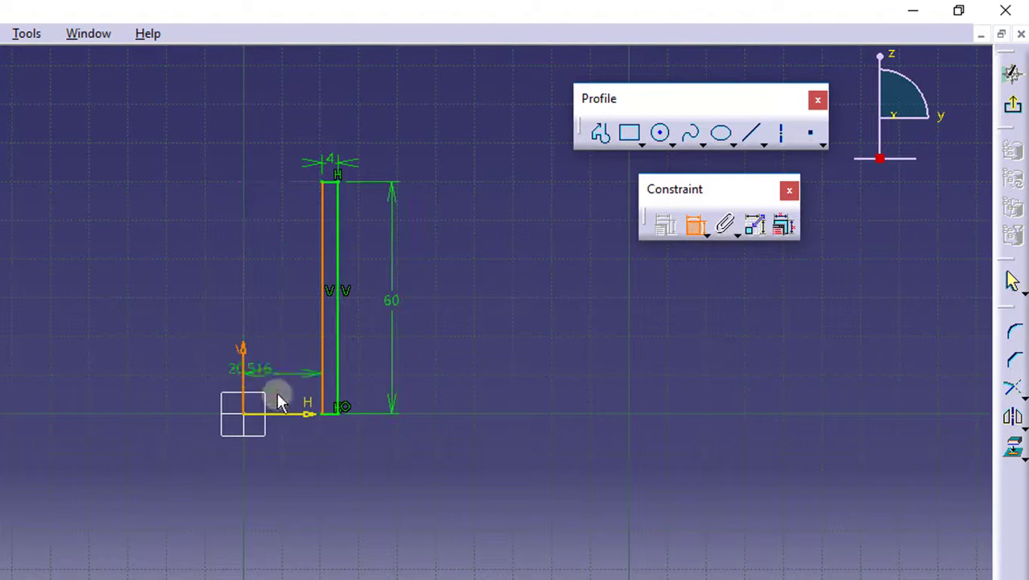
click(287, 520)
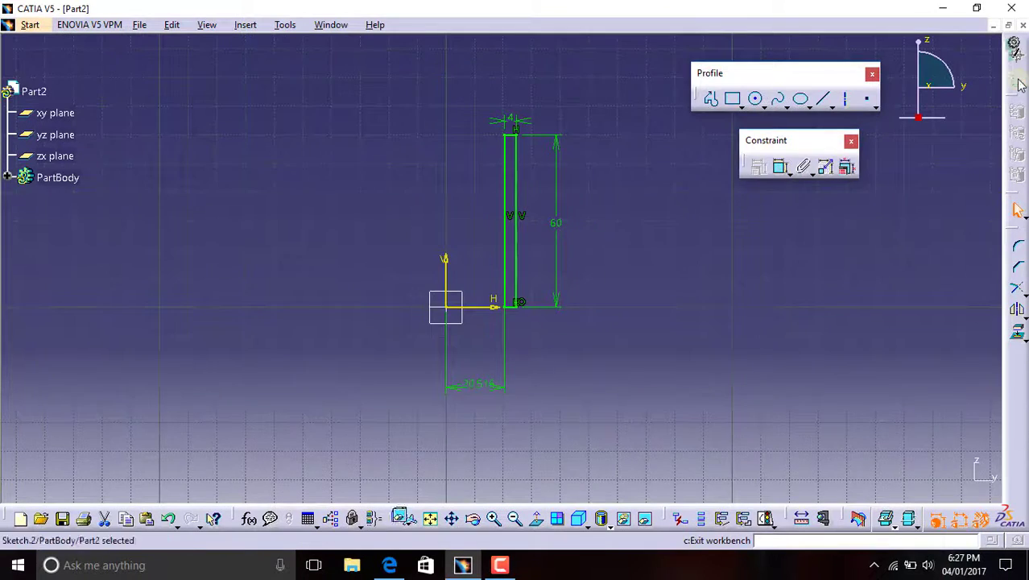
click(1019, 84)
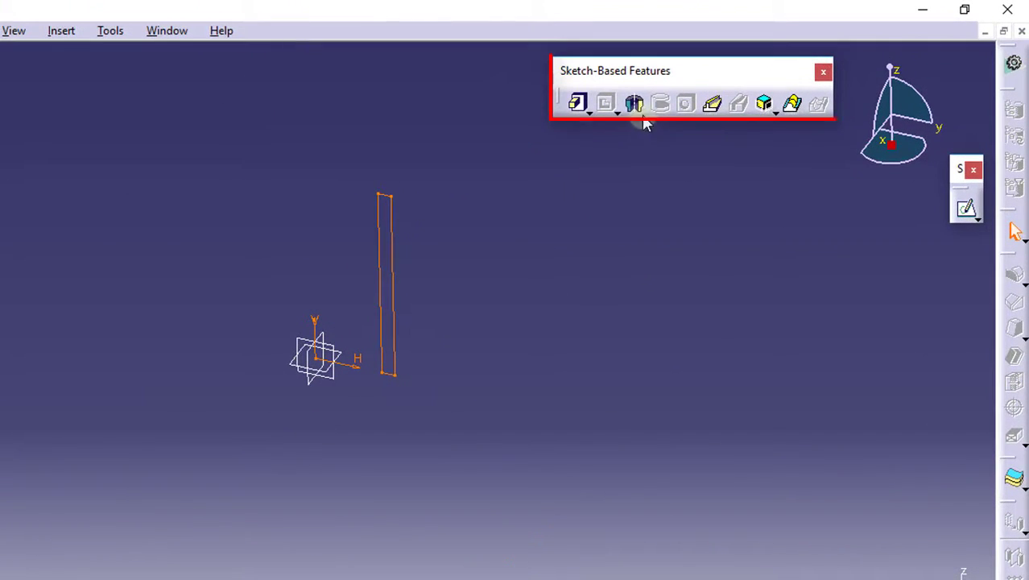
- Revolve the thin rectangle sketch 360 degrees about the sketch's V direction with the Shaft feature, preview it, and create the hollow pipe
click(709, 84)
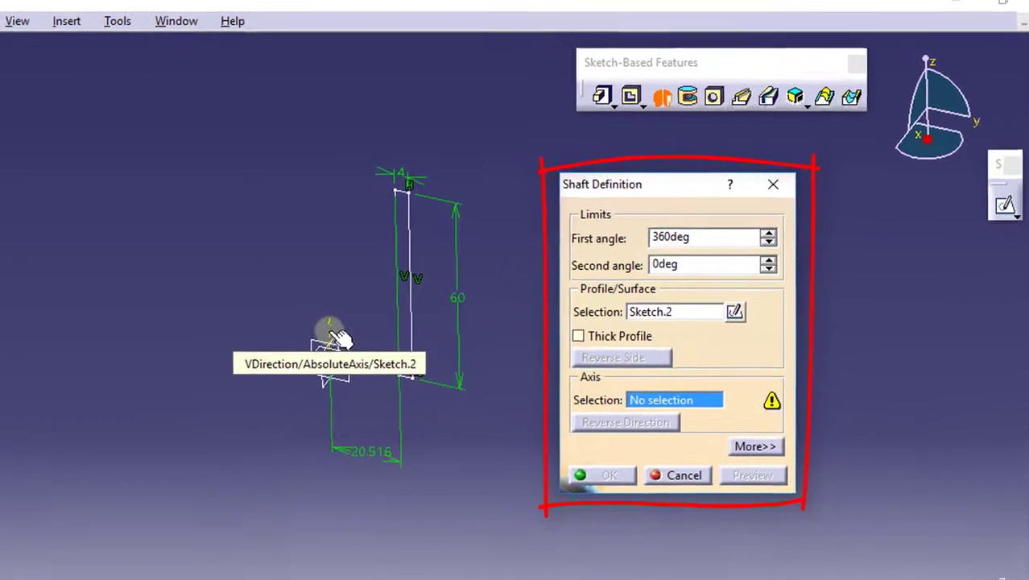
click(333, 330)
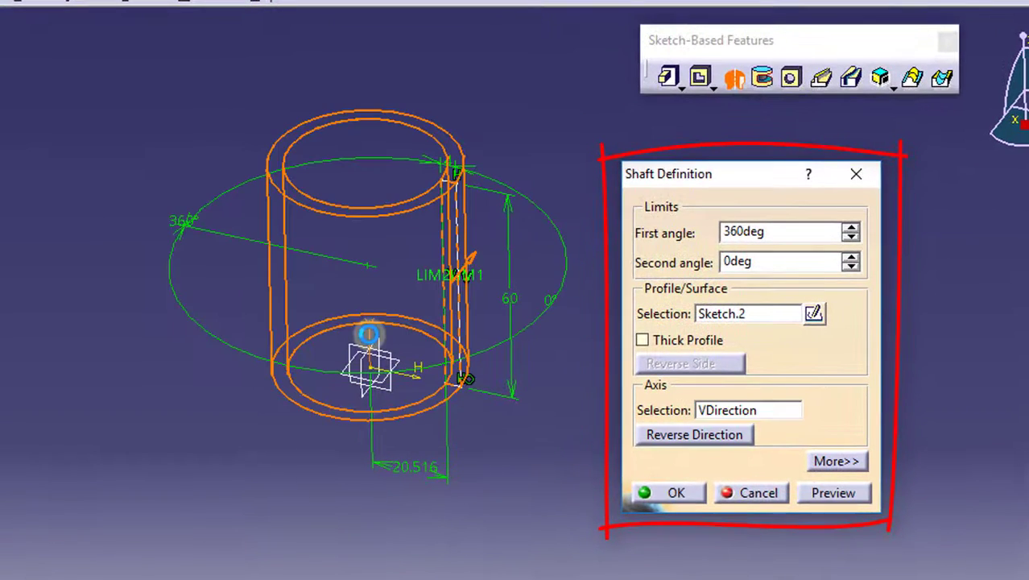
click(845, 497)
click(654, 497)
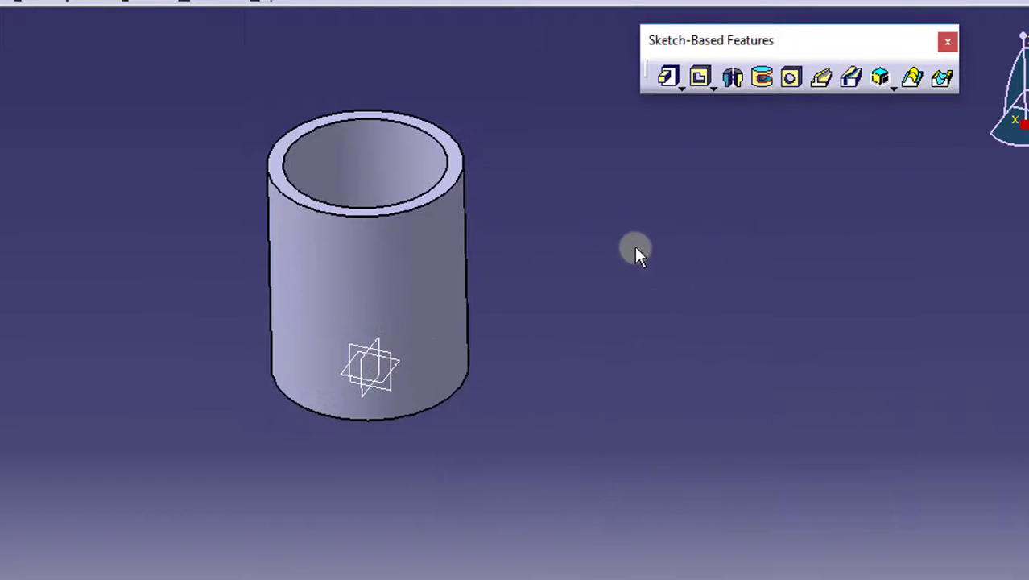
- Select everything in the part and delete the hollow pipe with its sketch
middle_drag(634, 253, 666, 240)
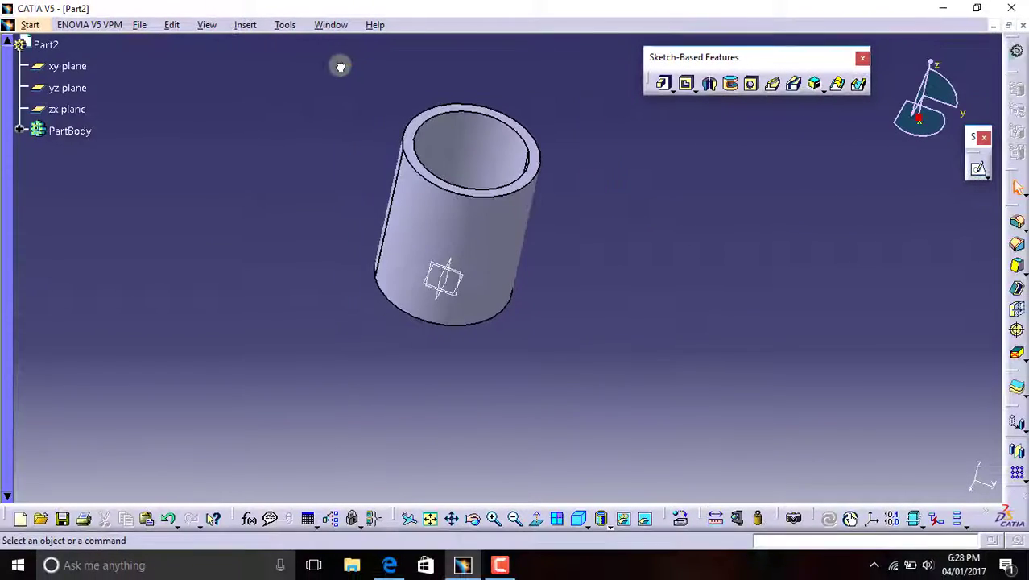
key(ctrl+a)
key(Delete)
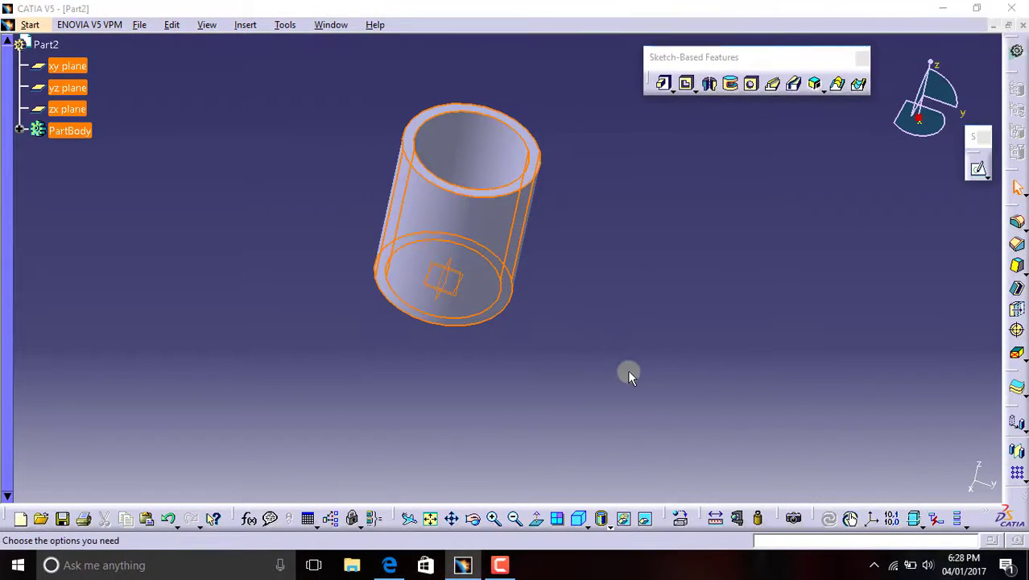
click(910, 477)
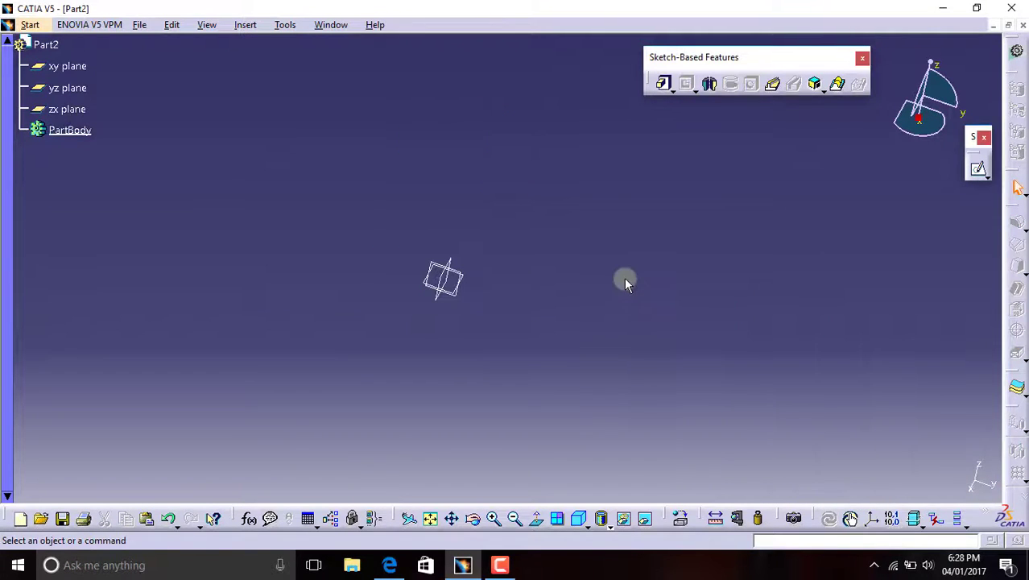
- Start a new sketch on the yz plane of the emptied part
middle_drag(566, 320, 523, 281)
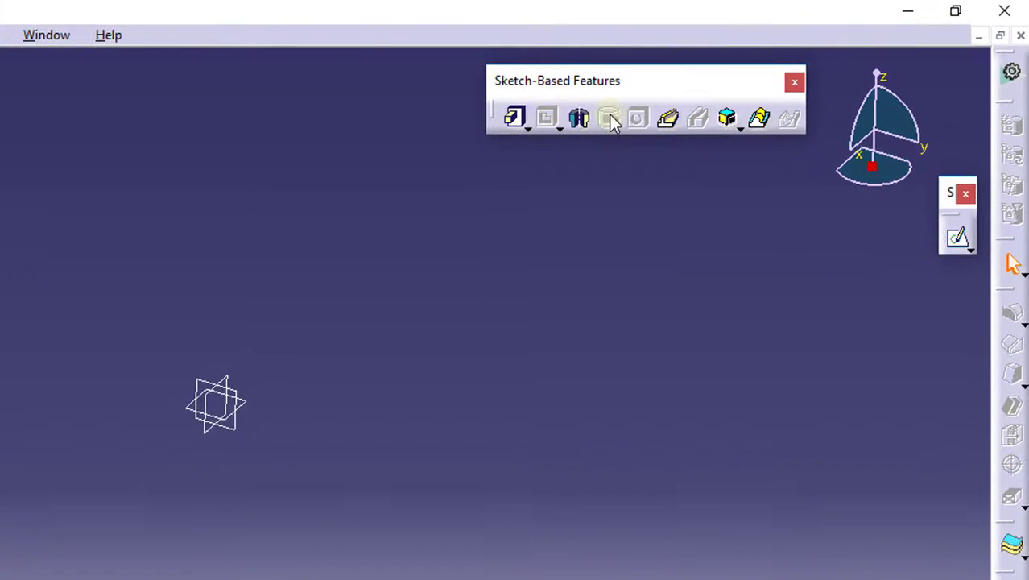
click(249, 405)
click(957, 238)
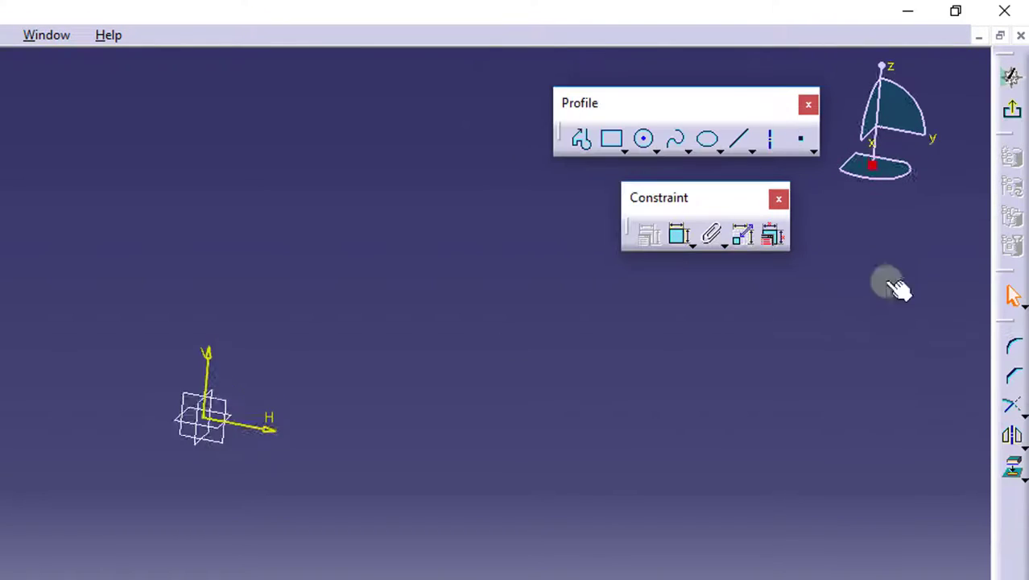
- Sketch a circle about 59 mm in diameter centred on the sketch origin
click(613, 141)
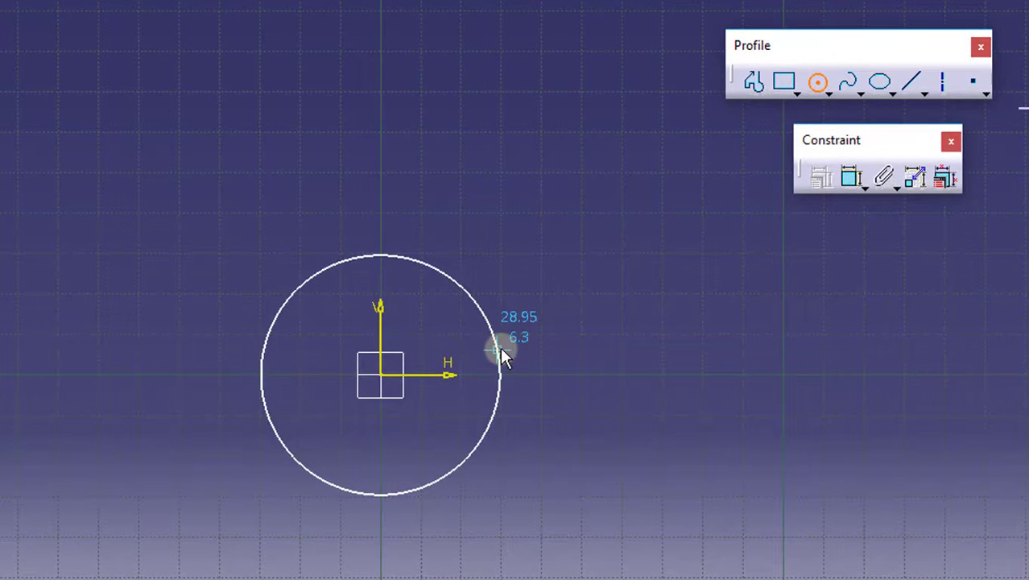
click(500, 347)
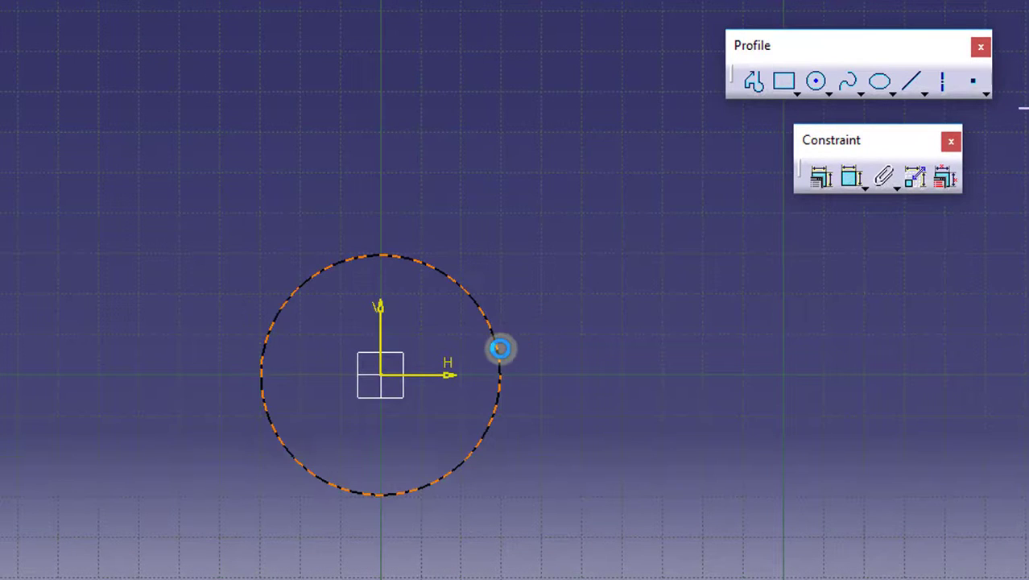
click(520, 290)
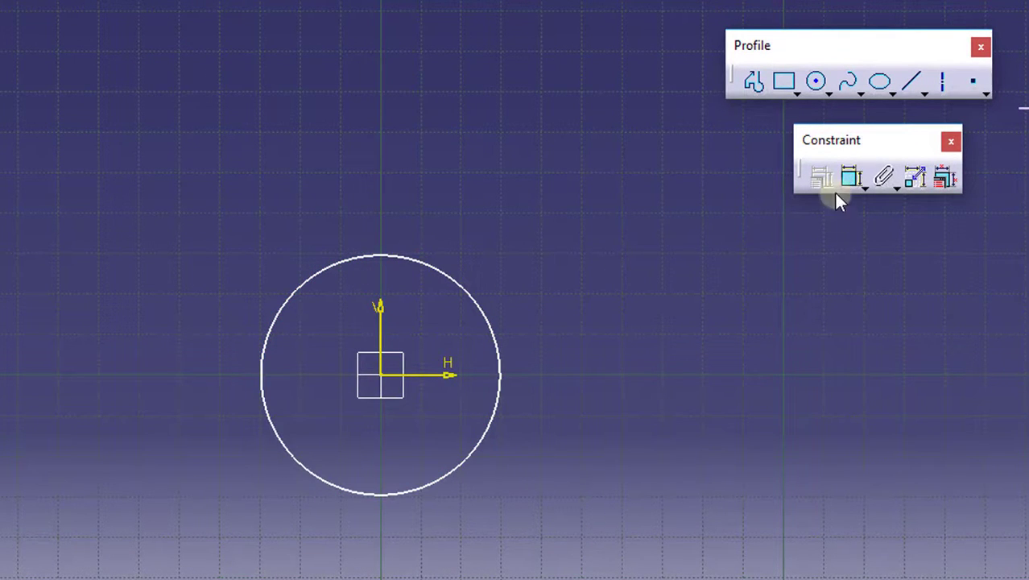
- Dimension the circle's diameter, set it to 60 mm, and exit the sketch
click(475, 302)
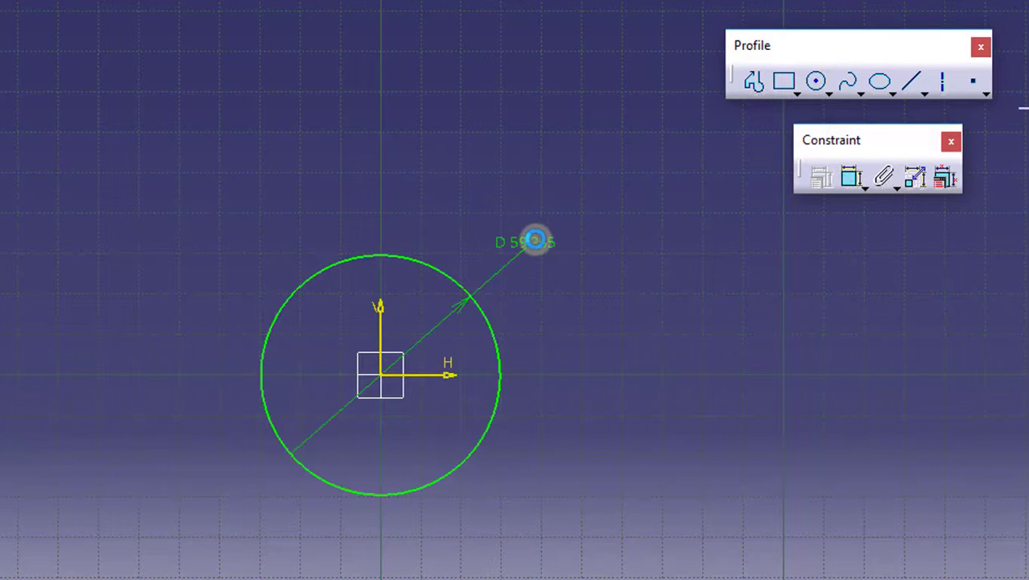
click(536, 241)
double_click(535, 241)
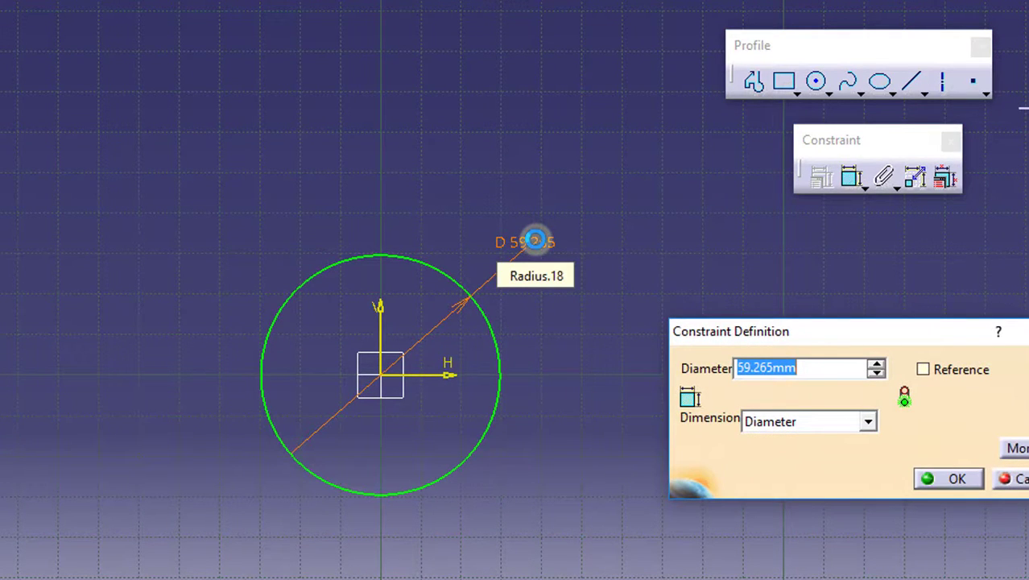
text(60)
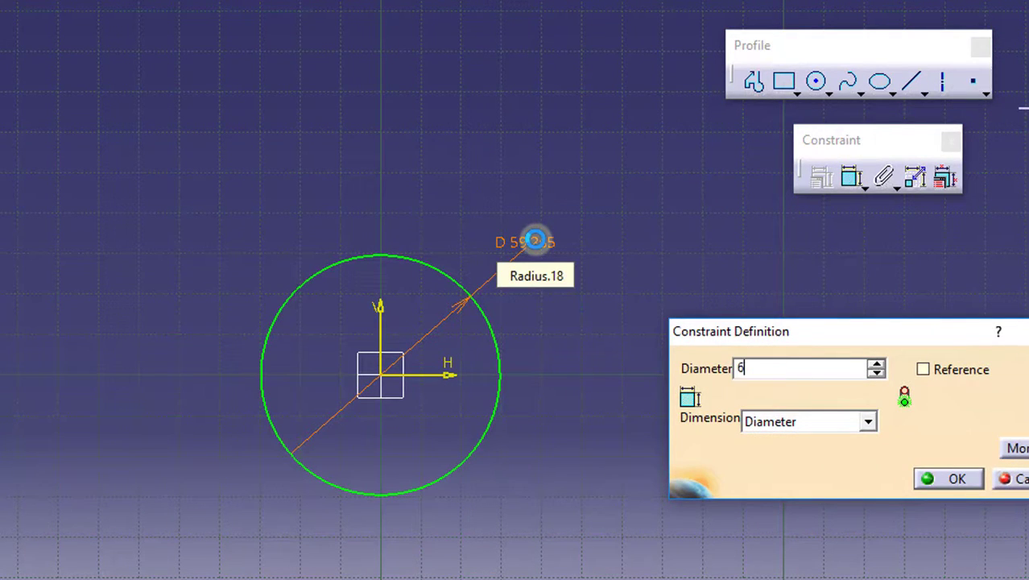
key(Return)
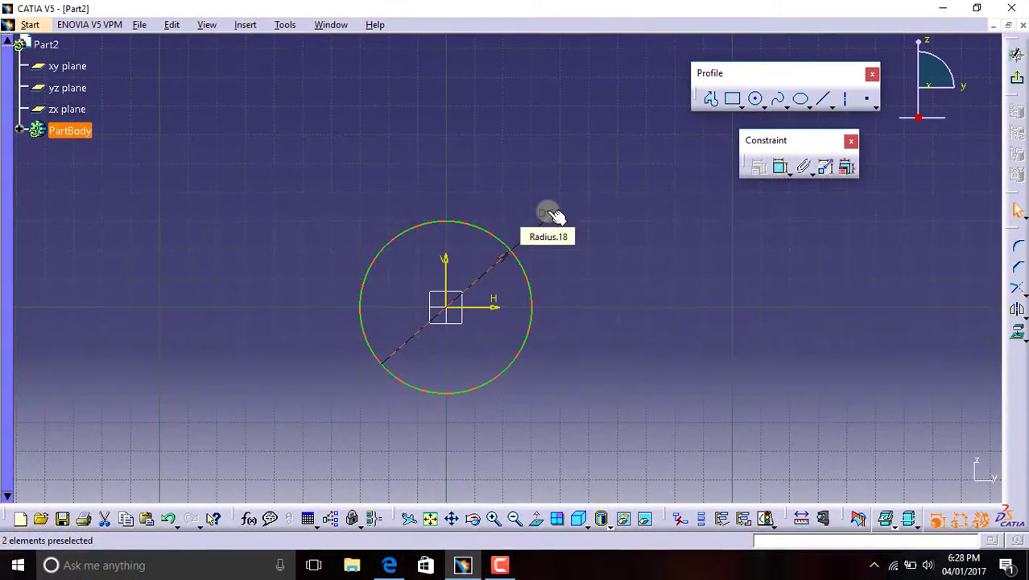
click(1018, 77)
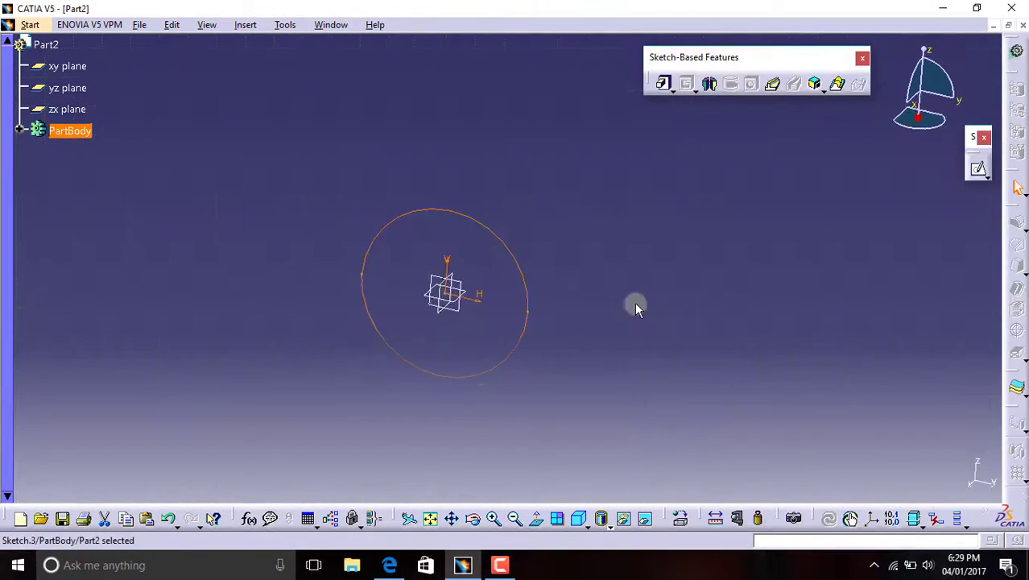
- Extrude the circle sketch into a solid cylinder 90 mm long with the Pad feature
click(664, 82)
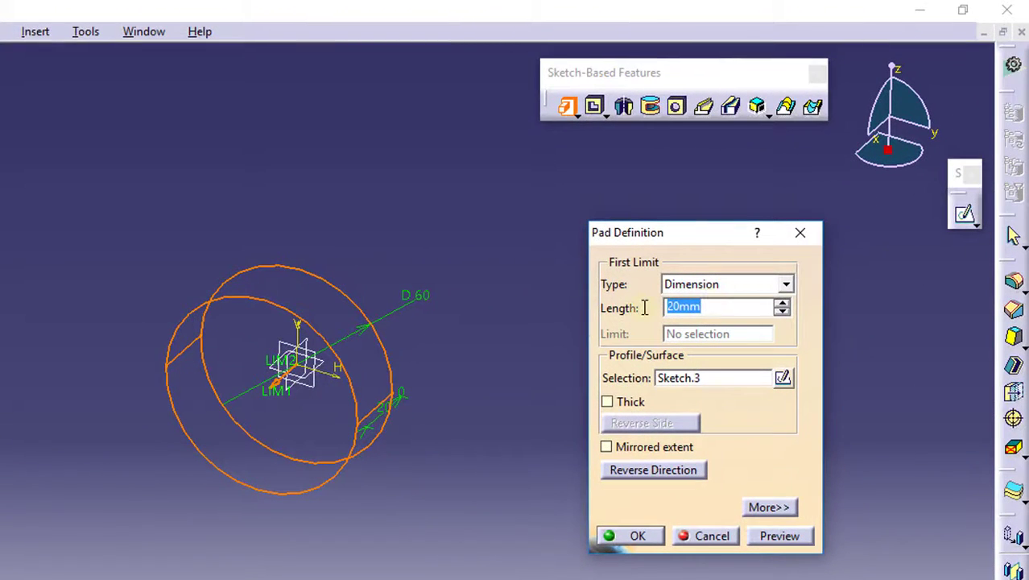
text(50)
key(Return)
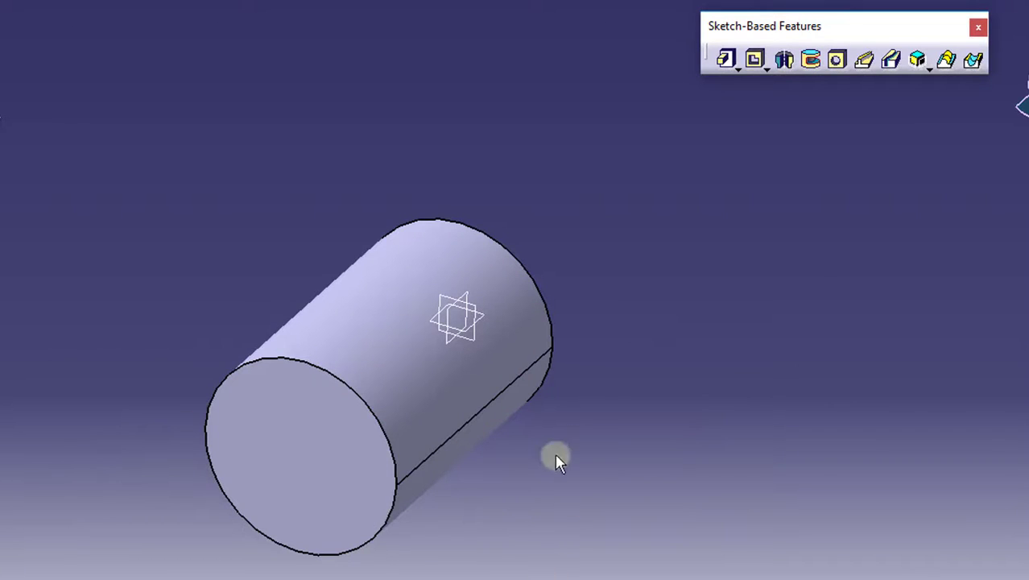
- Examine the cylinder from several directions, including a view normal to a reference plane and the isometric view
middle_drag(616, 393, 582, 396)
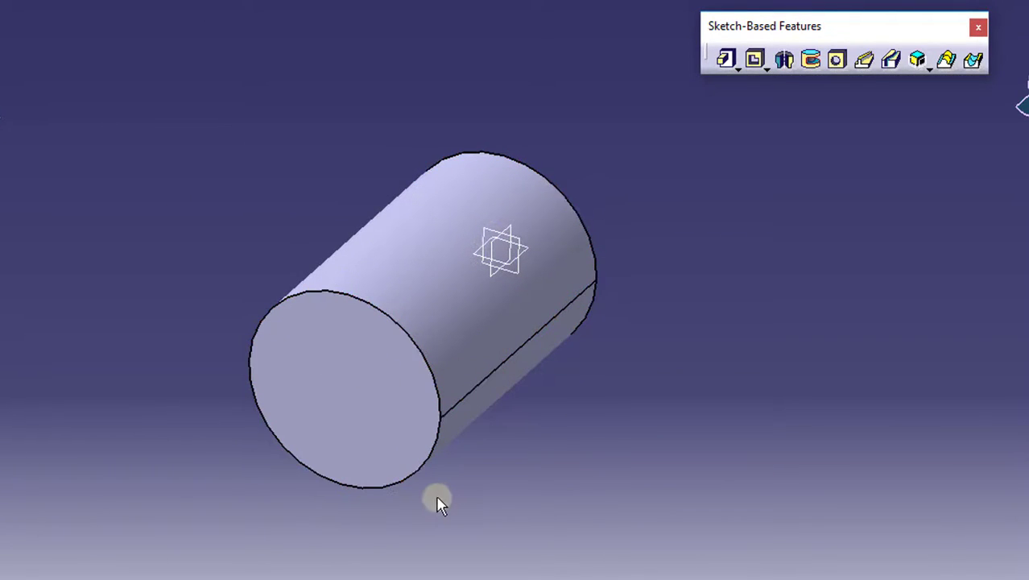
middle_drag(437, 503, 671, 121)
middle_drag(669, 239, 659, 328)
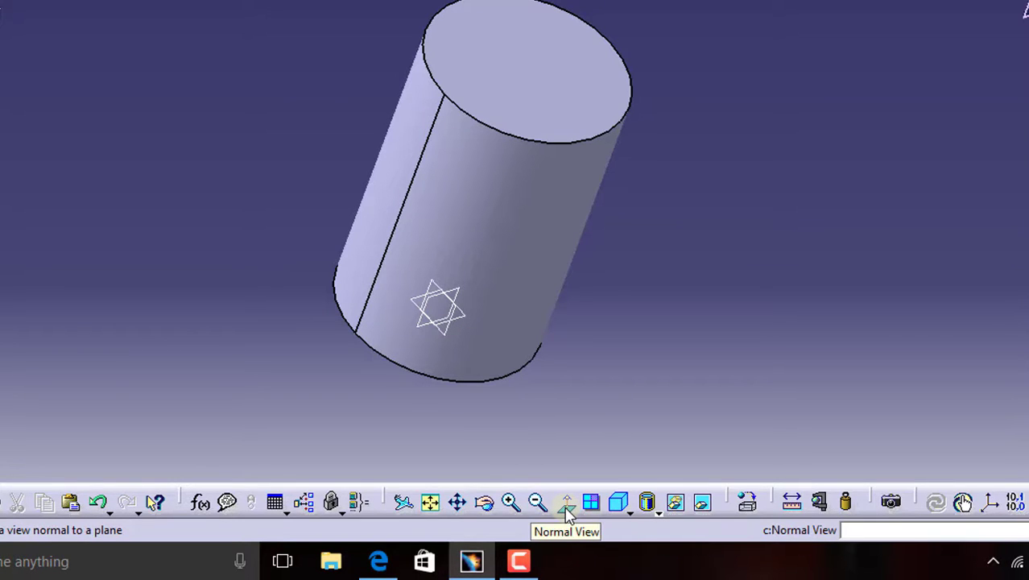
click(621, 504)
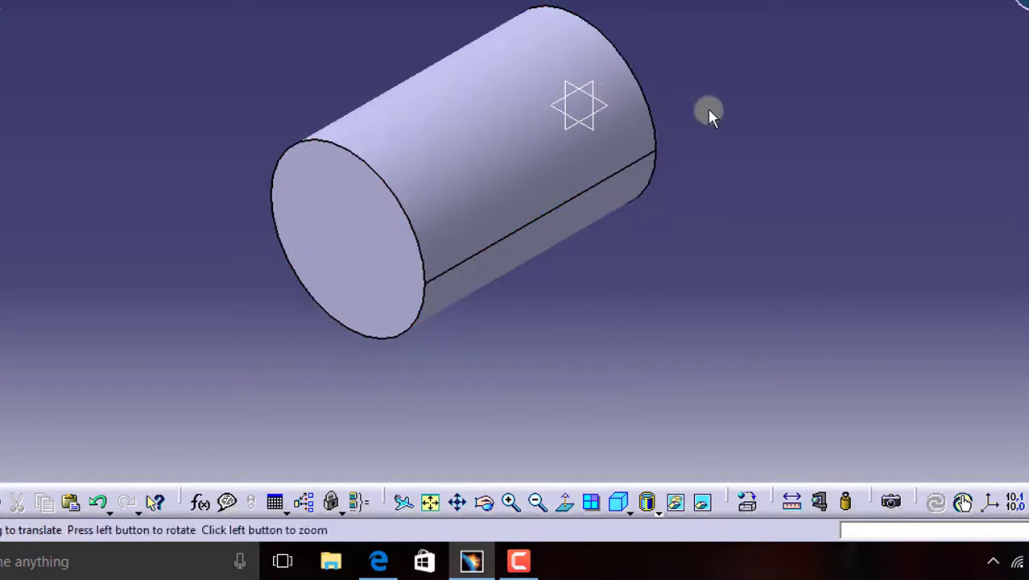
middle_drag(710, 111, 633, 95)
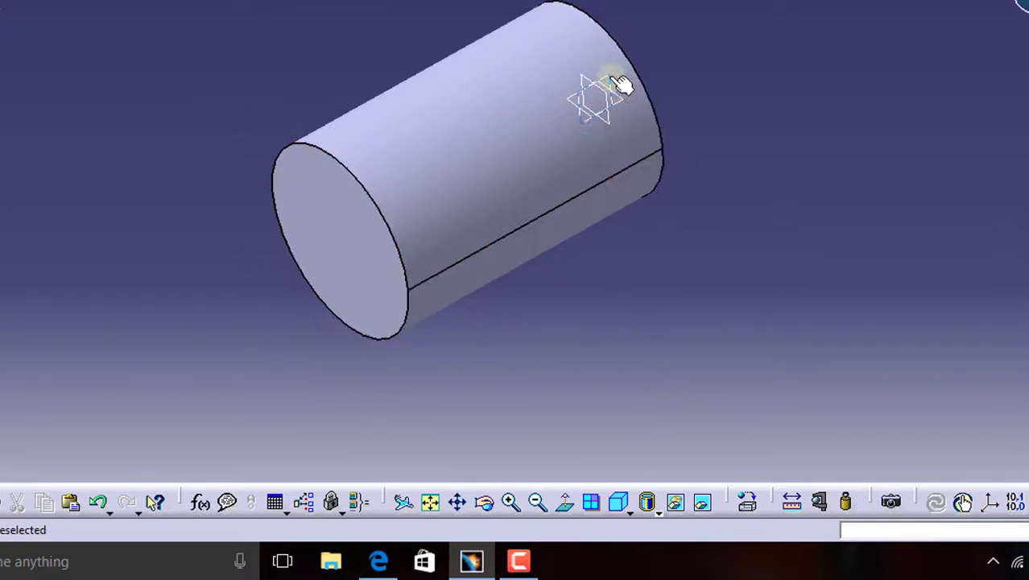
click(616, 85)
click(567, 505)
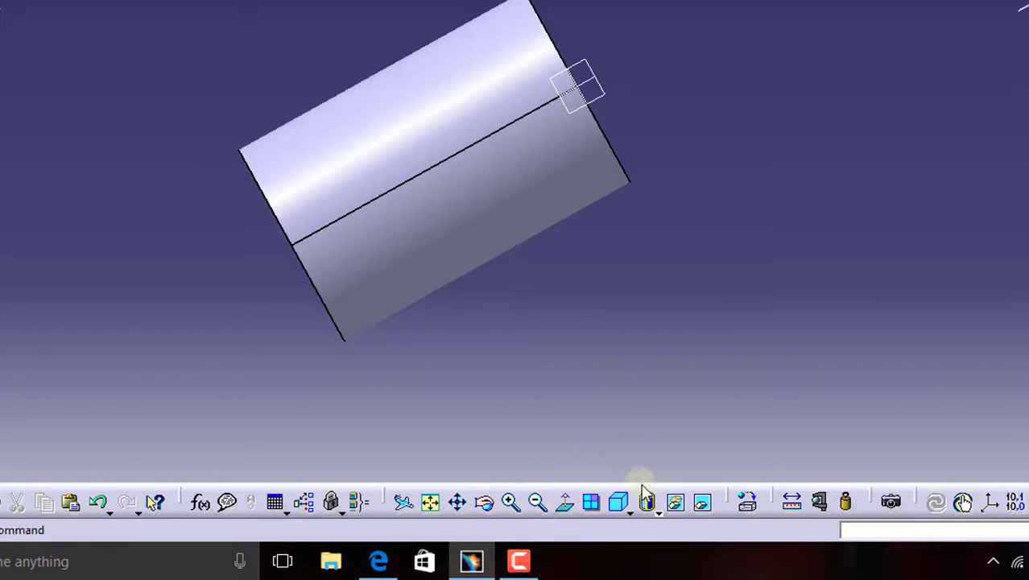
click(617, 501)
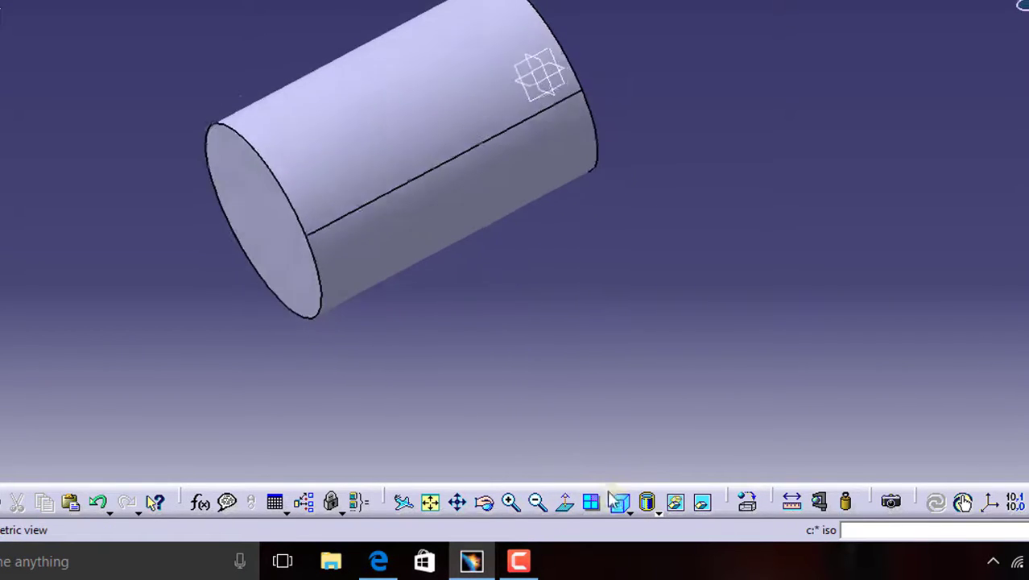
middle_drag(528, 241, 609, 292)
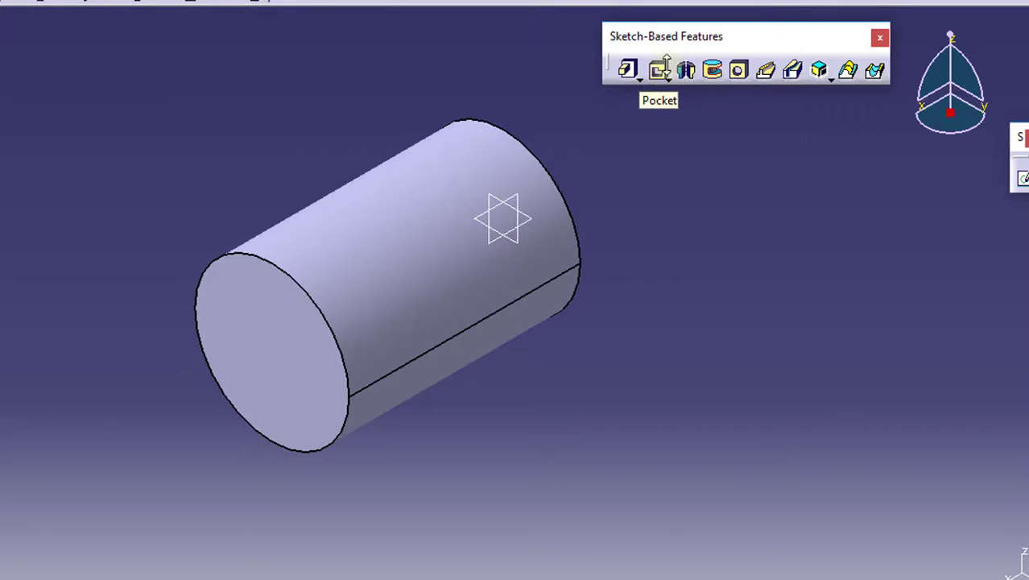
drag(735, 38, 724, 122)
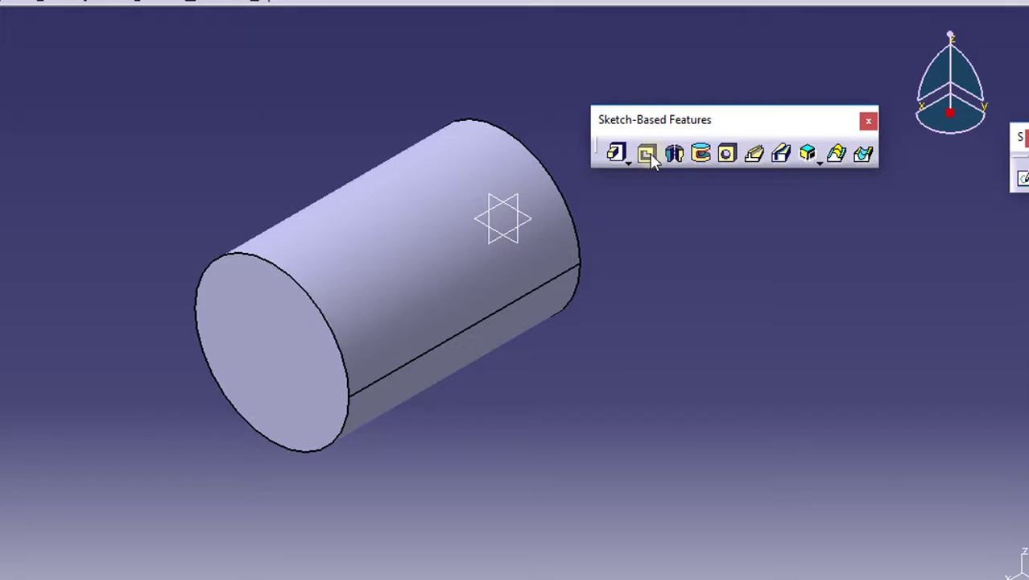
click(648, 156)
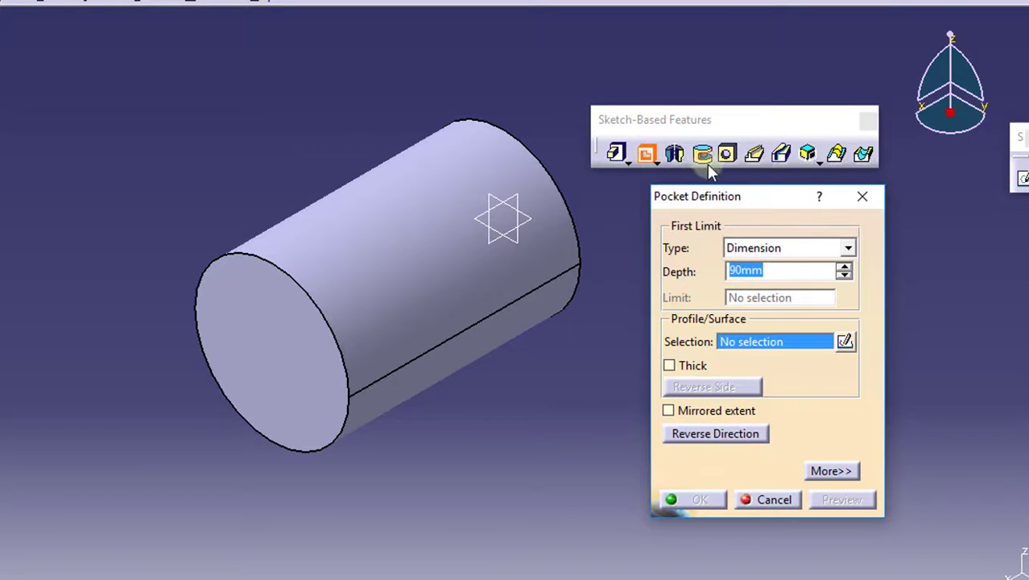
click(861, 196)
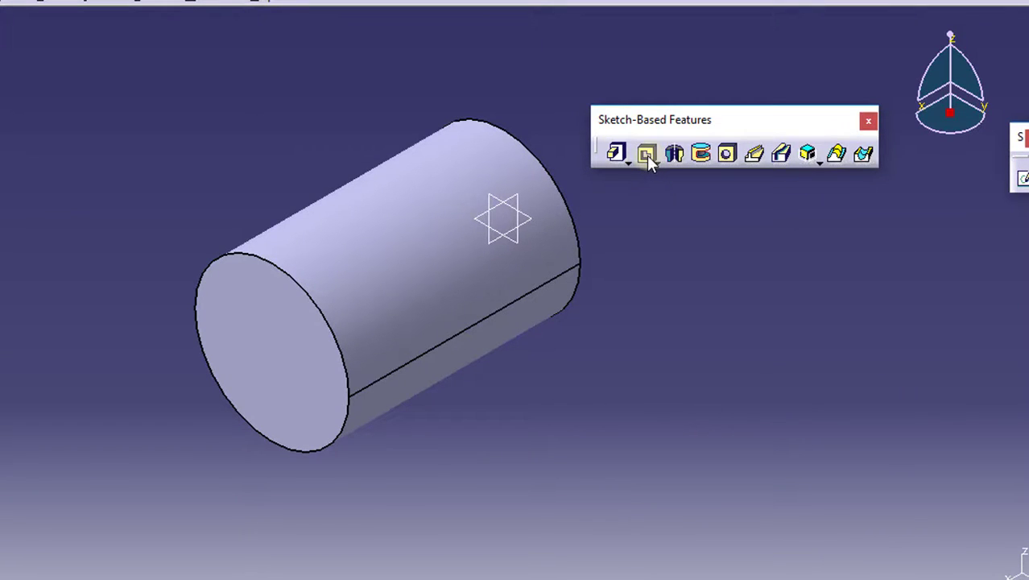
click(647, 155)
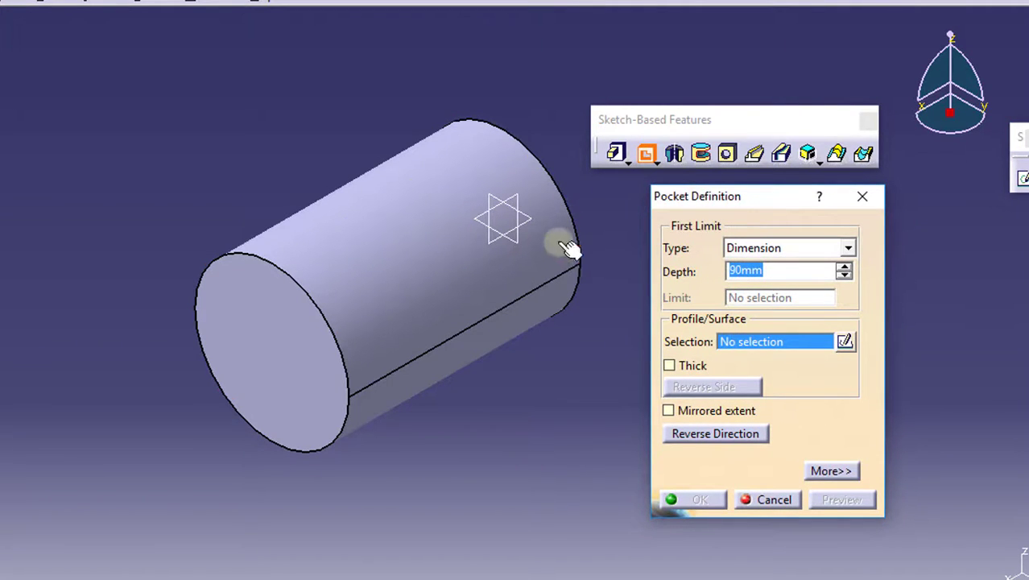
click(773, 501)
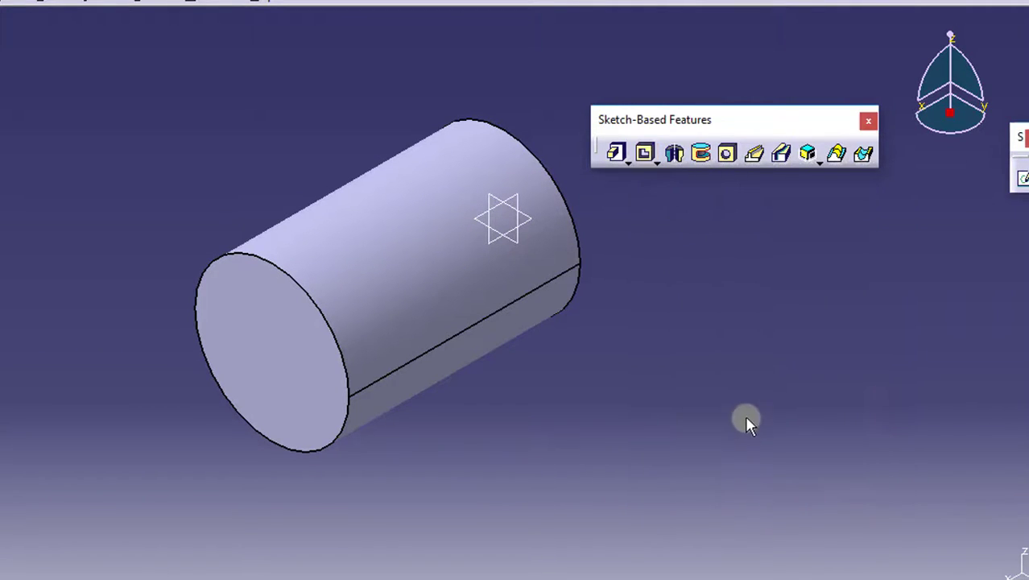
- Start a sketch on the cylinder's back end face and draw a rectangle about 23 by 22 mm around the origin
middle_drag(697, 287, 355, 311)
click(544, 269)
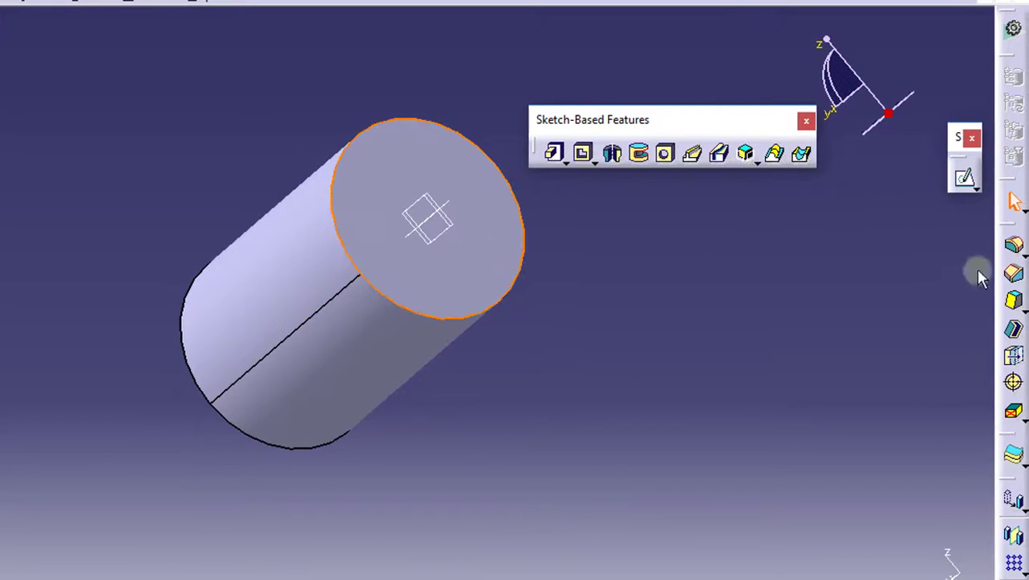
click(966, 179)
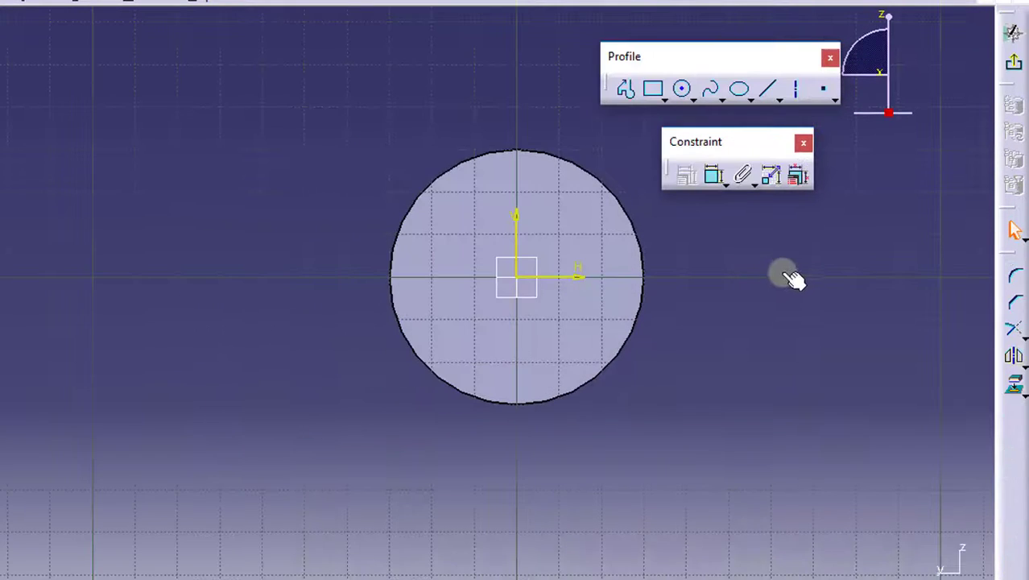
click(654, 90)
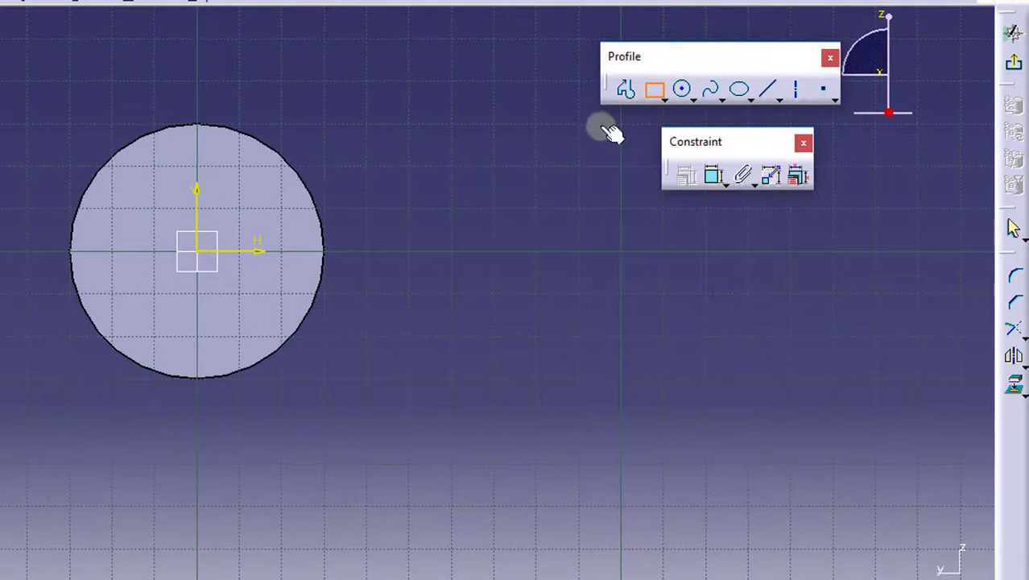
click(145, 208)
click(244, 299)
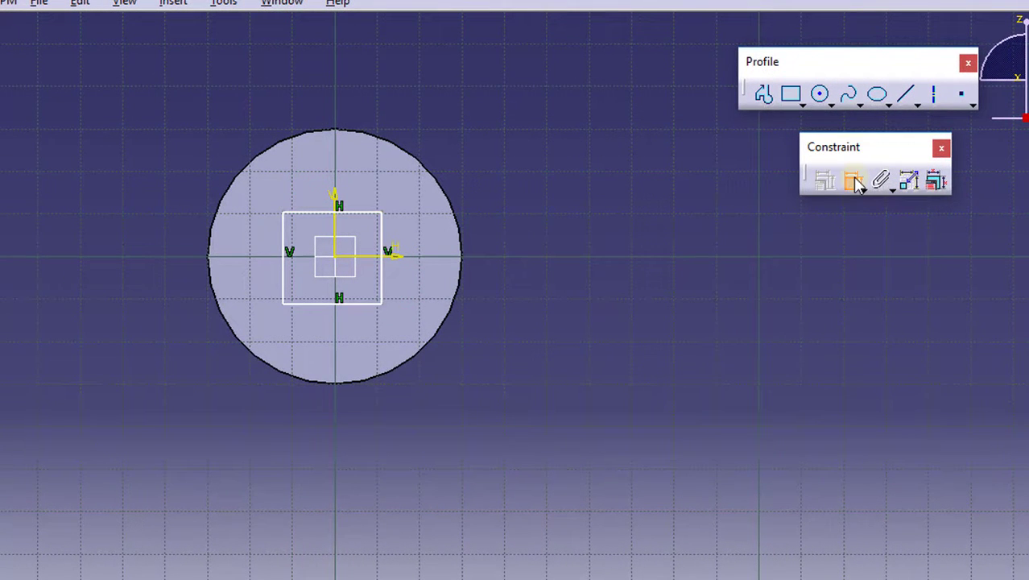
- Constrain the rectangle's two vertical edges to be symmetric about the V axis
click(284, 244)
click(389, 238)
right_click(394, 121)
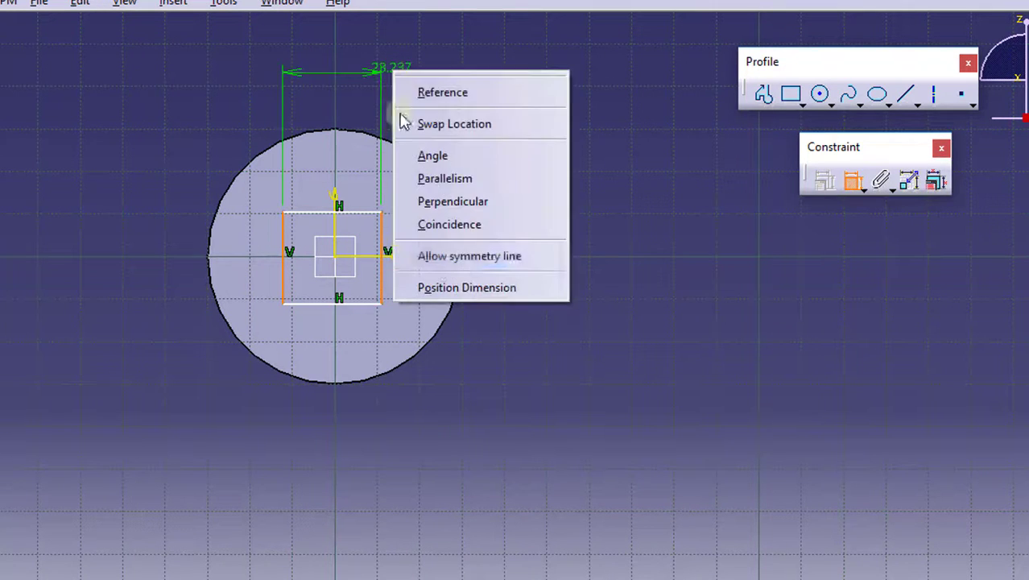
click(435, 257)
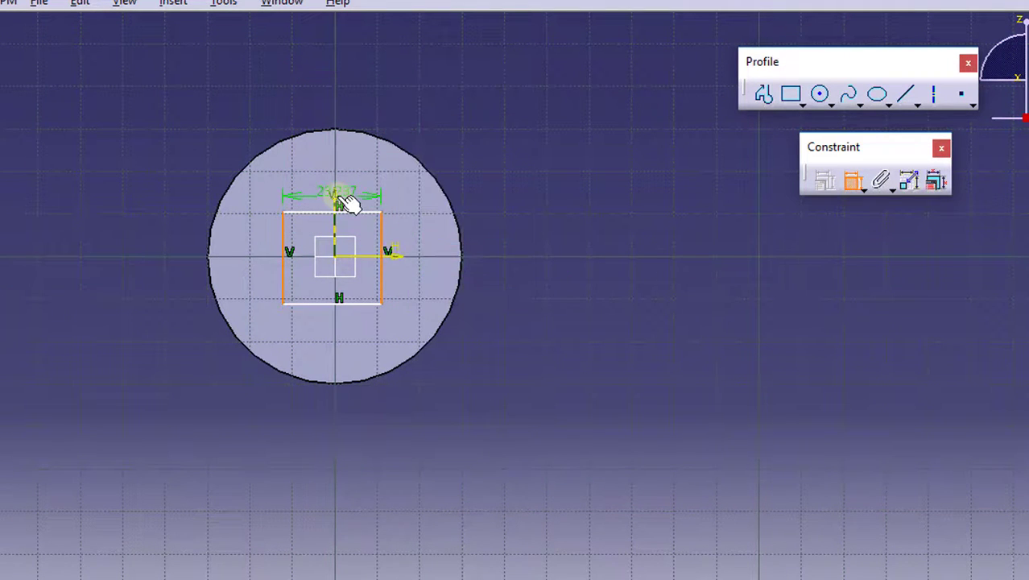
click(338, 200)
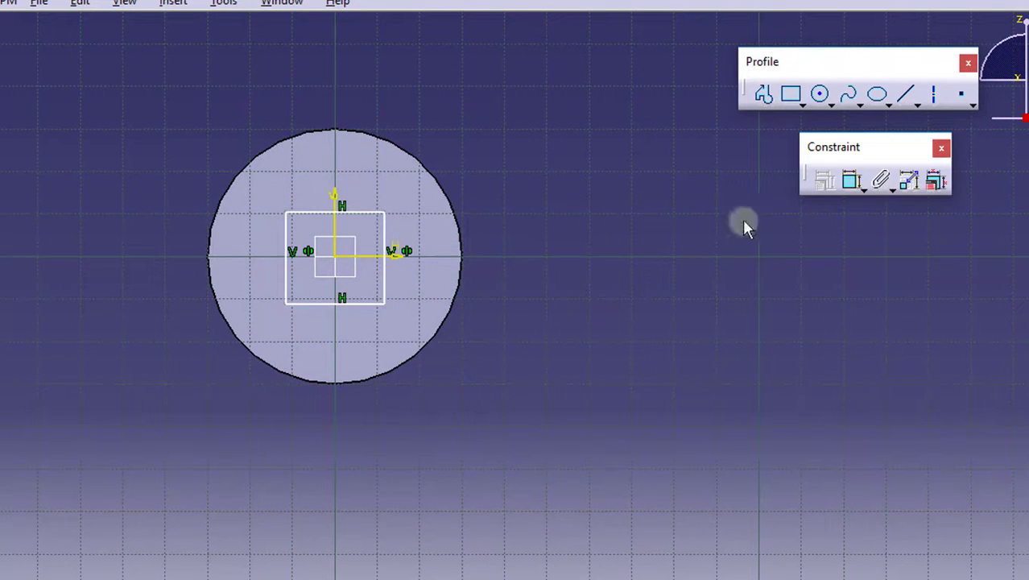
- Constrain the rectangle's two horizontal edges to be symmetric about the H axis
click(367, 214)
click(362, 304)
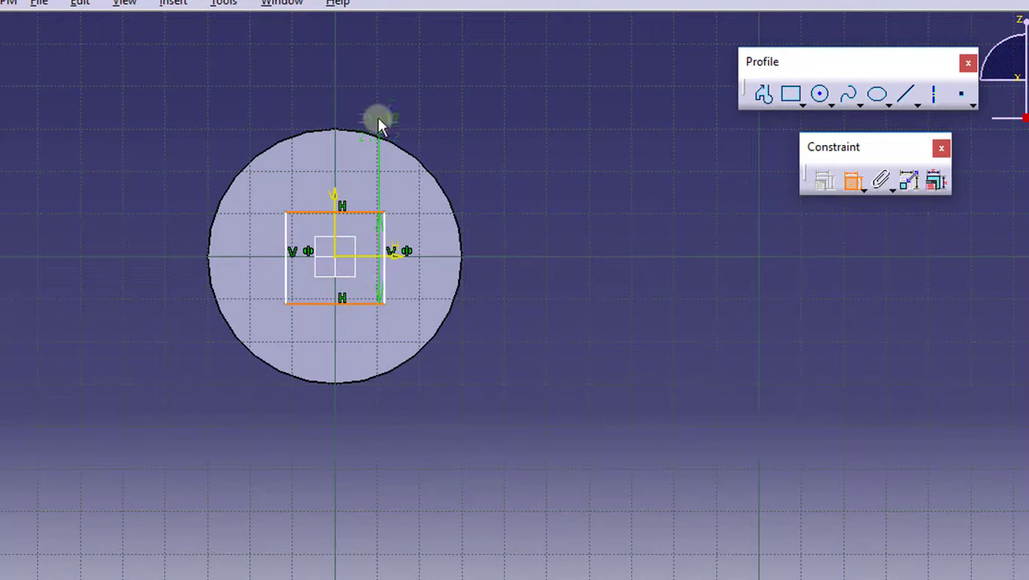
right_click(378, 122)
click(439, 284)
click(384, 259)
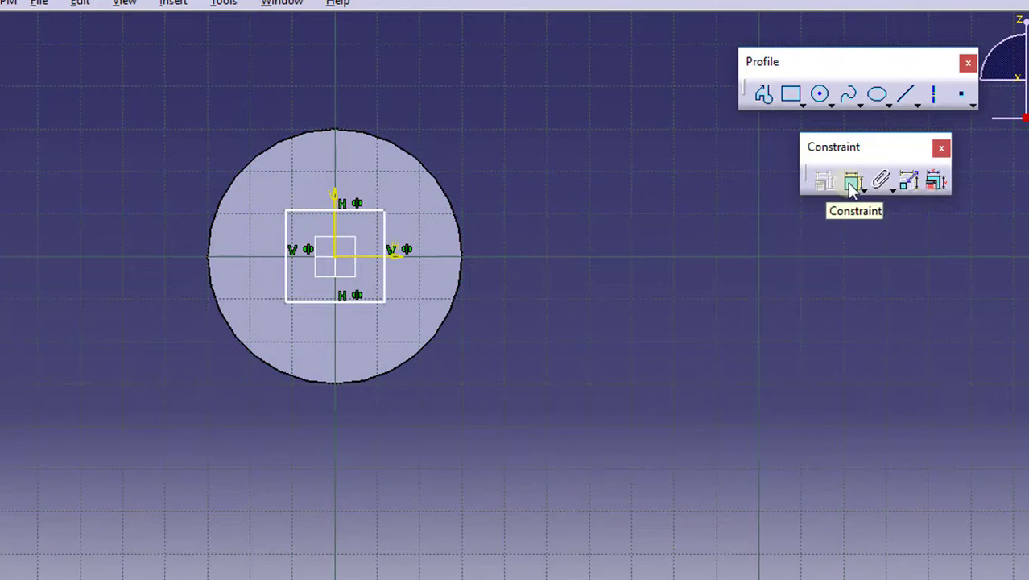
- Dimension the rectangle's height outside the cylinder face and set it to 20 mm
click(799, 235)
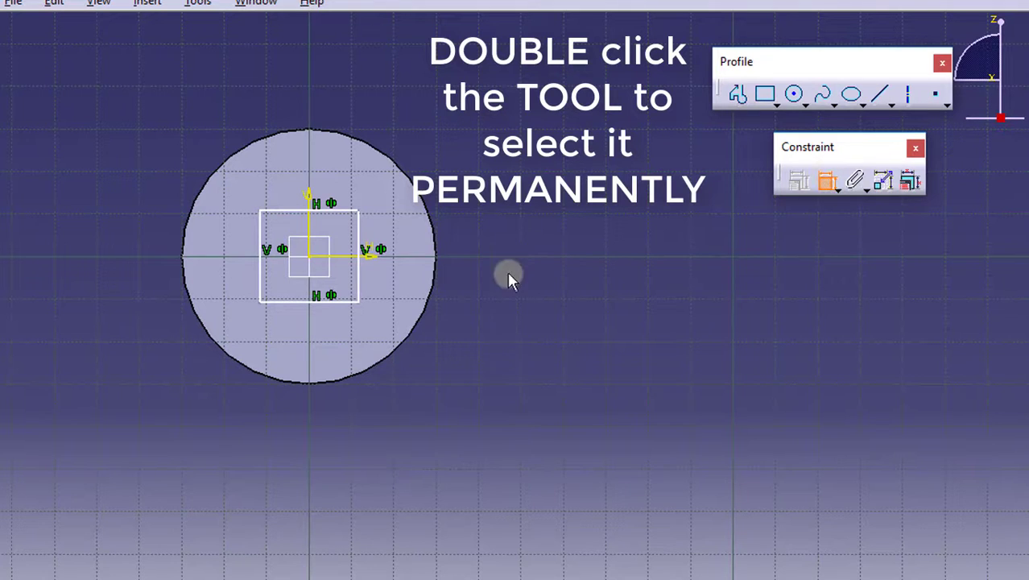
click(360, 231)
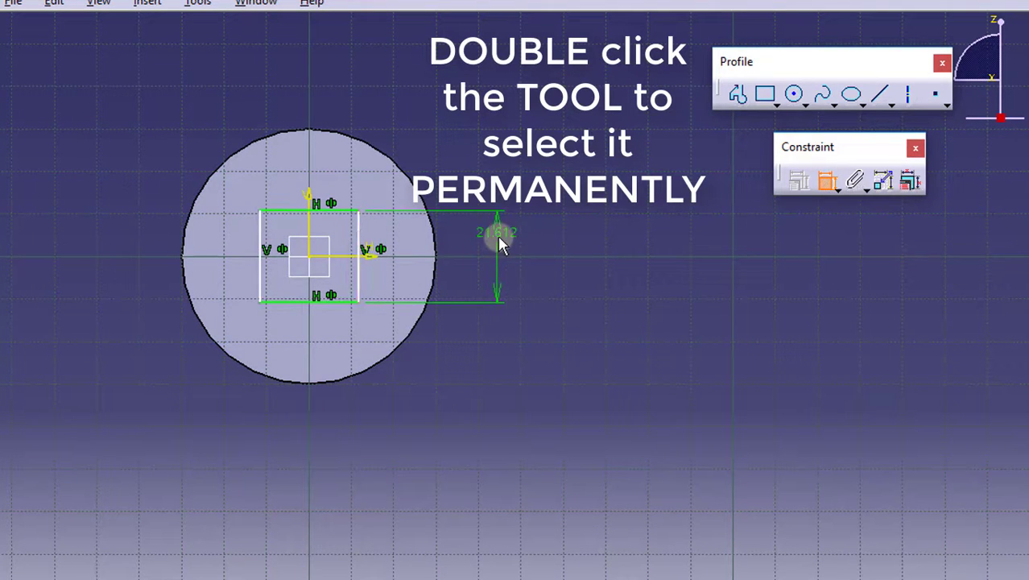
click(499, 236)
double_click(501, 233)
text(20)
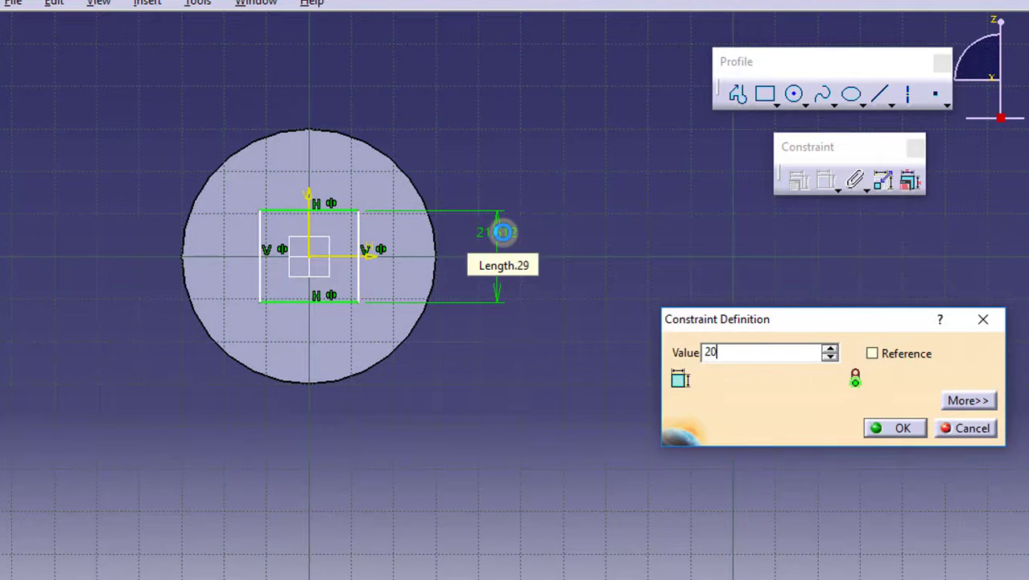
key(Return)
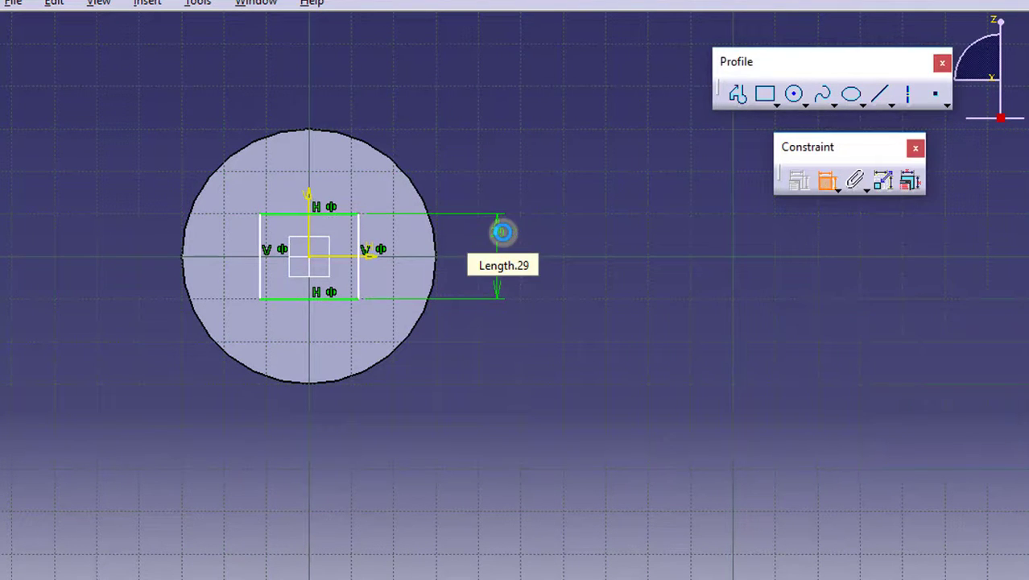
- Dimension the rectangle's width above the cylinder face, set it to 20 mm and exit the sketch
click(337, 214)
click(344, 97)
double_click(343, 97)
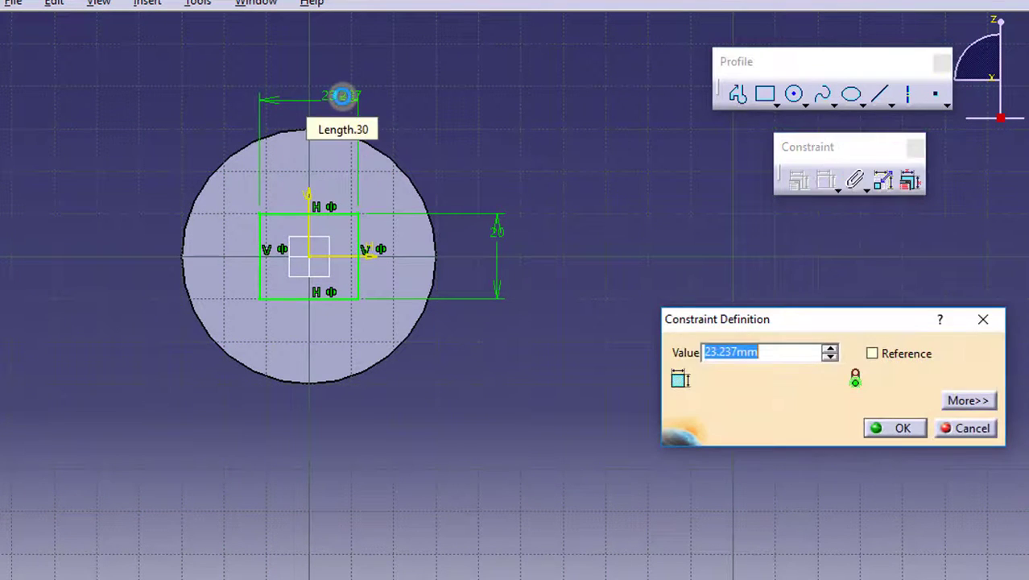
text(30)
key(Return)
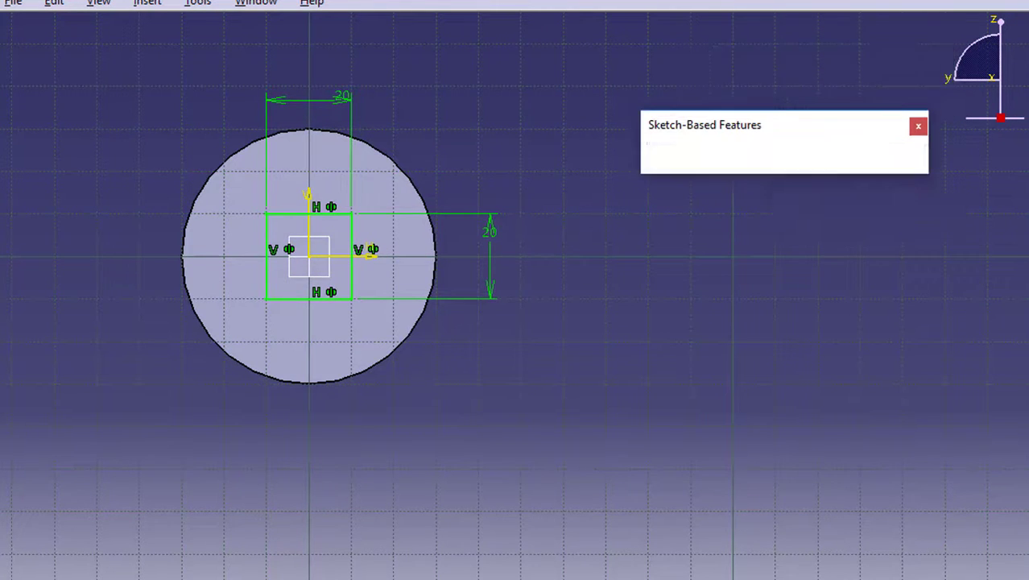
- Start a Pocket from the square sketch with a depth of 60 mm and preview the cut
middle_drag(514, 399, 572, 235)
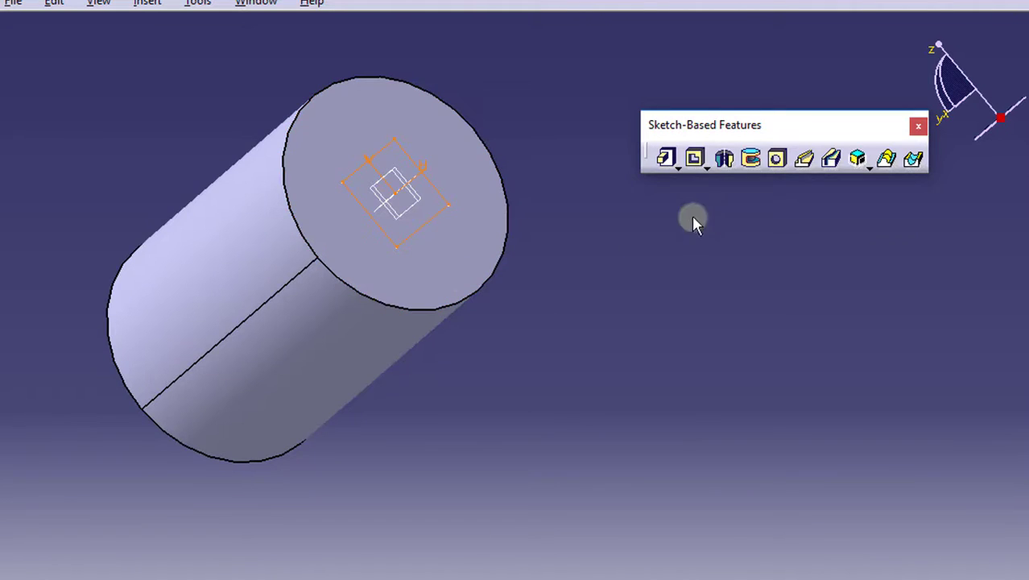
click(698, 160)
drag(892, 203, 838, 202)
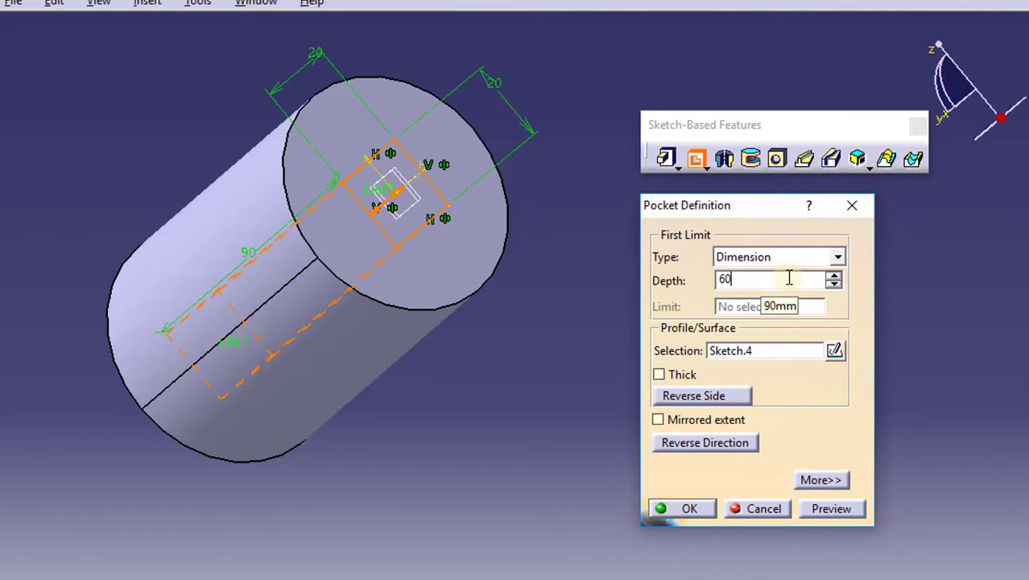
click(831, 508)
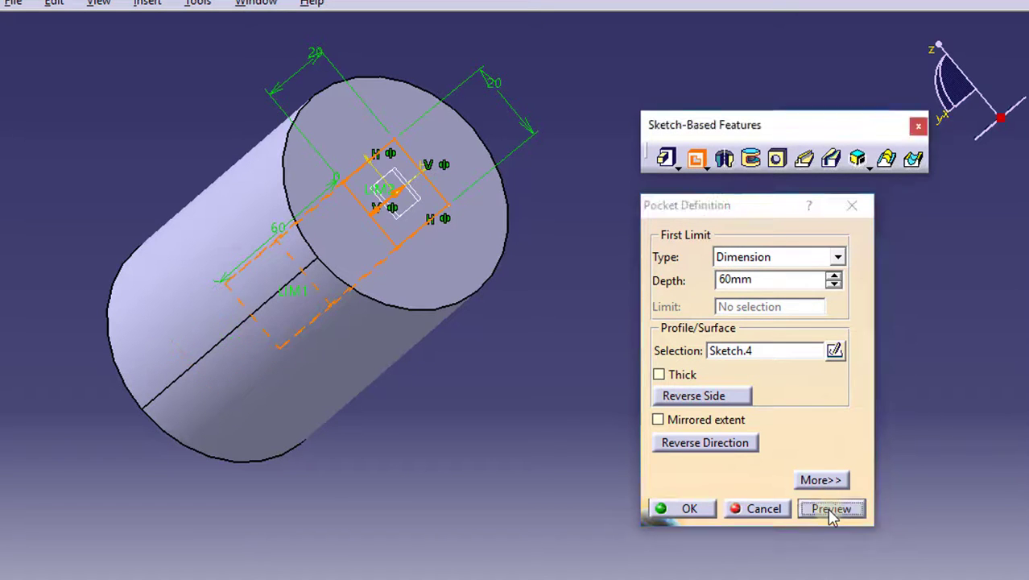
mouse_move(547, 169)
middle_down()
mouse_move(452, 246)
mouse_move(434, 285)
mouse_move(439, 247)
mouse_move(426, 251)
mouse_move(542, 186)
mouse_move(497, 161)
middle_up()
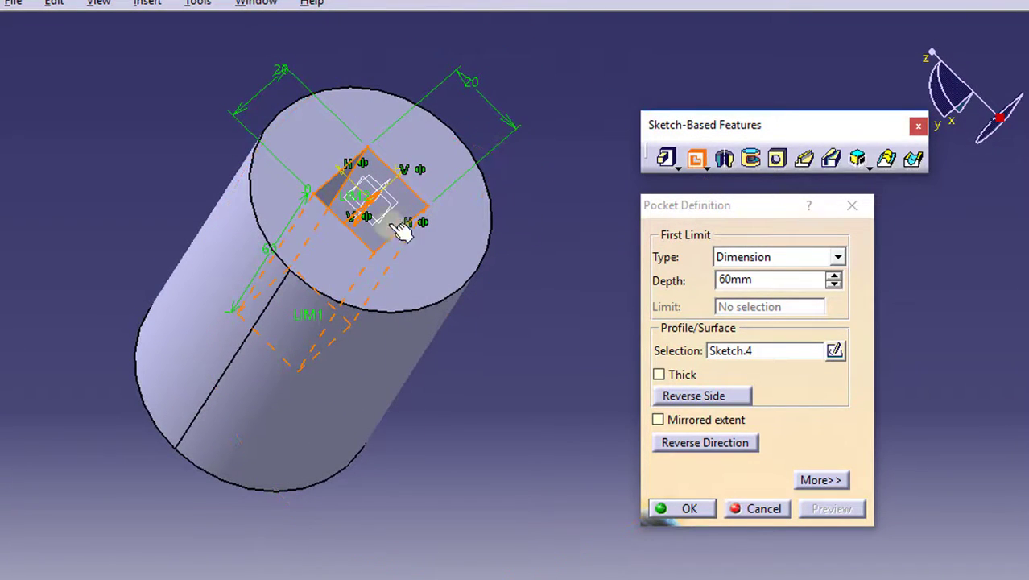
- Try the pocket's Reverse Direction and Mirrored extent options, and restore the original one-sided cut into the cylinder
click(686, 444)
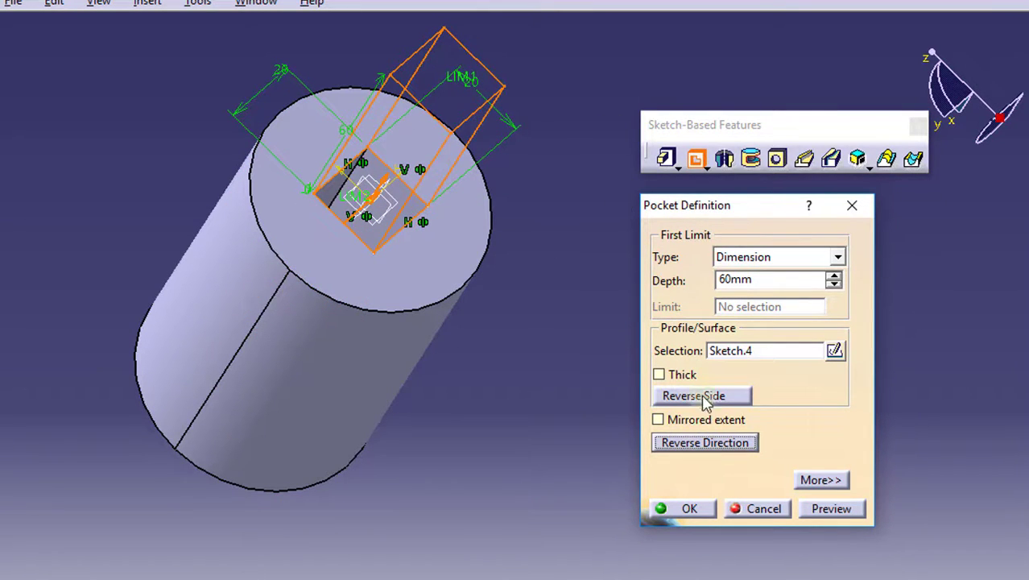
click(659, 424)
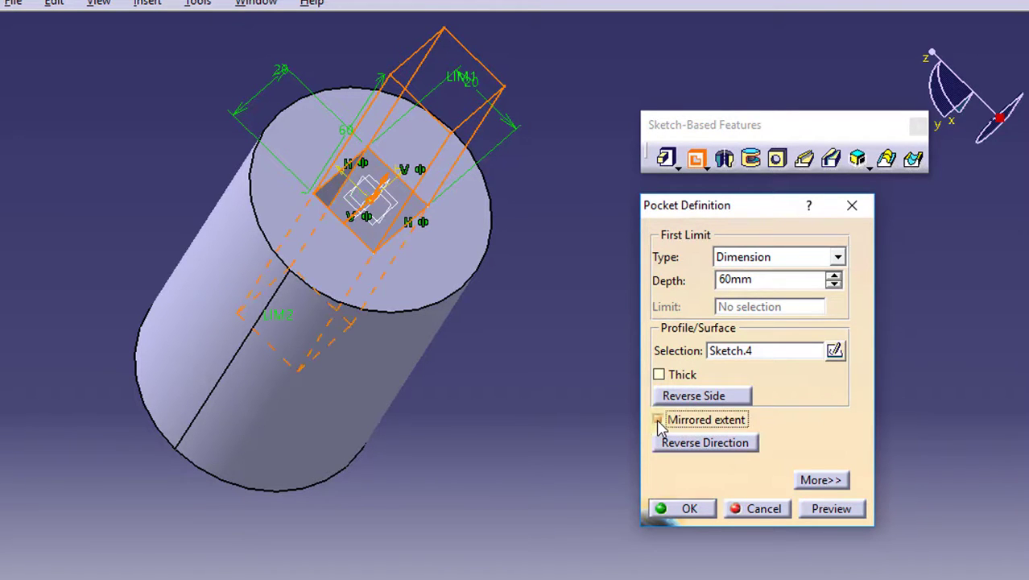
click(669, 445)
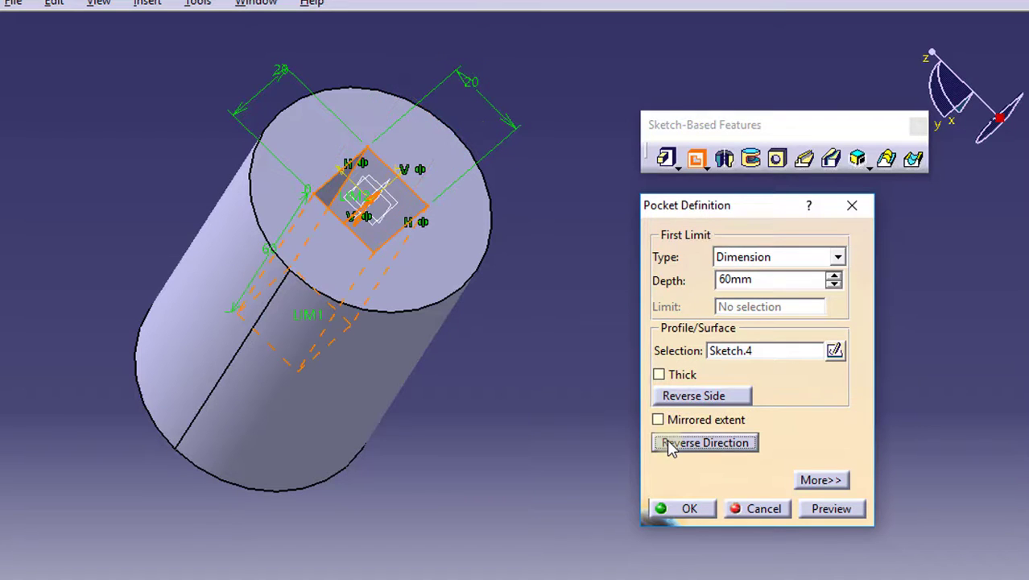
- Preview the pocket again and create it in the cylinder's end face
click(833, 510)
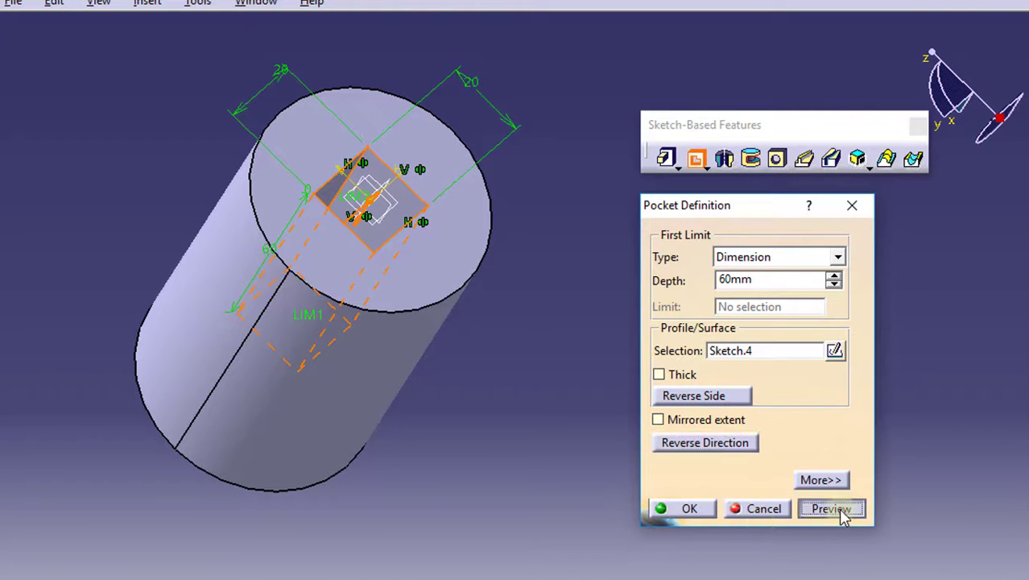
click(686, 509)
middle_drag(631, 315, 654, 336)
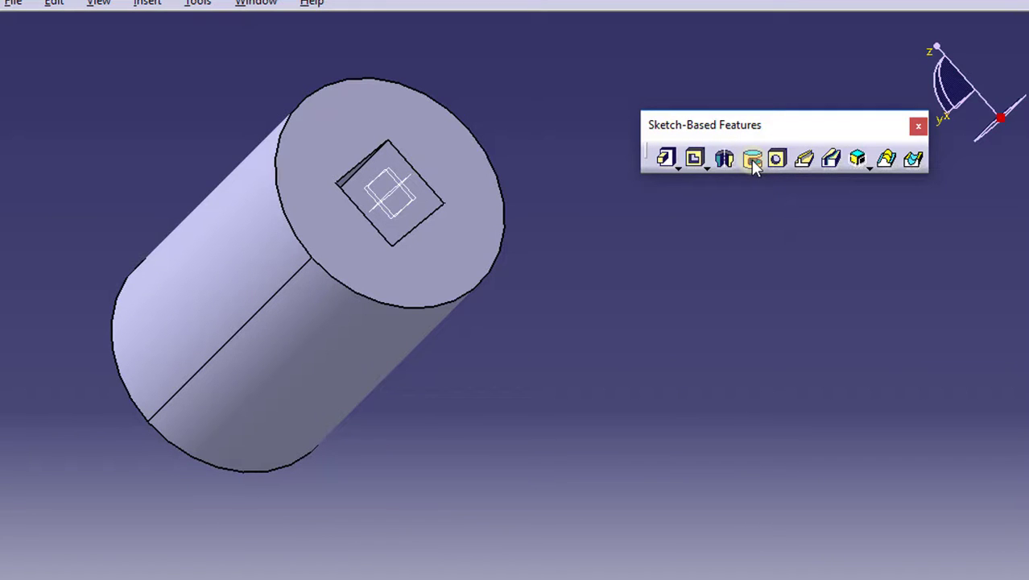
- Start a sketch on the xy plane and draw a circle about 32.5 mm in diameter centred on the cylinder's lower edge
middle_drag(537, 359, 389, 147)
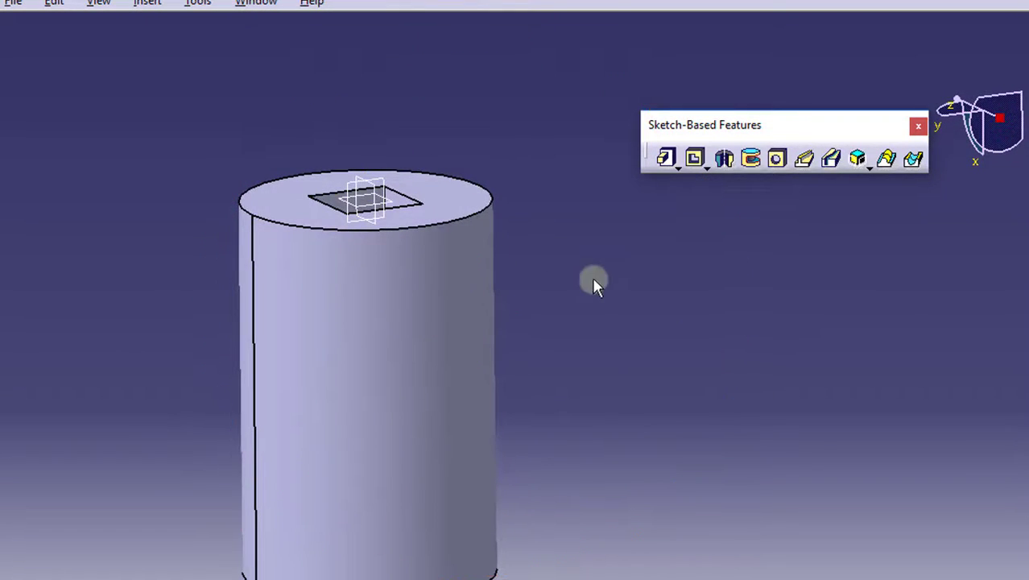
middle_drag(593, 280, 595, 200)
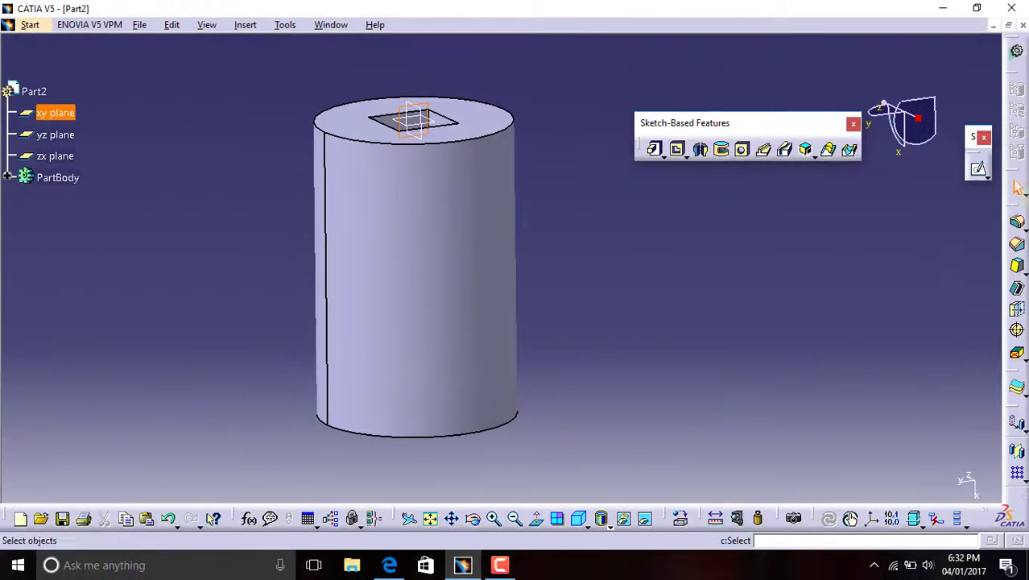
click(979, 168)
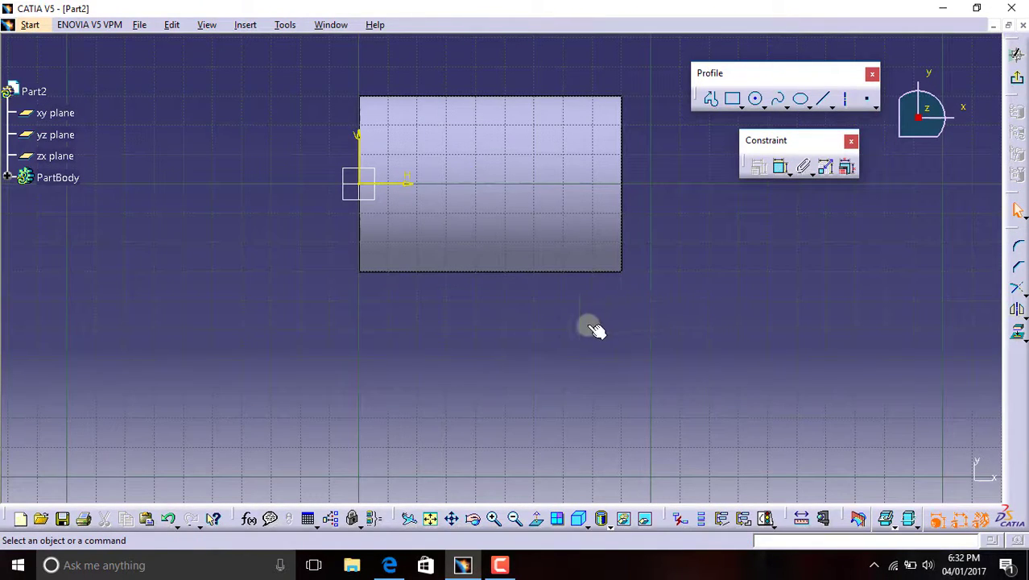
click(733, 100)
click(755, 102)
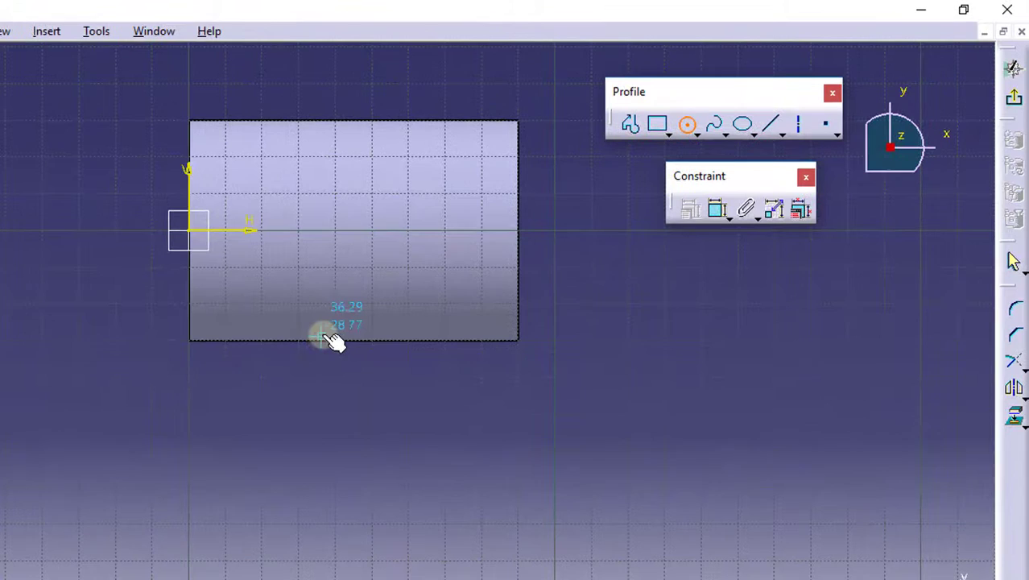
click(323, 339)
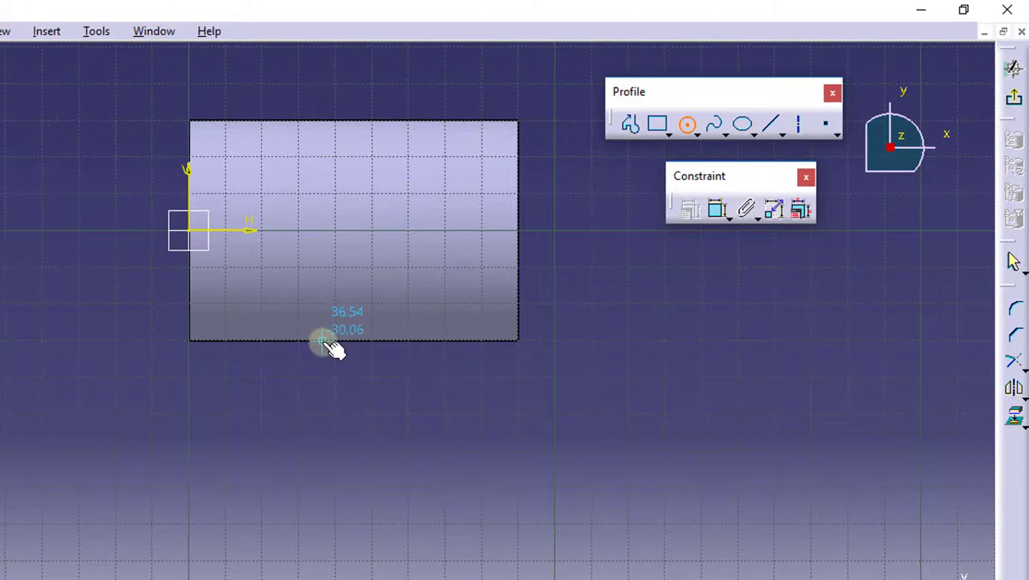
click(375, 377)
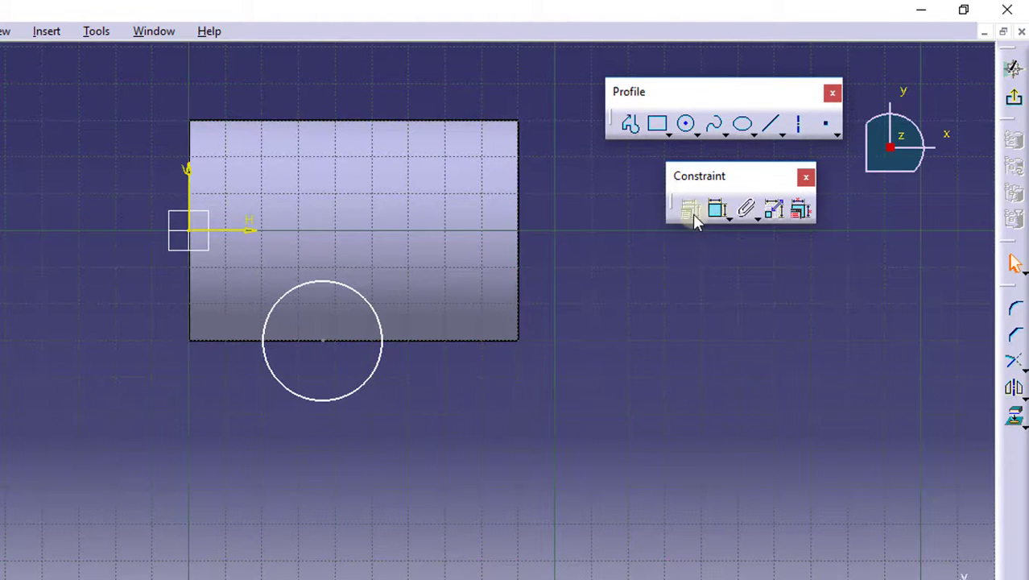
- Dimension the circle's diameter and set it to 30 mm
click(719, 210)
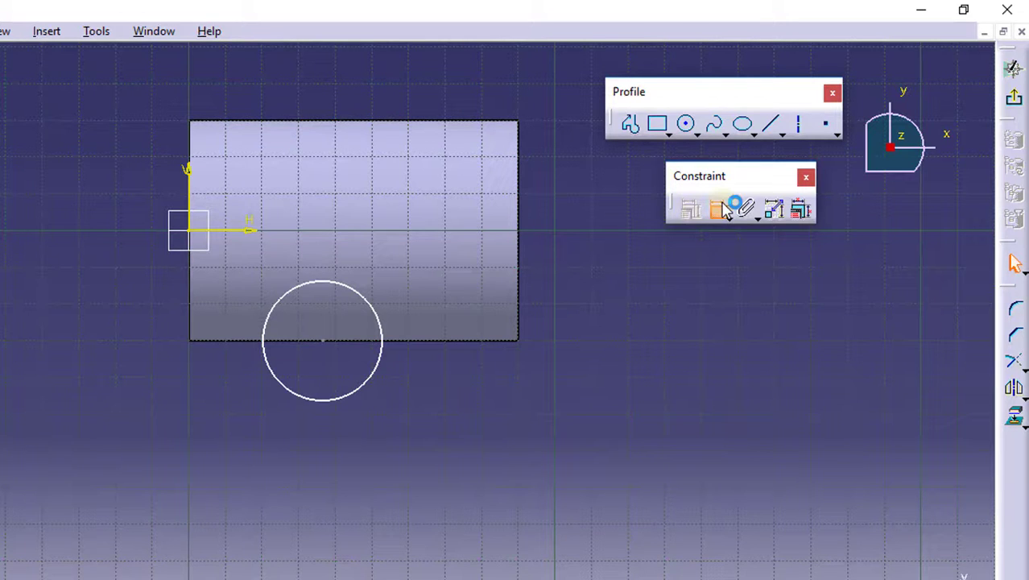
click(380, 382)
click(406, 405)
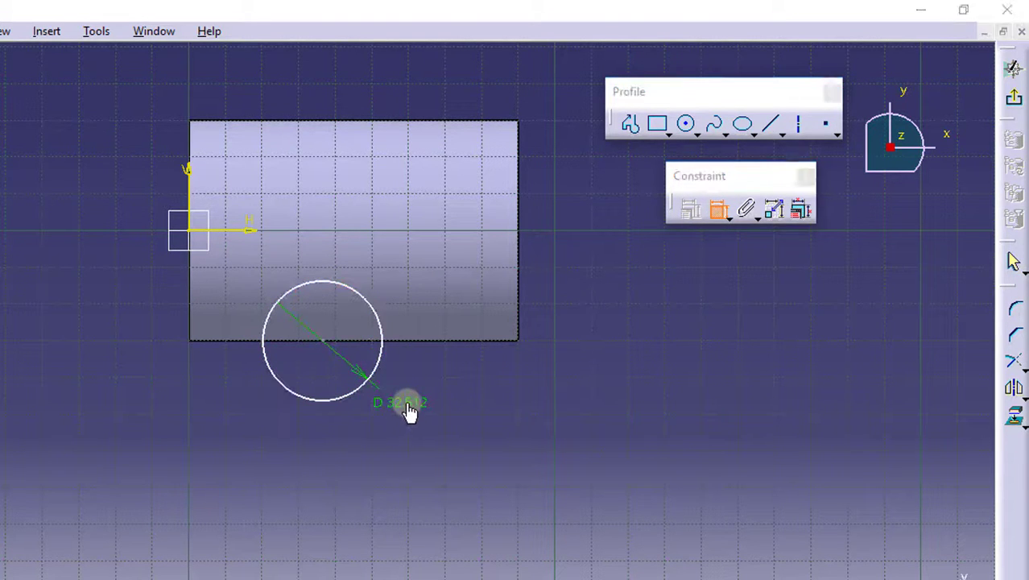
double_click(407, 403)
text(30)
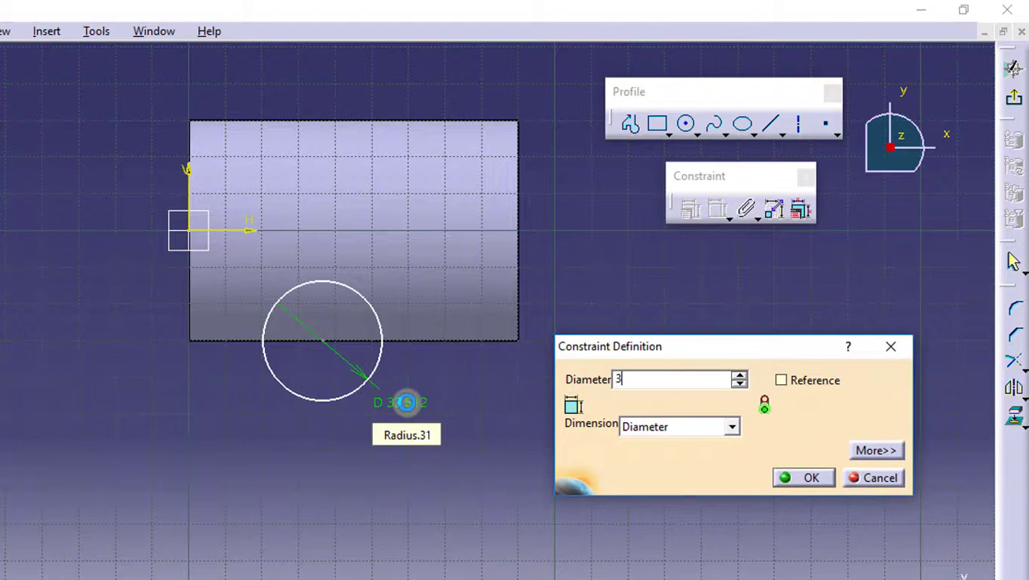
key(Return)
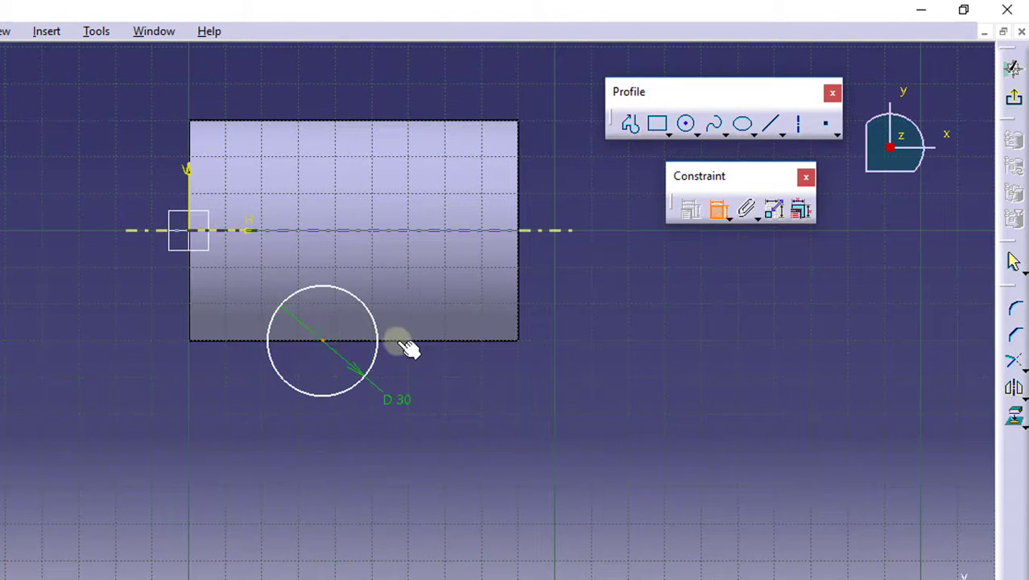
- Dimension the vertical distance from the H axis to the circle's centre and set it to 30 mm
click(244, 231)
click(80, 291)
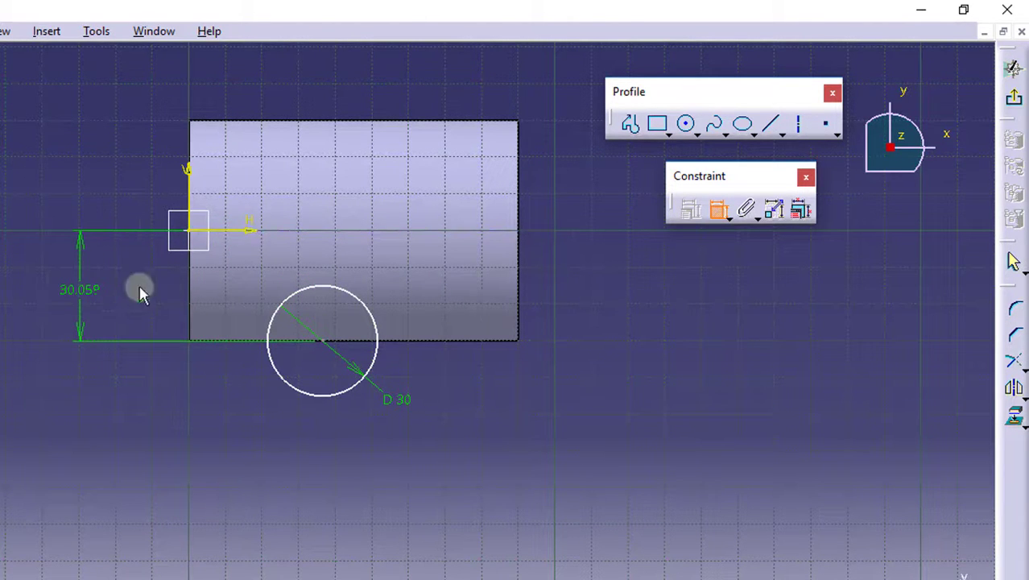
double_click(87, 292)
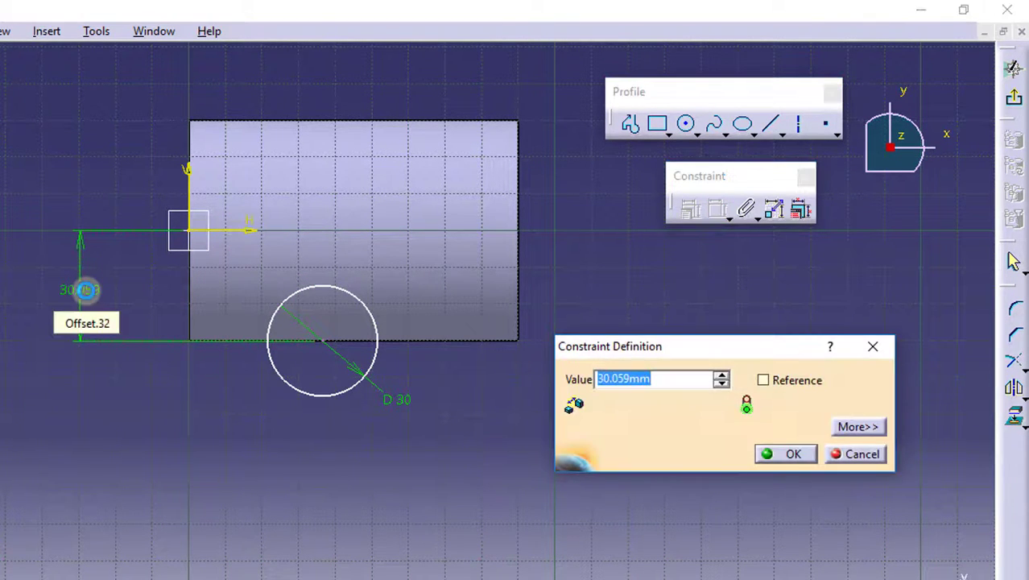
text(30mm)
key(Return)
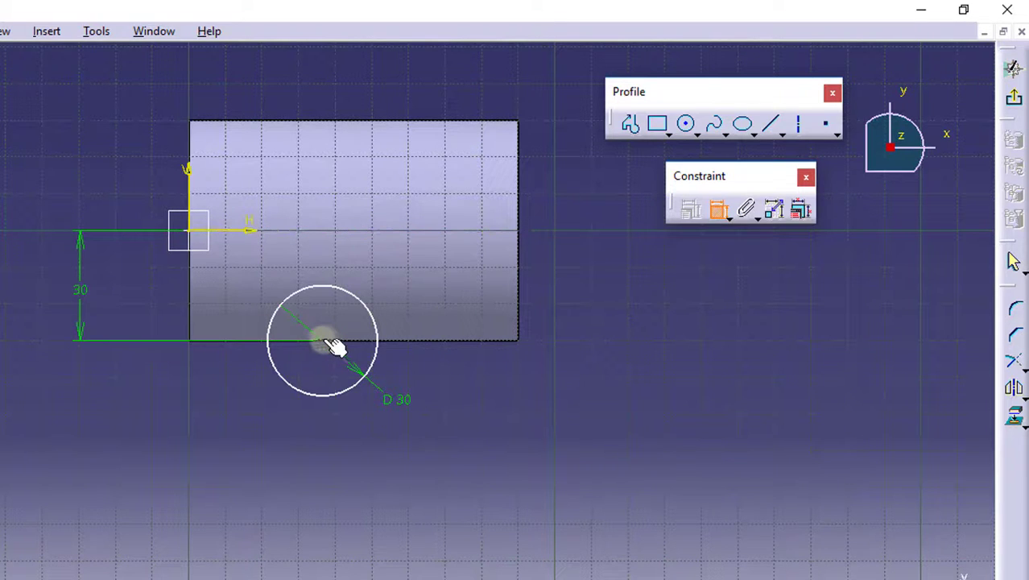
- Slide the circle along the cylinder's lower edge to test its horizontal freedom and move it back
click(719, 213)
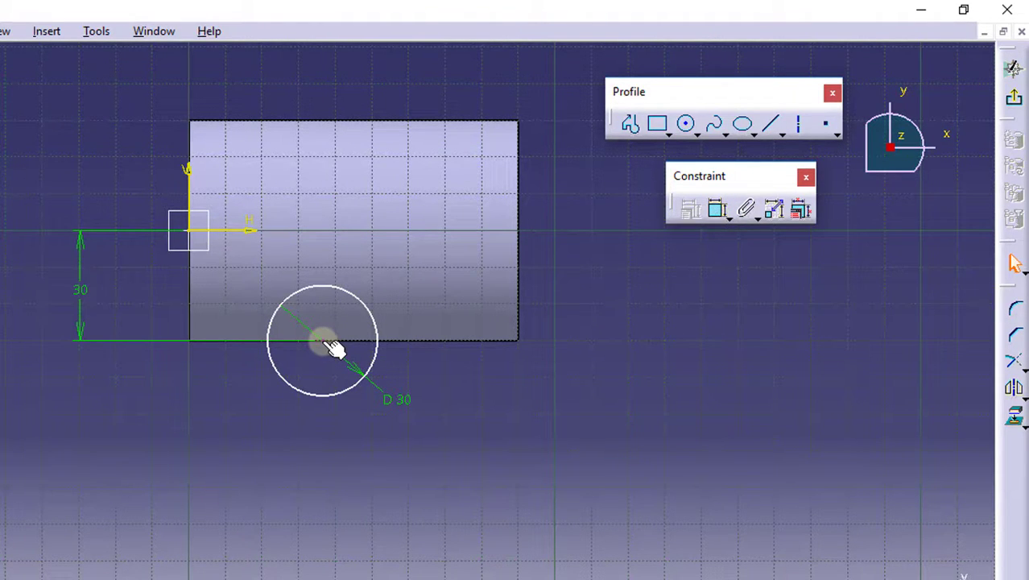
drag(332, 346, 408, 283)
drag(408, 338, 328, 351)
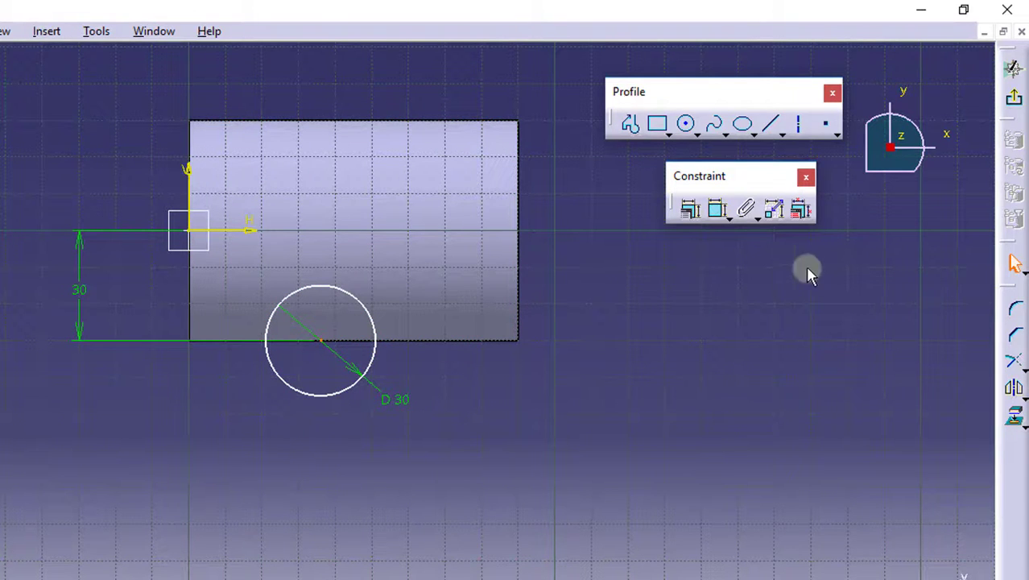
- Dimension the horizontal distance from the V axis to the circle's centre, set it to 40 mm and exit the sketch
click(717, 211)
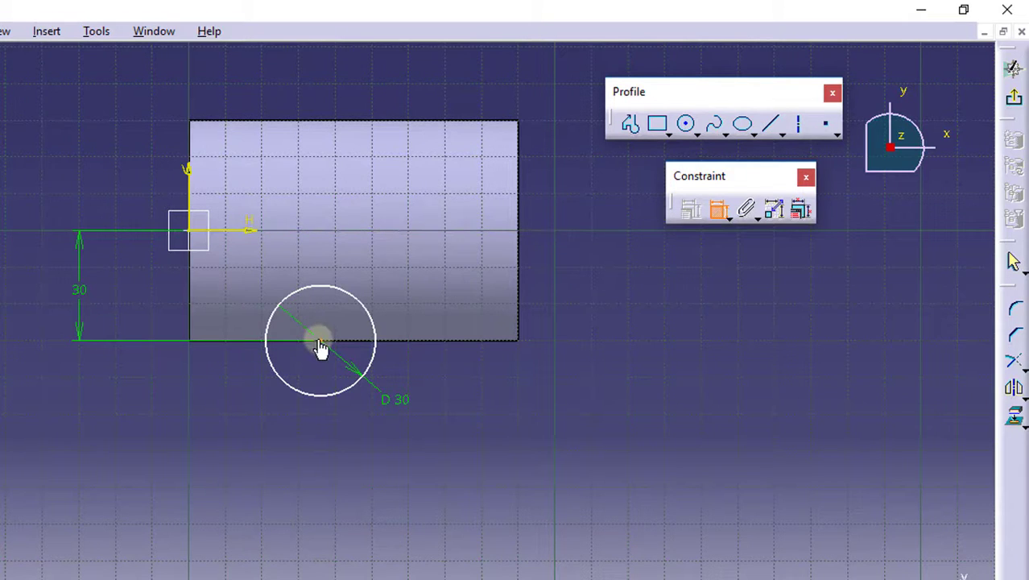
click(196, 184)
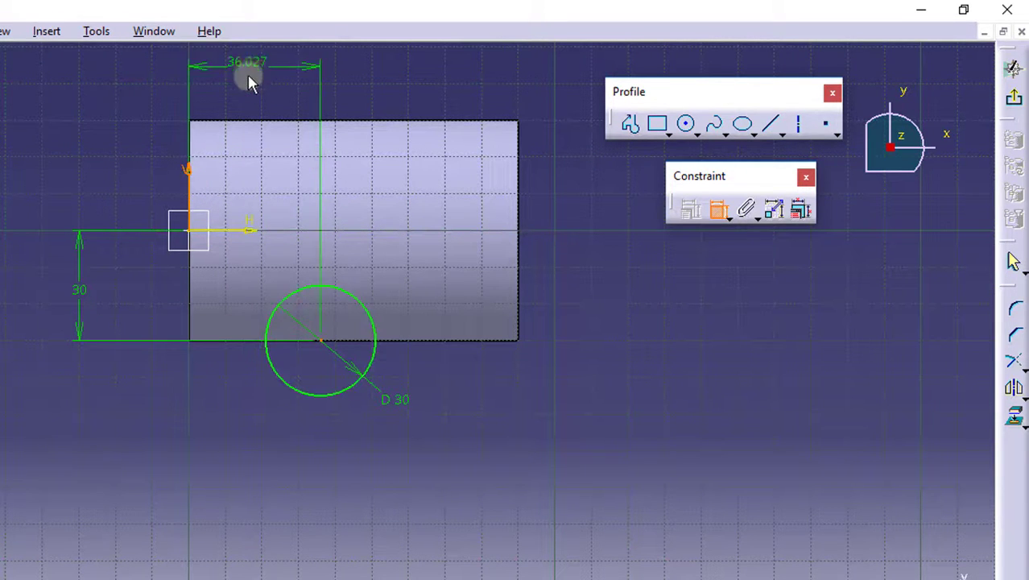
click(253, 78)
double_click(253, 76)
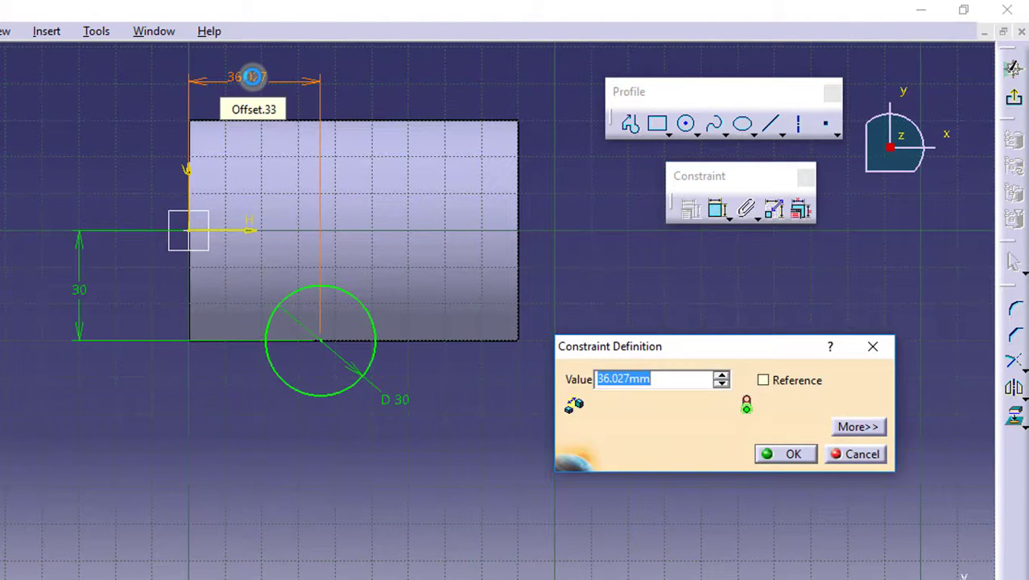
text(40)
key(Return)
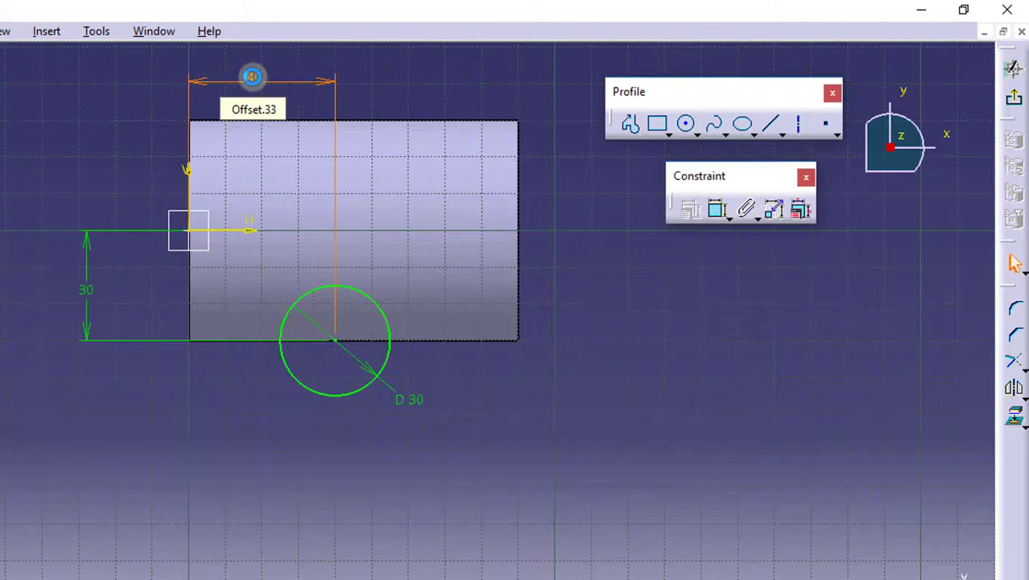
click(677, 285)
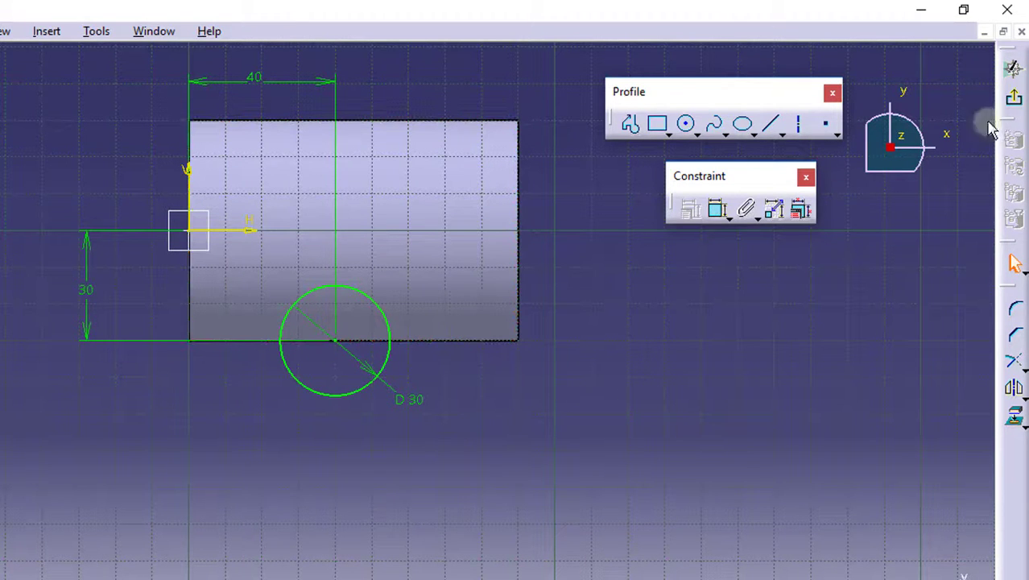
click(1015, 100)
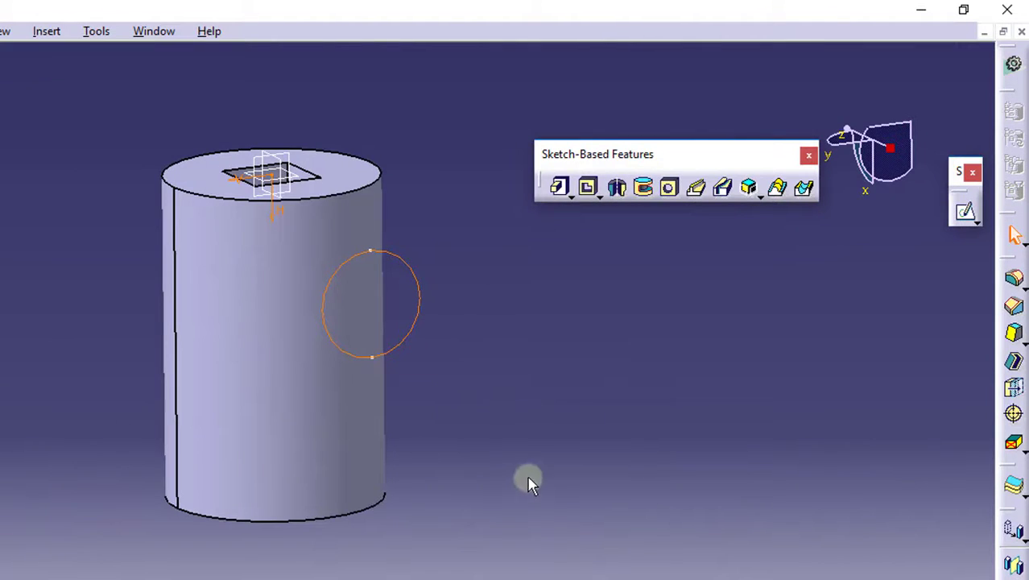
- Cut a 360-degree Groove into the cylinder, using the circle sketch as profile and the sketch's H axis as rotation axis
middle_drag(578, 389, 294, 421)
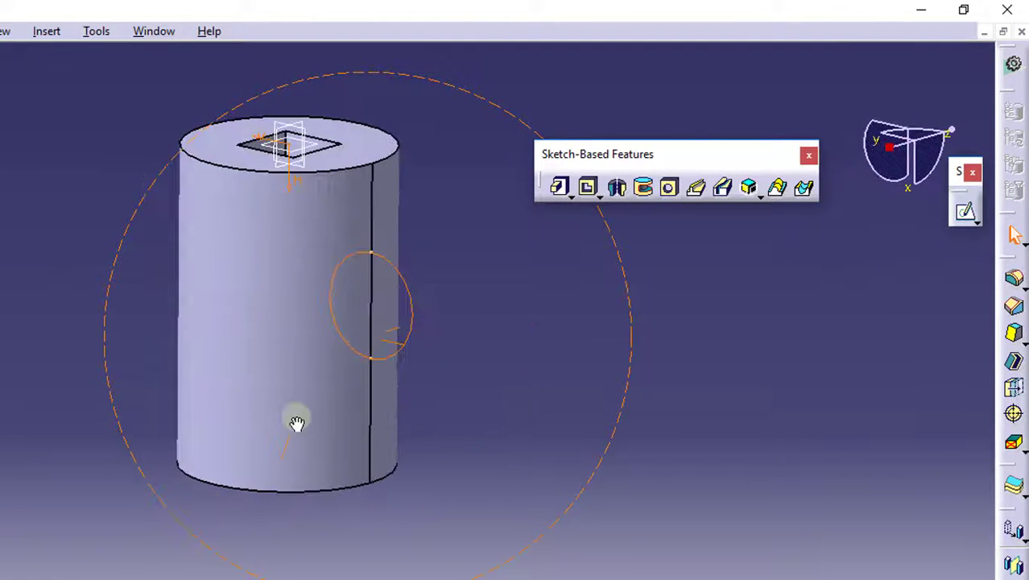
click(645, 187)
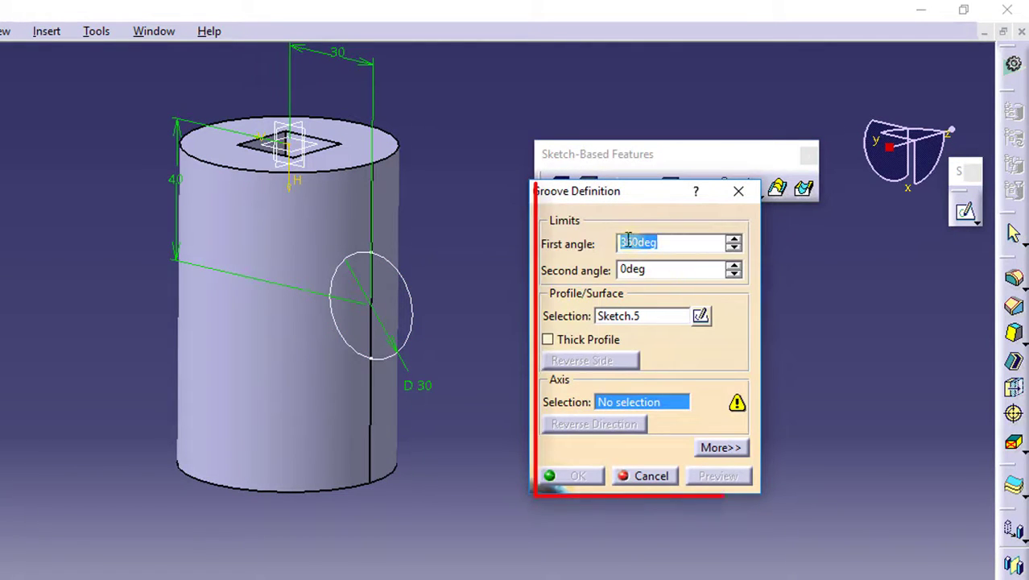
mouse_move(612, 147)
mouse_down()
mouse_move(598, 108)
mouse_move(570, 95)
mouse_up()
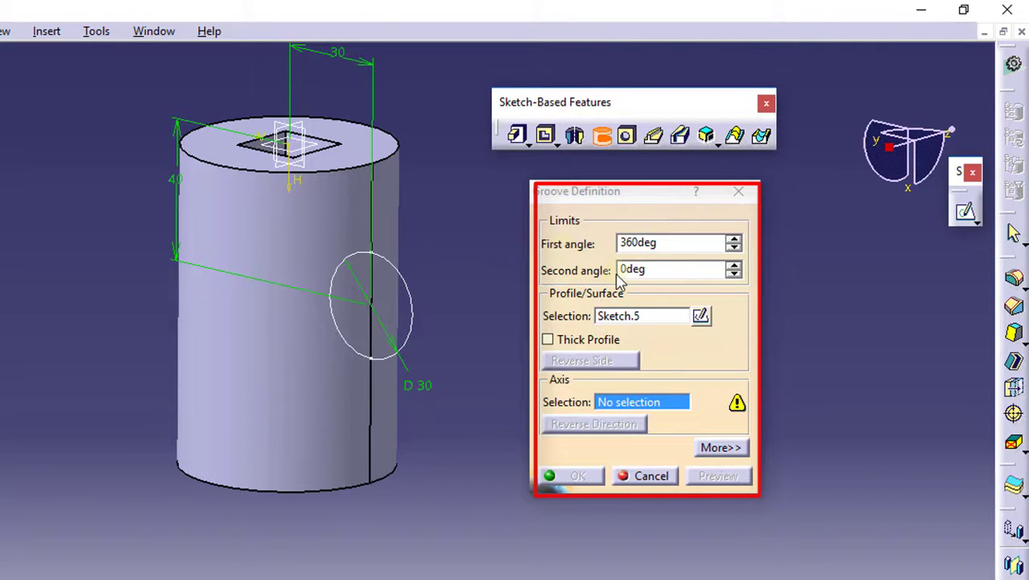
click(649, 317)
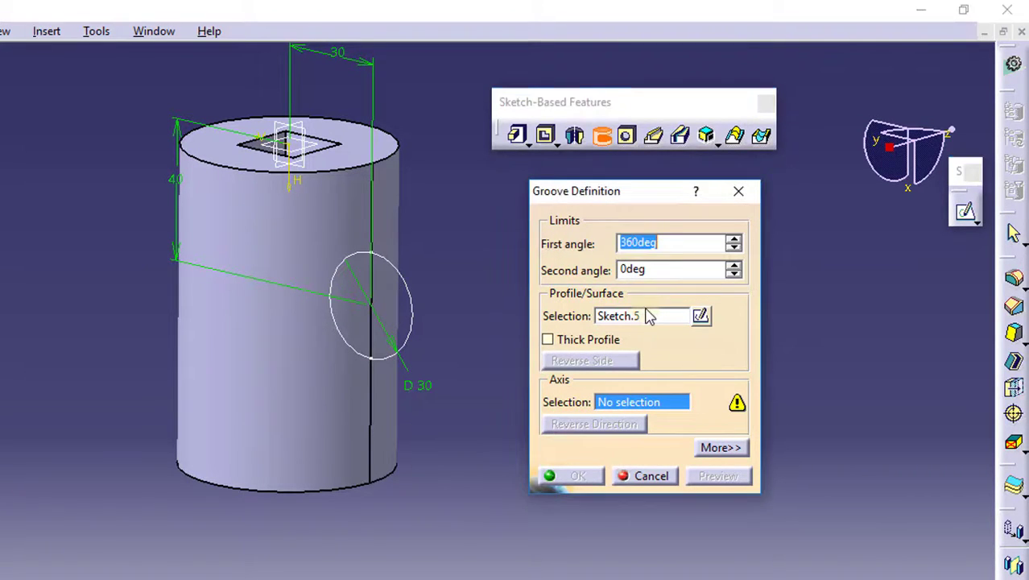
click(613, 318)
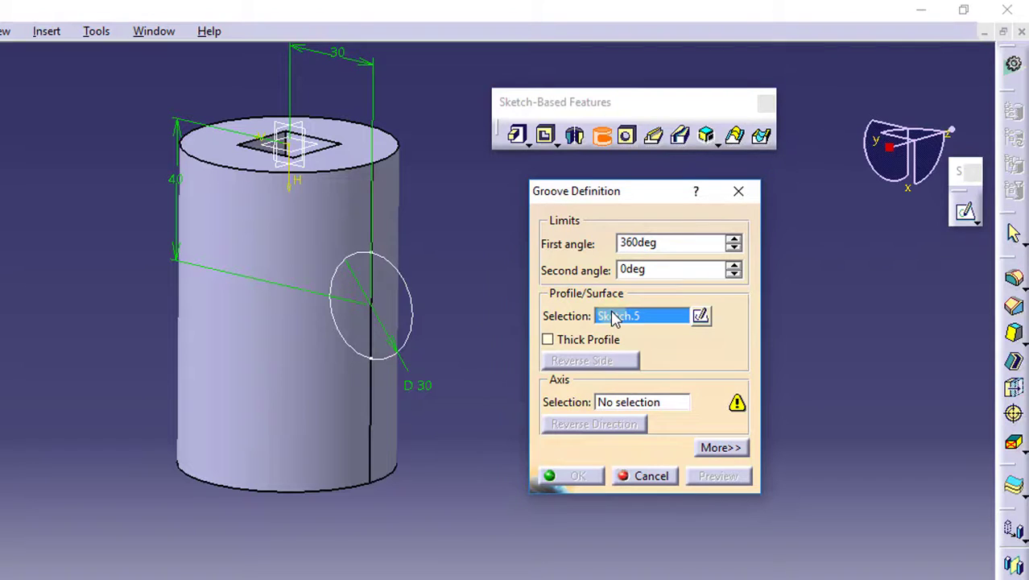
click(413, 299)
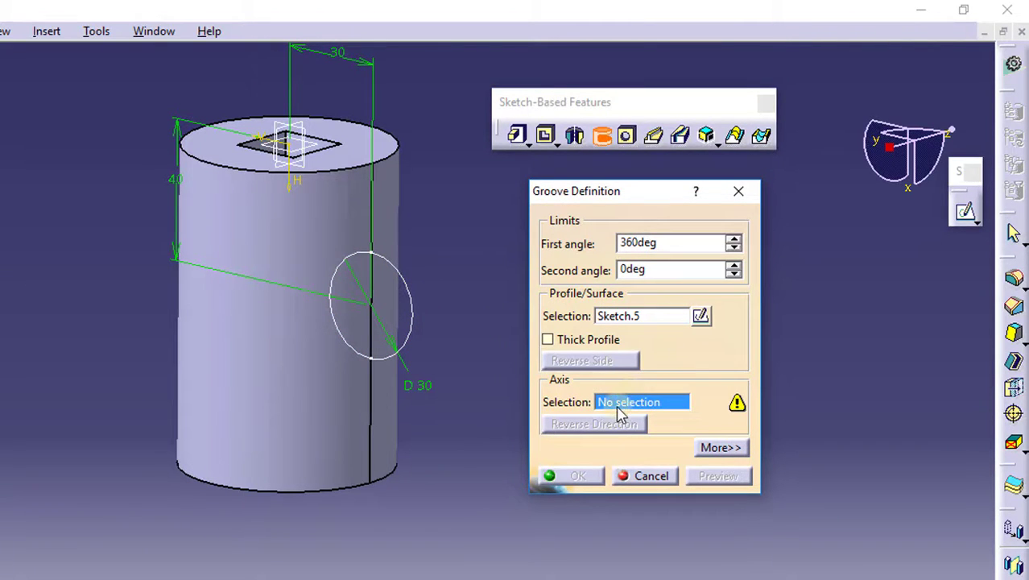
click(289, 187)
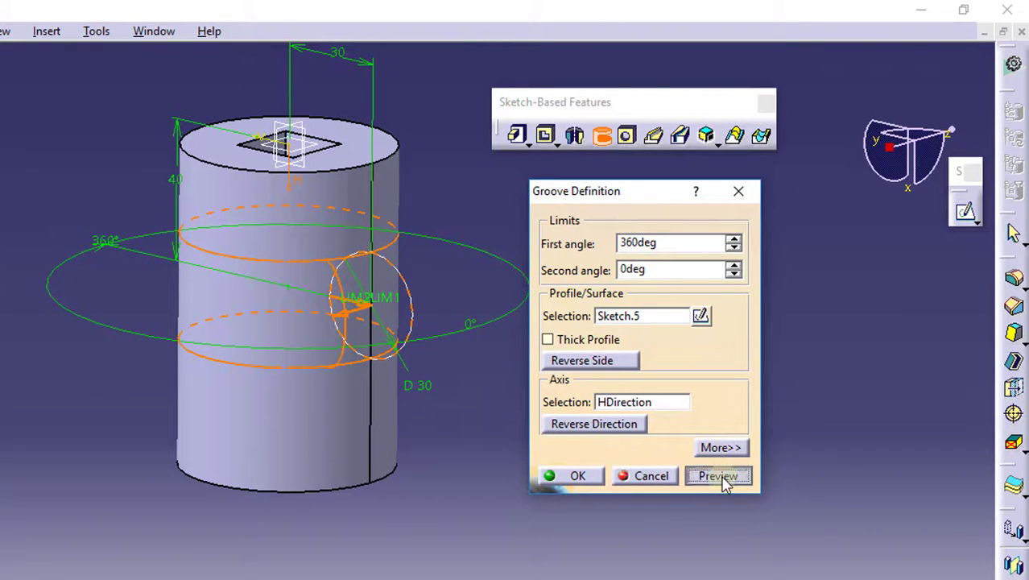
click(717, 476)
click(550, 475)
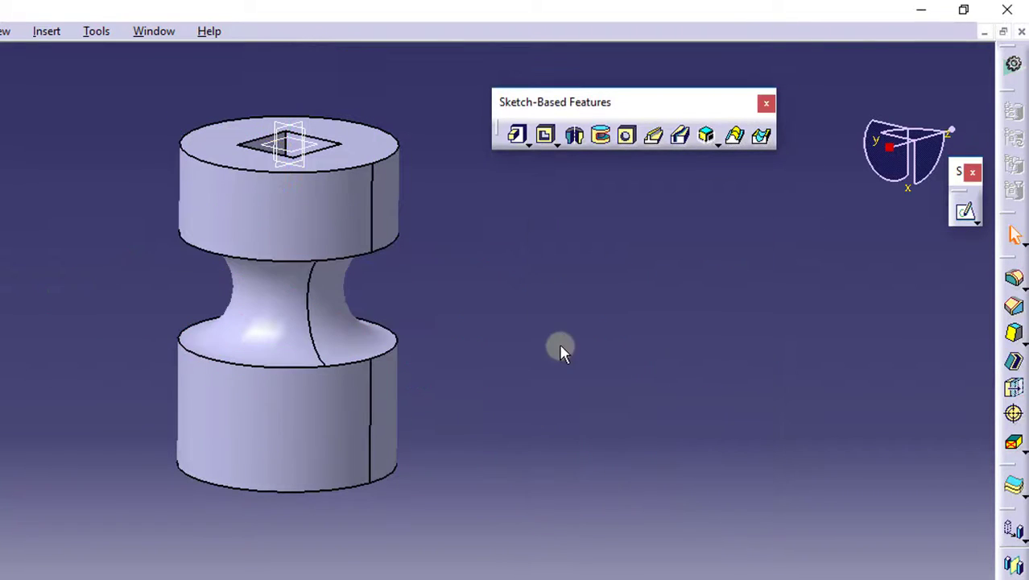
middle_drag(561, 352, 554, 435)
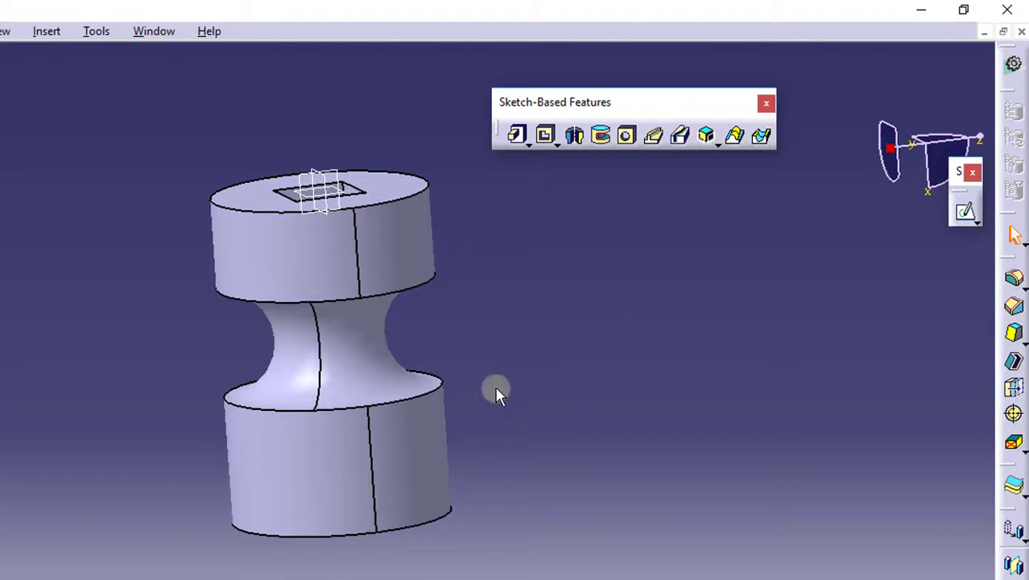
mouse_move(525, 328)
middle_down()
mouse_move(487, 305)
mouse_move(515, 360)
mouse_move(616, 294)
mouse_move(524, 360)
middle_up()
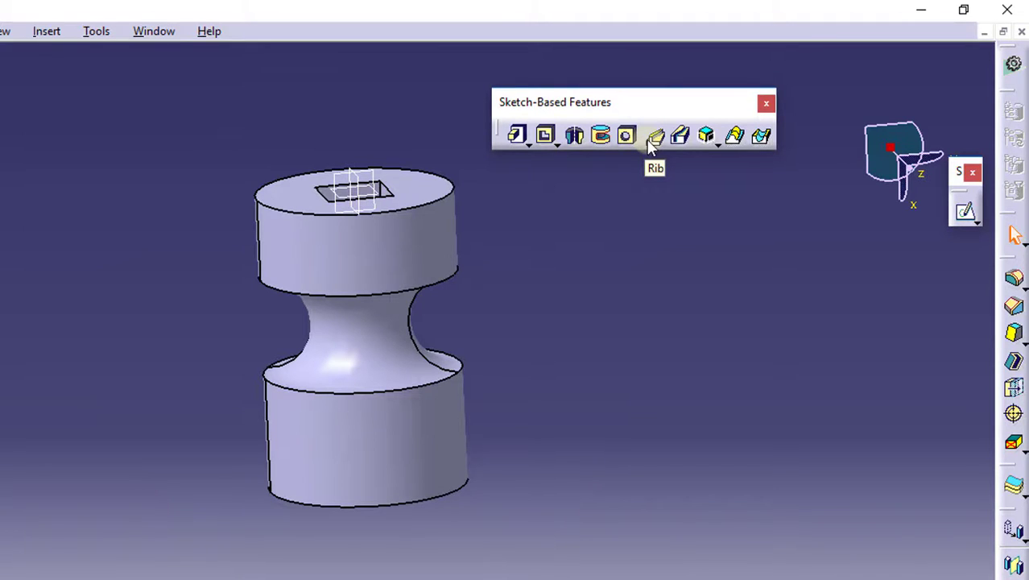
click(718, 145)
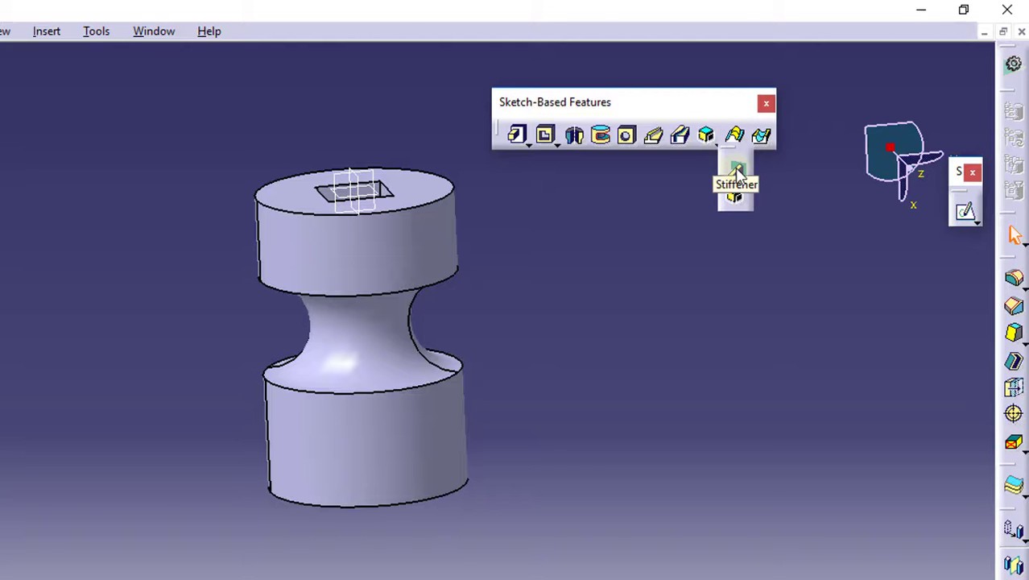
click(738, 172)
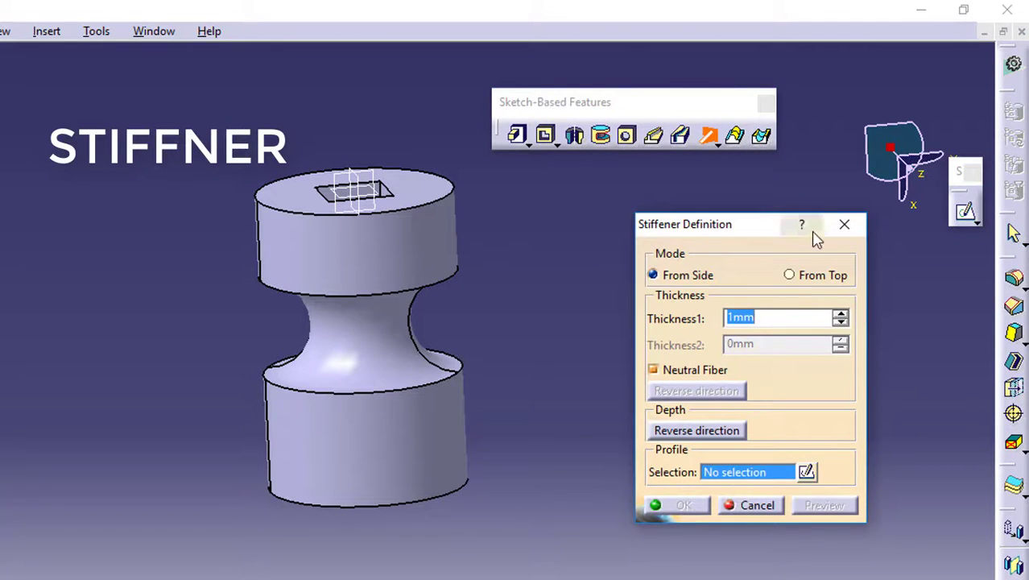
click(843, 225)
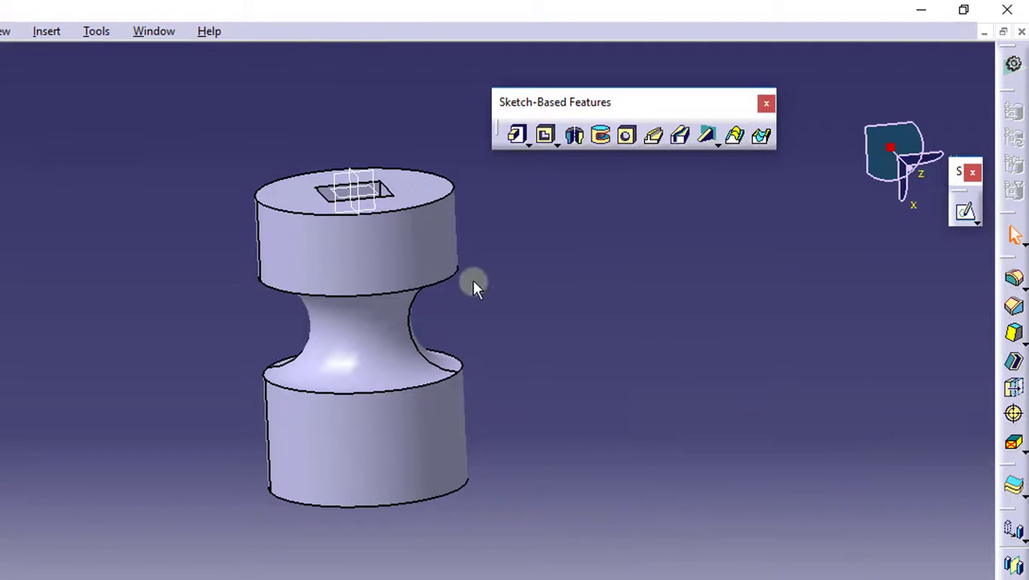
- Sketch a horizontal line about 31 mm long across the groove's opening on the xy plane
click(364, 171)
click(959, 217)
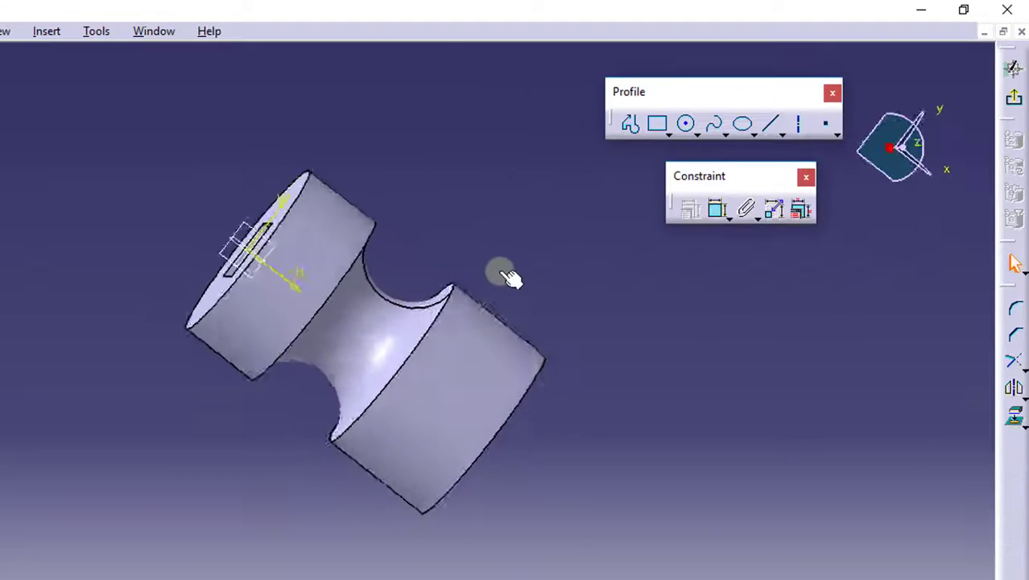
click(772, 125)
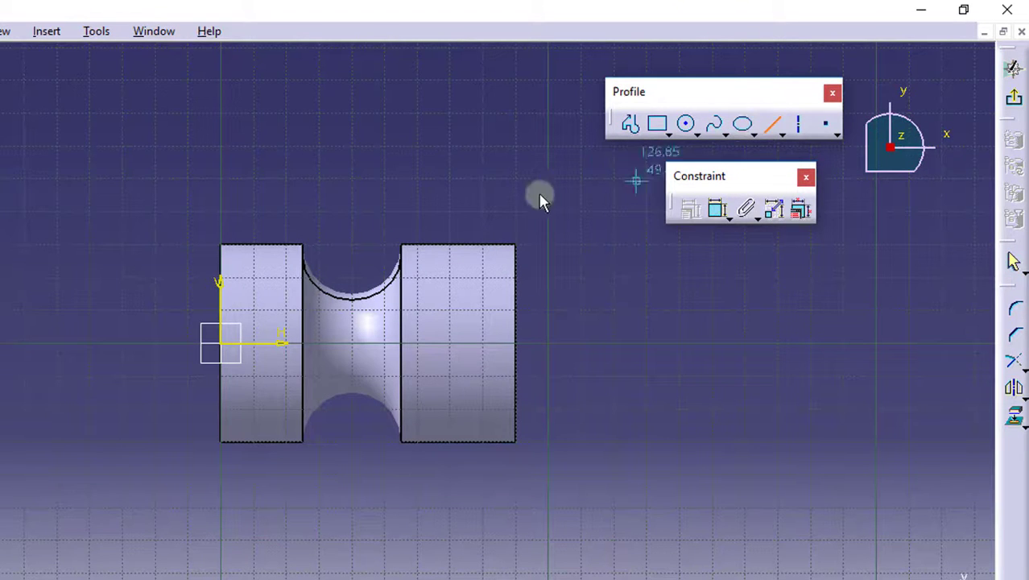
click(315, 251)
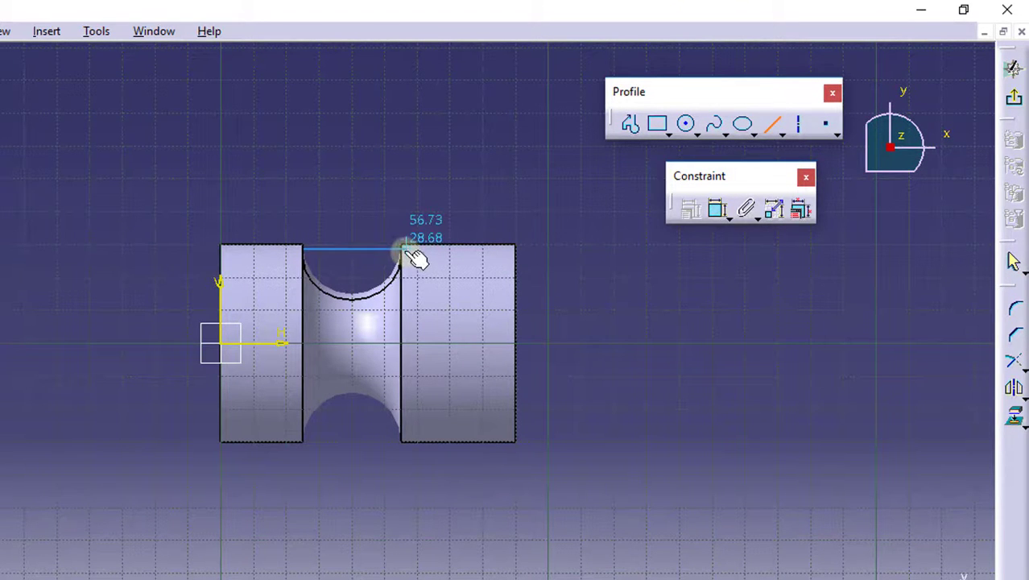
click(402, 250)
- Dimension the line's length and its distance from the H axis, and exit the sketch
click(718, 210)
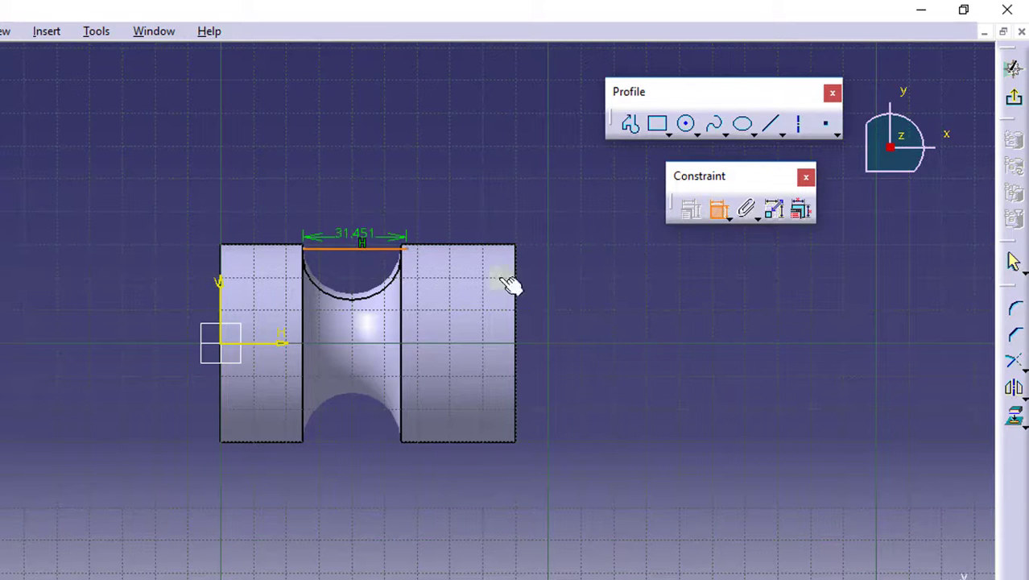
click(416, 192)
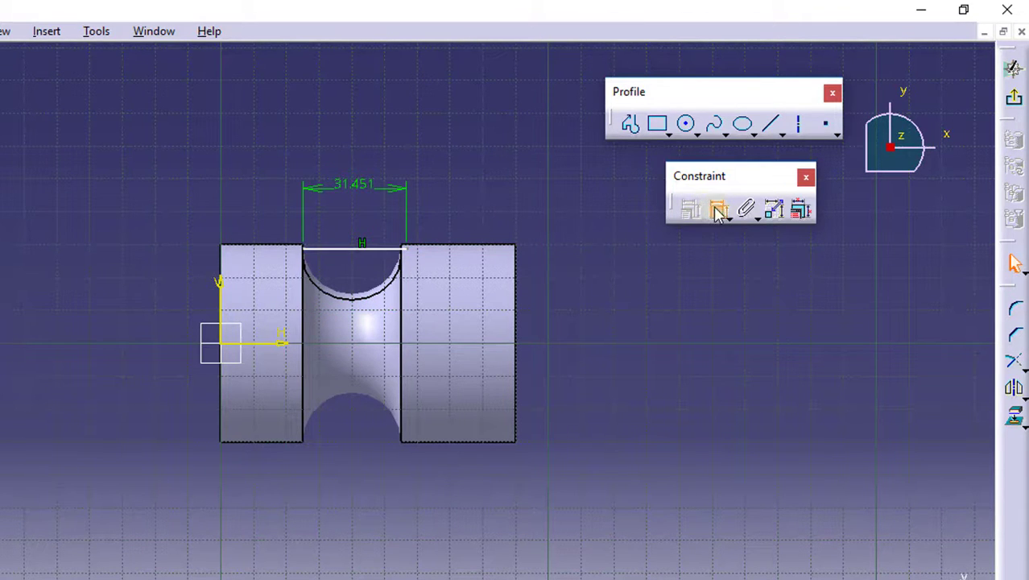
click(376, 252)
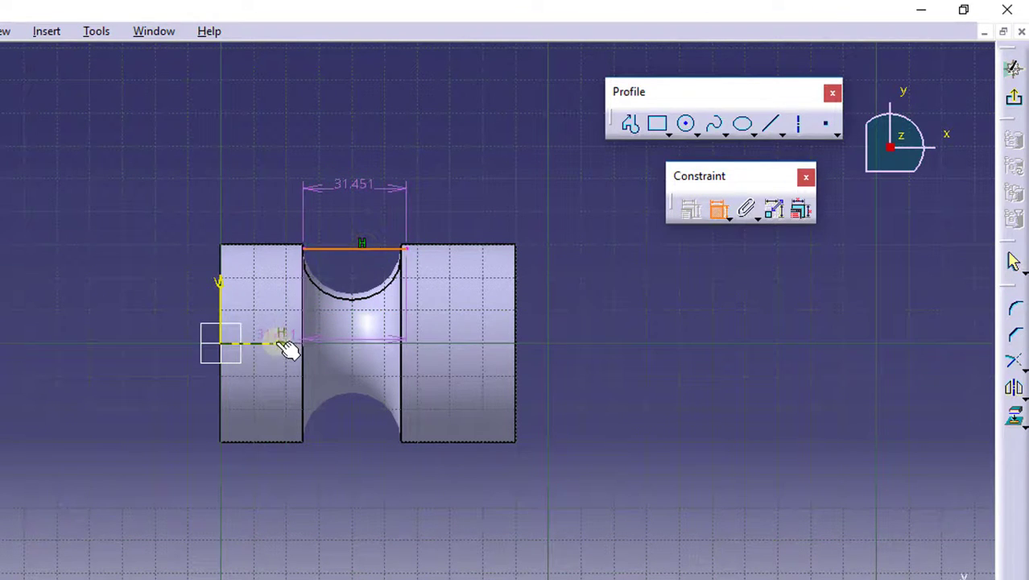
click(280, 342)
click(123, 316)
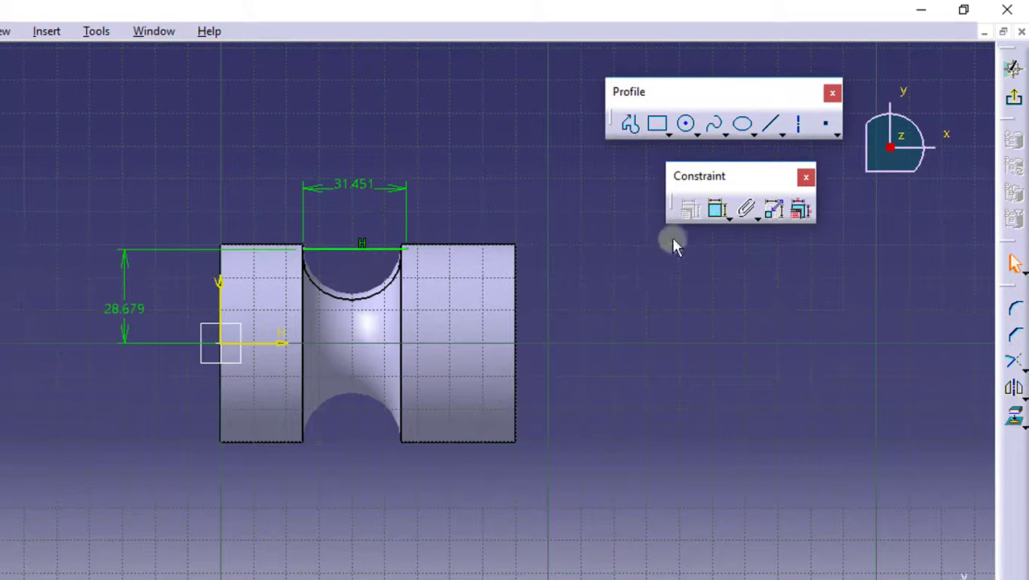
click(1014, 97)
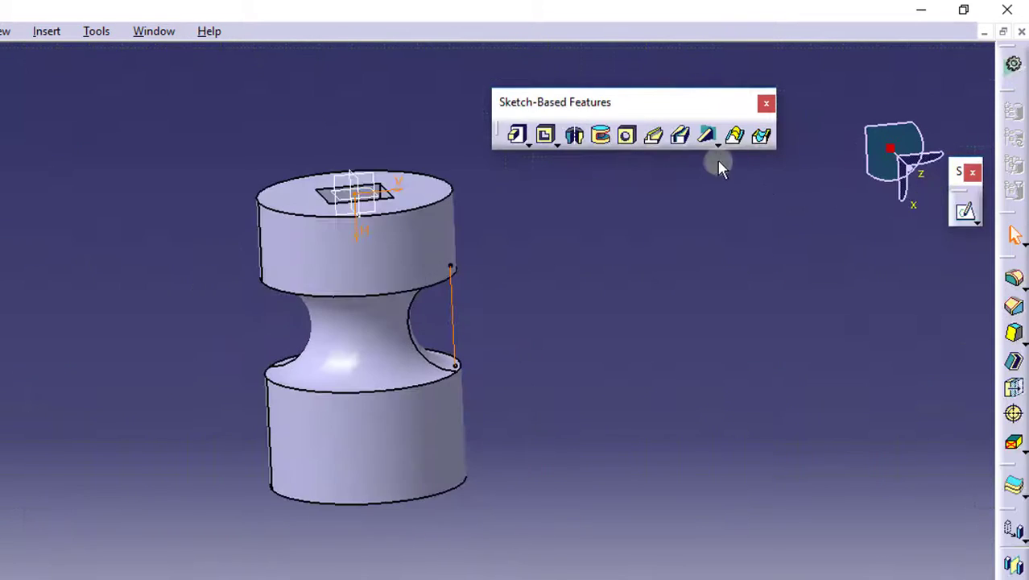
- Create a From Side Stiffener 4 mm thick from the line sketch across the groove
click(709, 136)
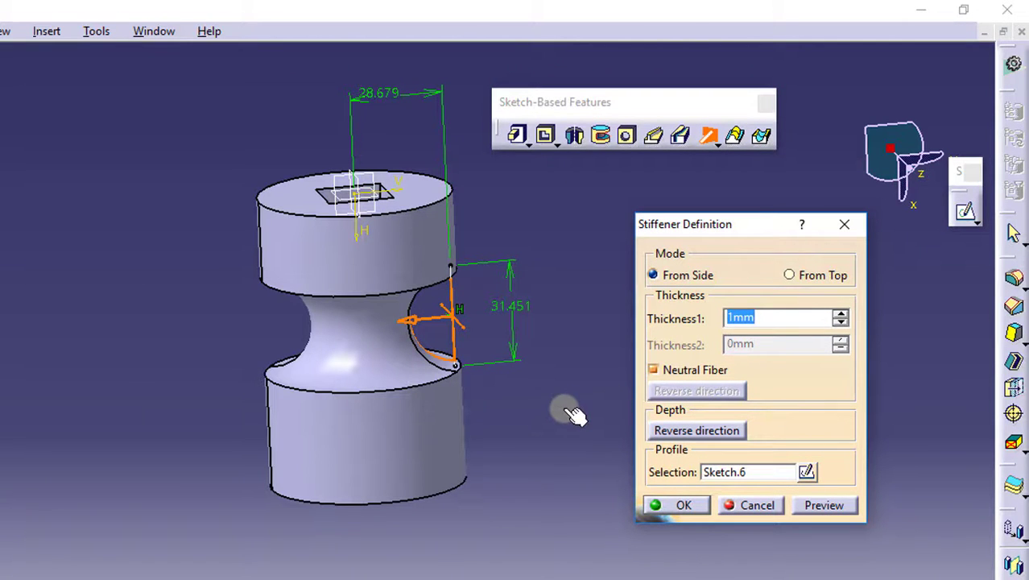
middle_drag(569, 409, 275, 407)
mouse_move(571, 383)
middle_down()
mouse_move(604, 409)
mouse_move(601, 359)
mouse_move(583, 397)
middle_up()
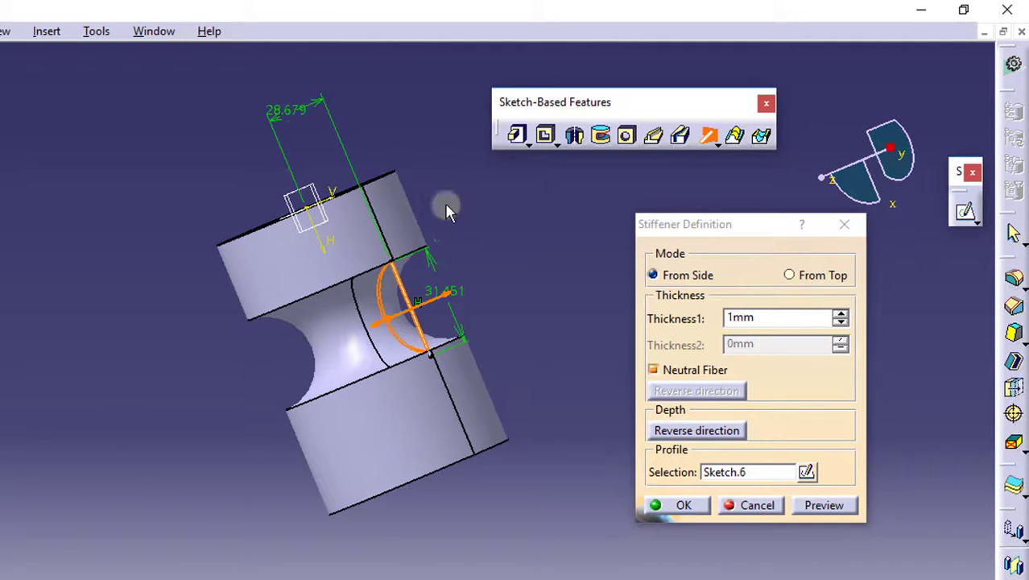
middle_drag(516, 282, 506, 315)
middle_drag(551, 298, 593, 282)
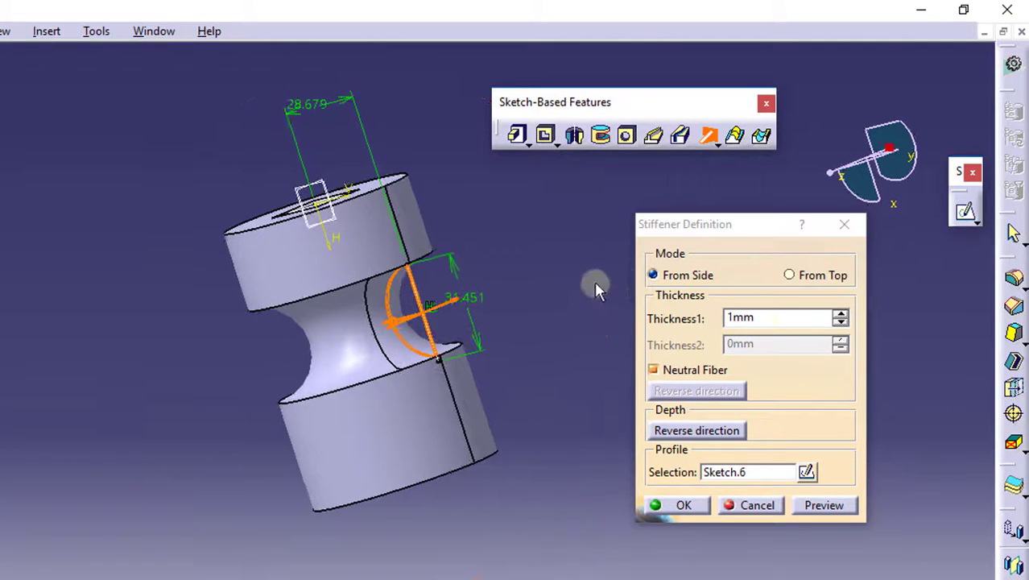
double_click(727, 320)
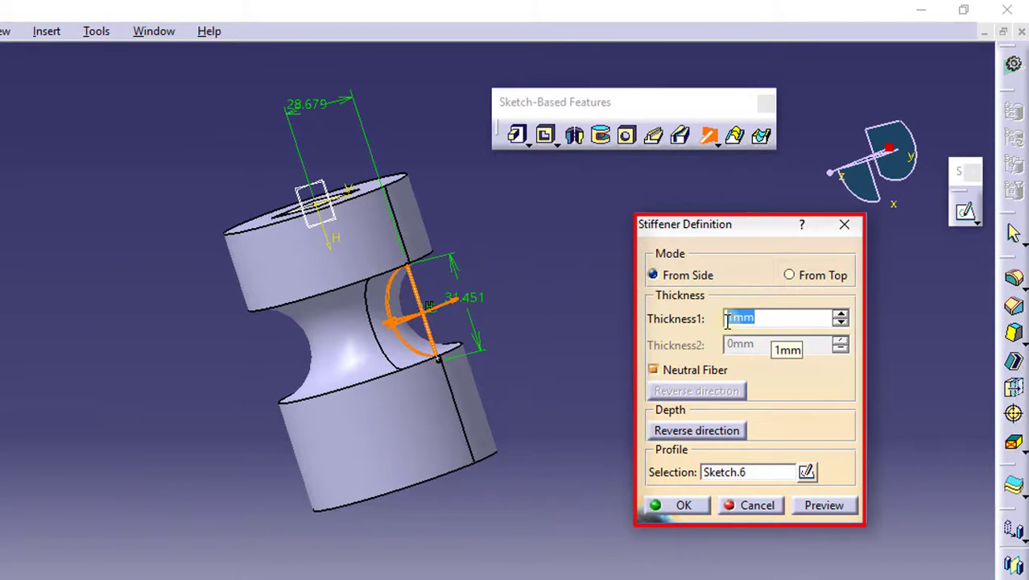
text(4)
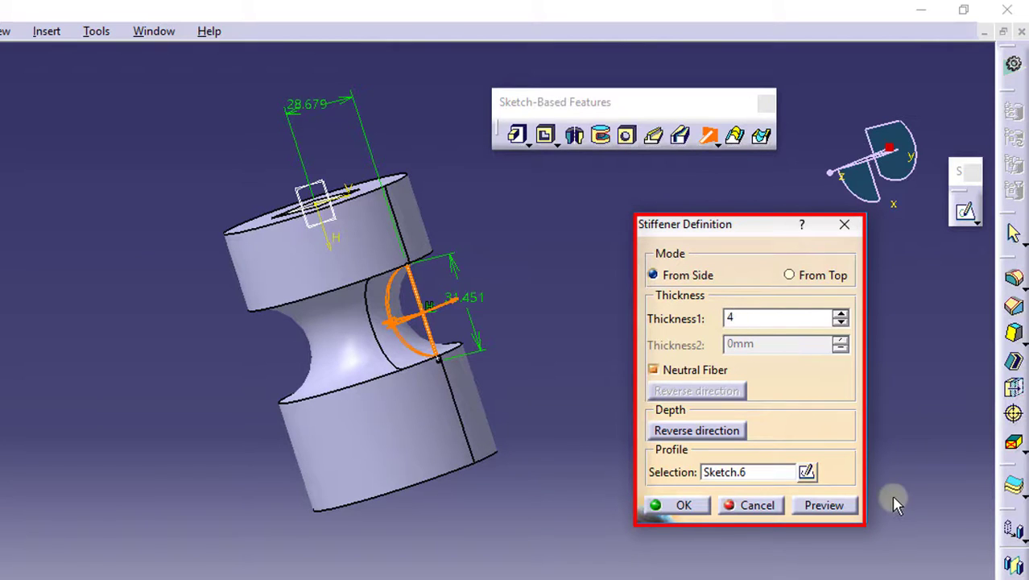
click(841, 507)
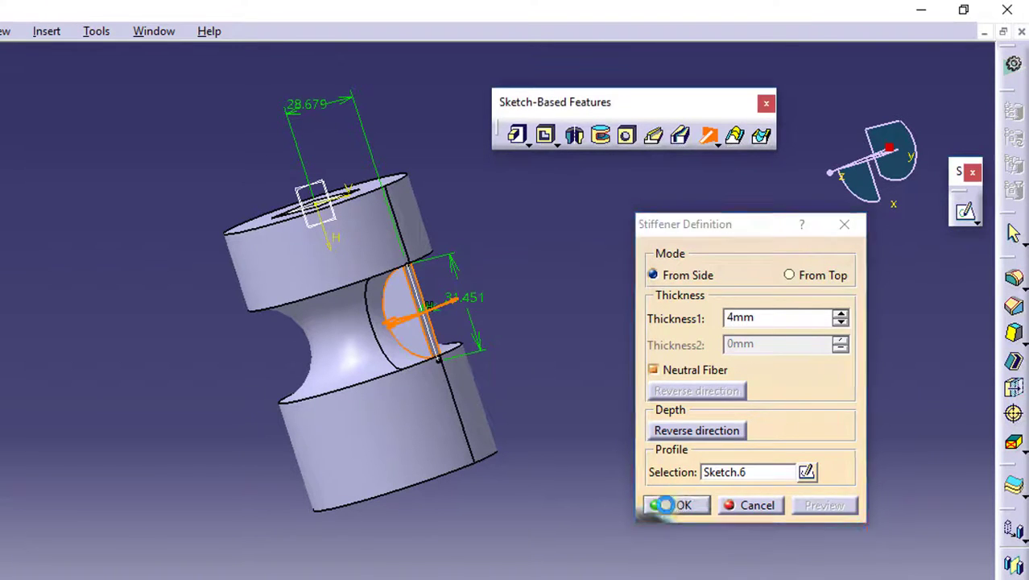
click(676, 505)
- Start a Hole on the cylinder's flat end face around the square pocket and dismiss the definition error
middle_drag(619, 402, 622, 342)
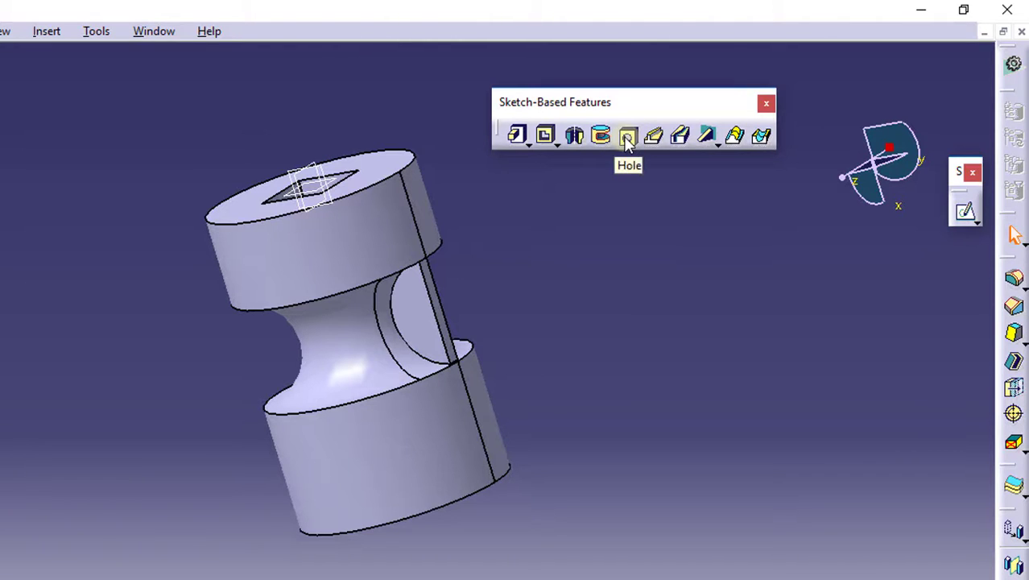
middle_drag(543, 264, 606, 466)
middle_drag(615, 344, 509, 356)
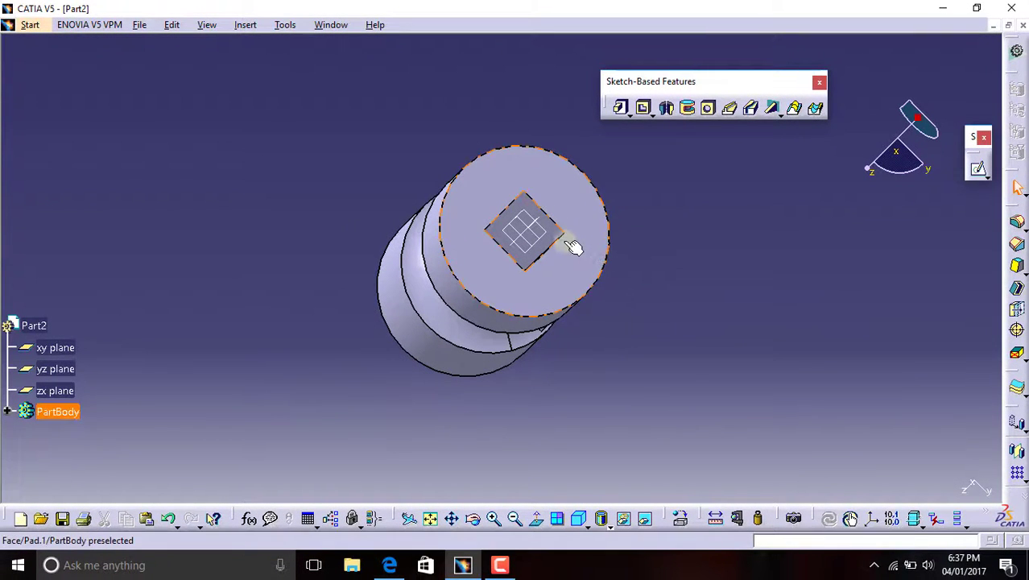
click(615, 202)
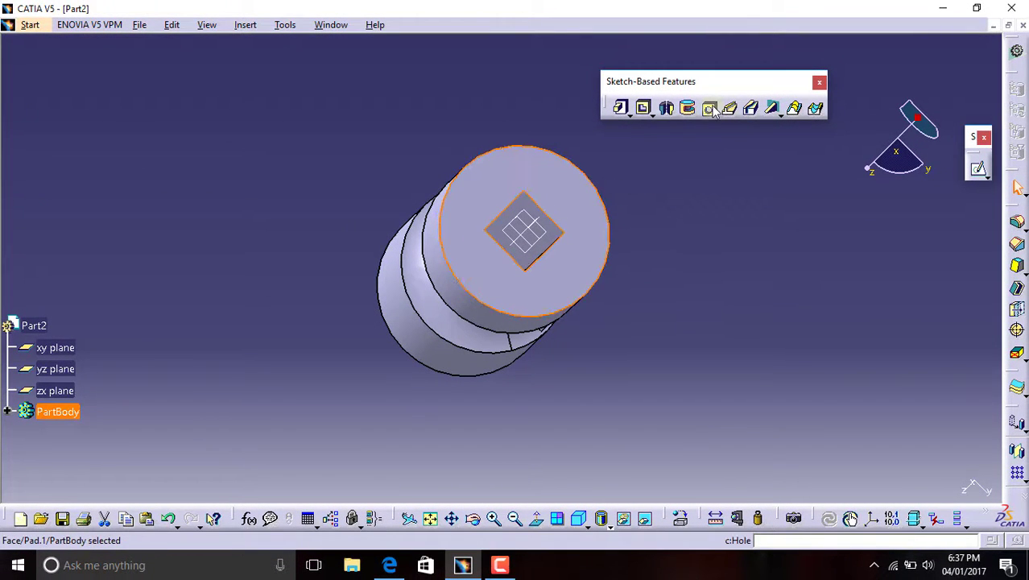
click(709, 109)
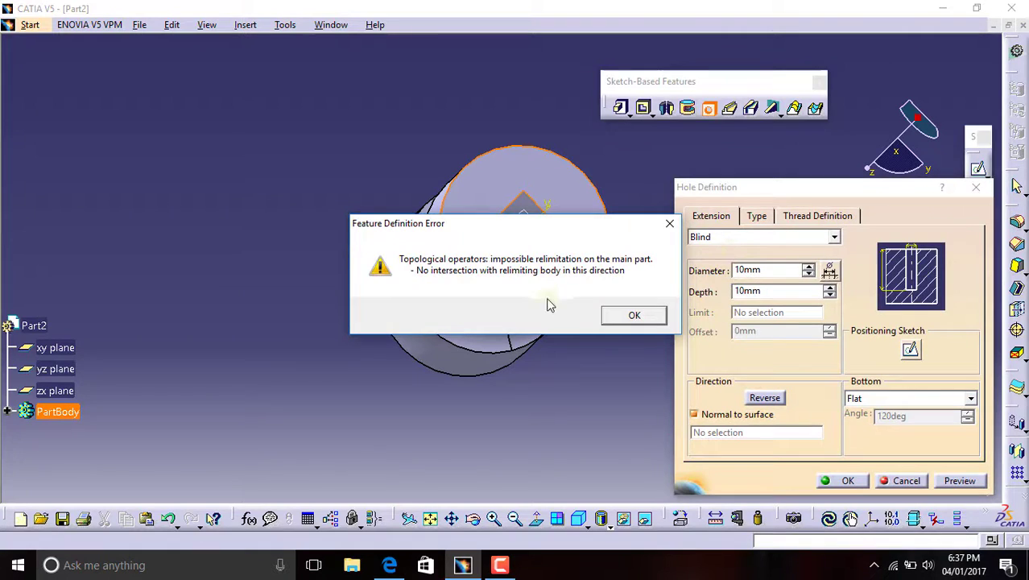
click(655, 319)
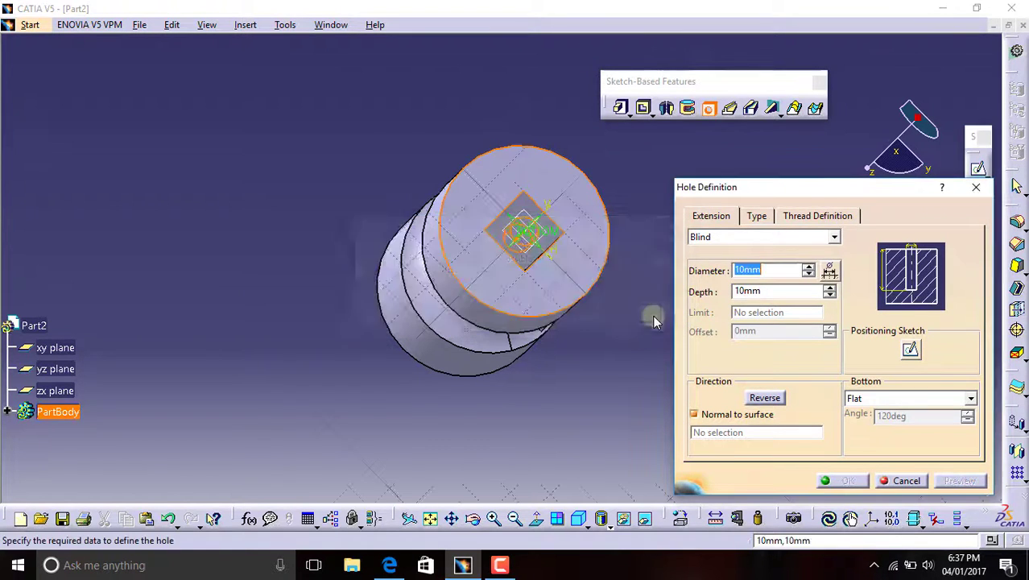
- Open the hole's positioning sketch and dimension the centre point 10 mm from the H axis
middle_drag(627, 233, 569, 220)
click(793, 208)
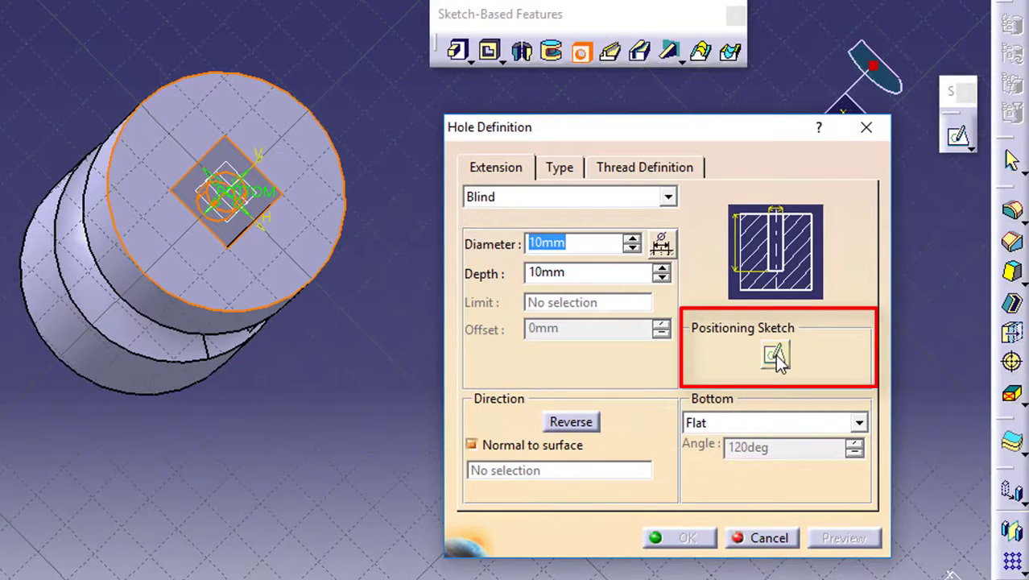
click(775, 355)
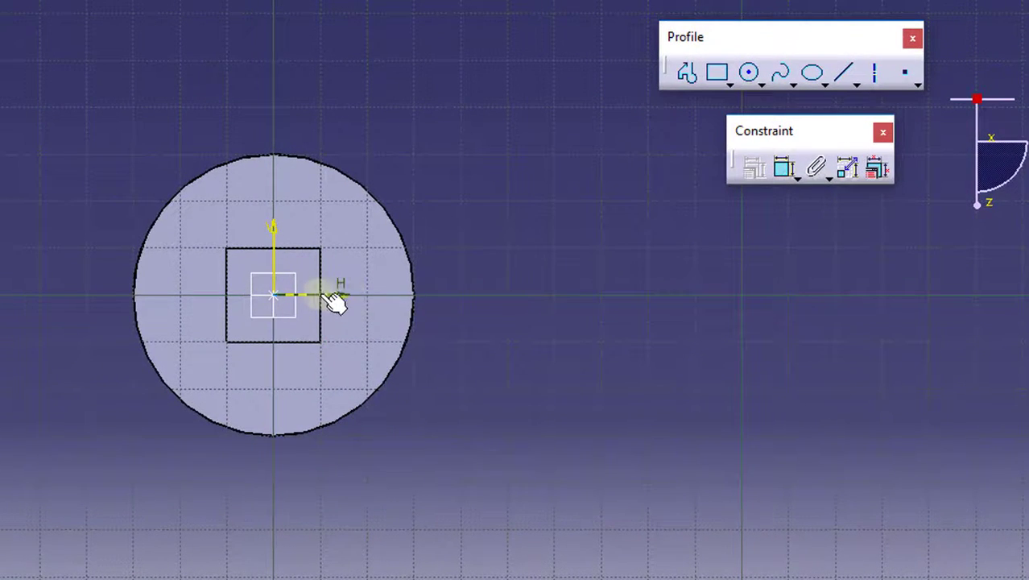
click(785, 169)
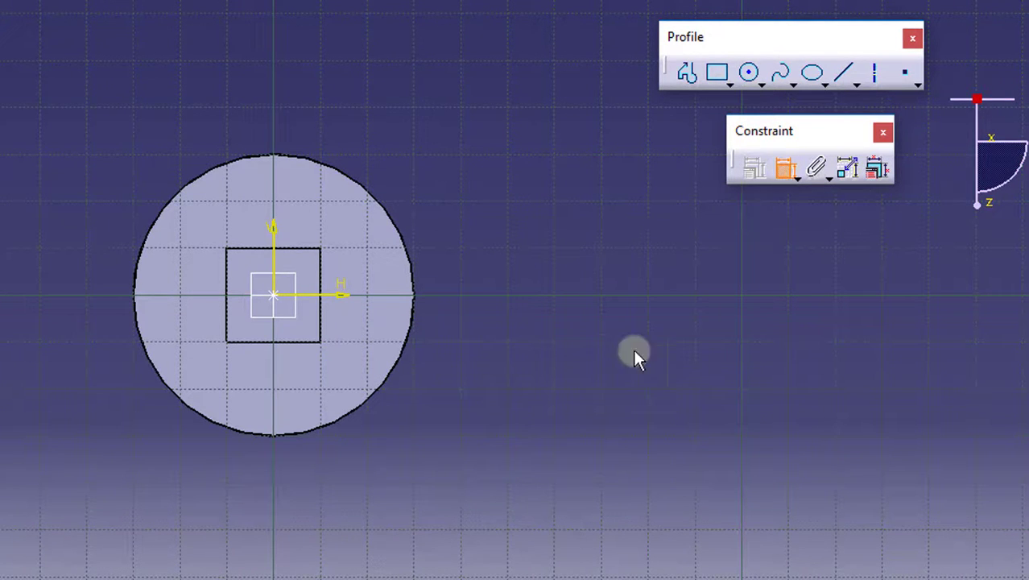
click(274, 296)
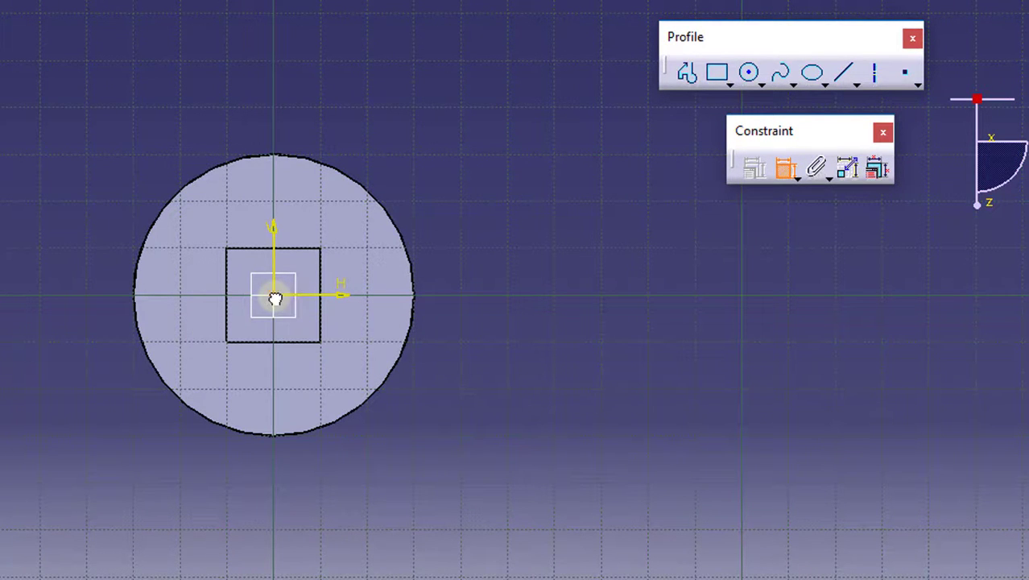
click(332, 295)
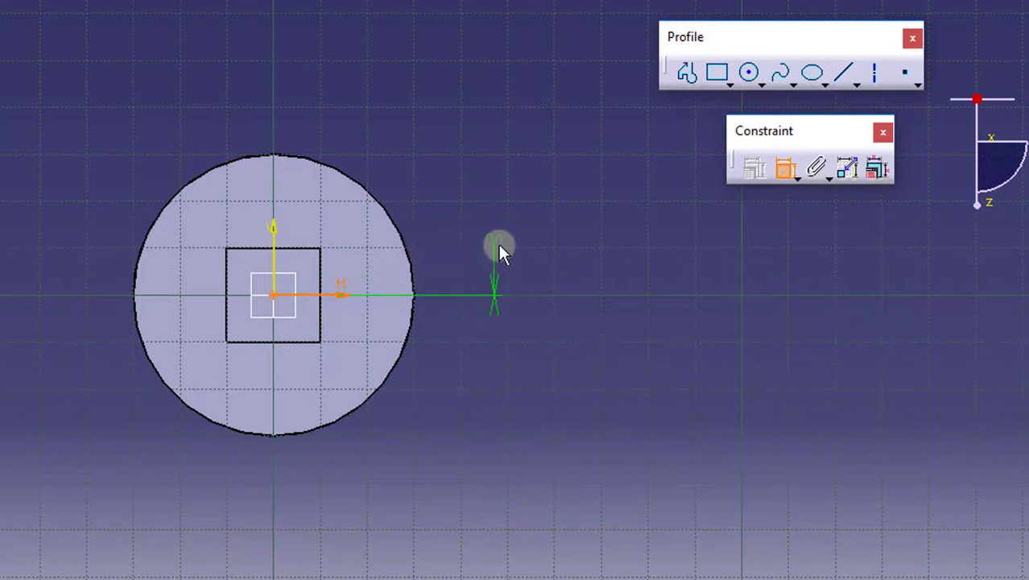
double_click(499, 245)
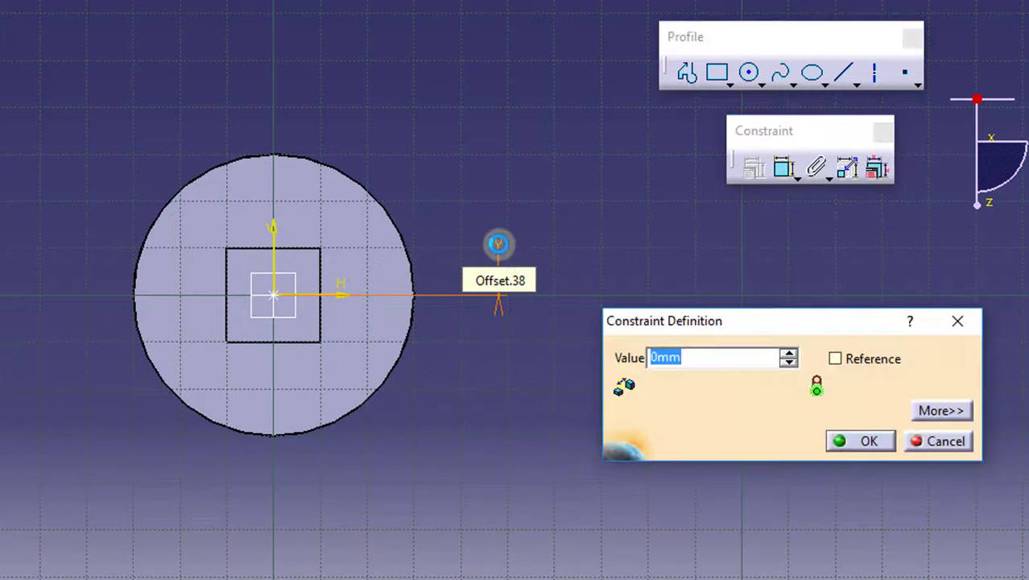
key(Return)
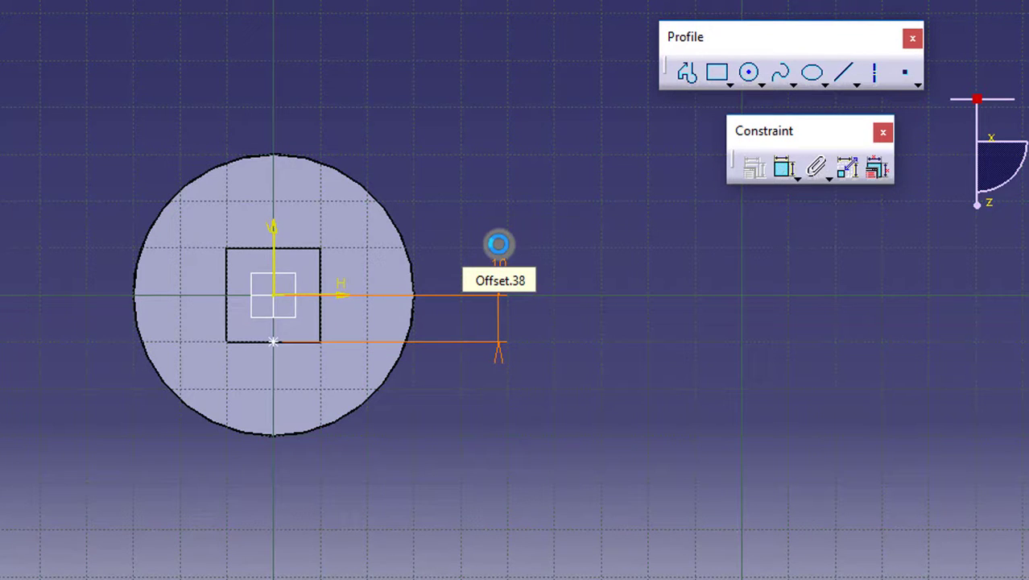
- Set the hole centre point's distance from the H axis to 17 mm
double_click(498, 260)
text(1)
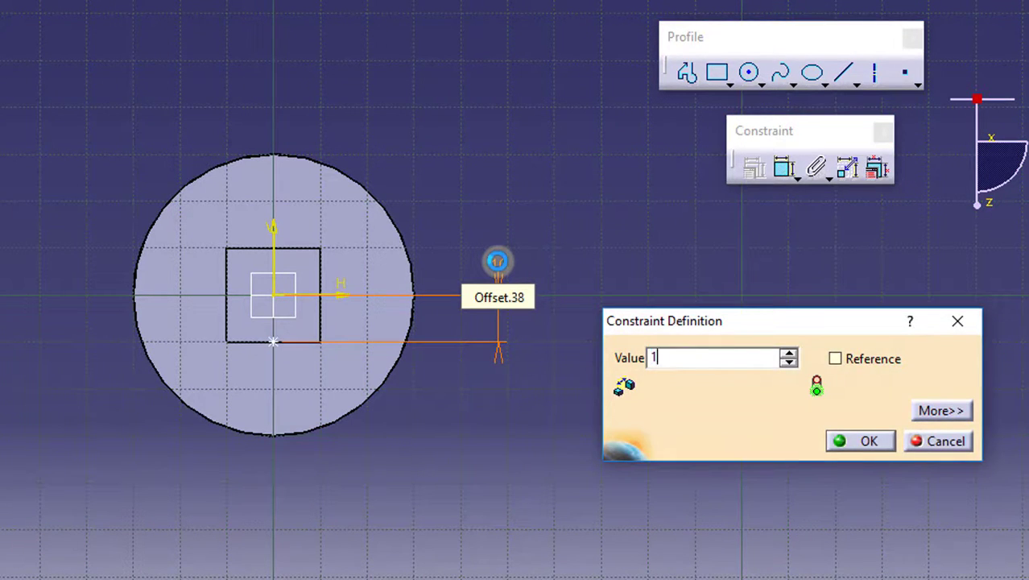
text(7mm)
key(Return)
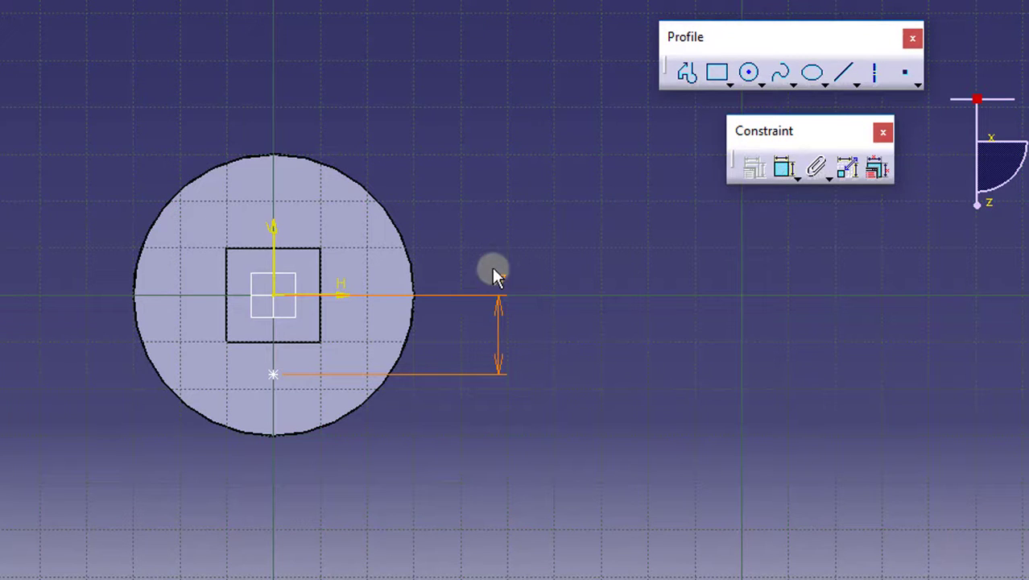
click(314, 354)
click(308, 233)
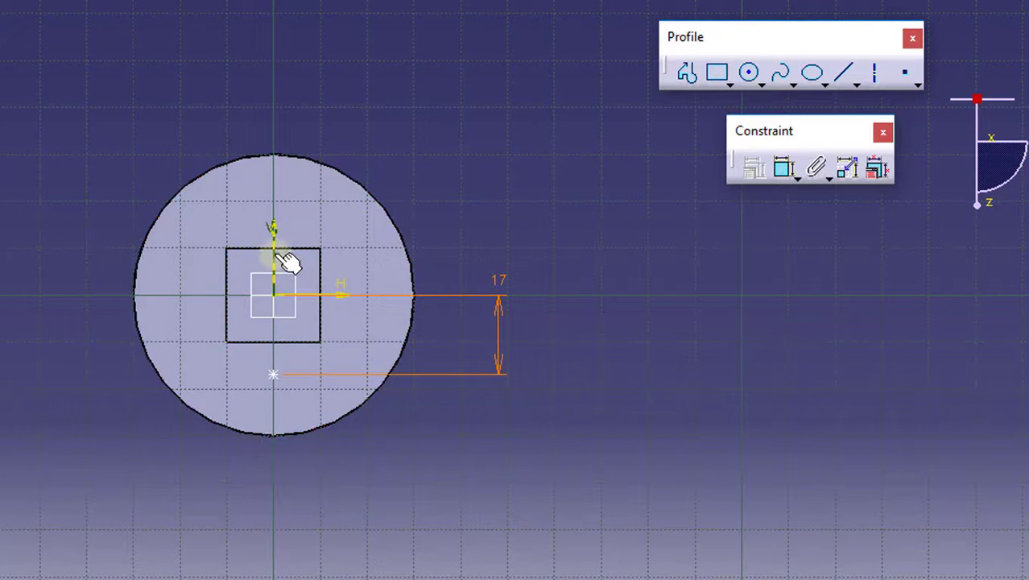
- Dimension the hole centre point 14 mm from the V axis and exit the positioning sketch
click(786, 171)
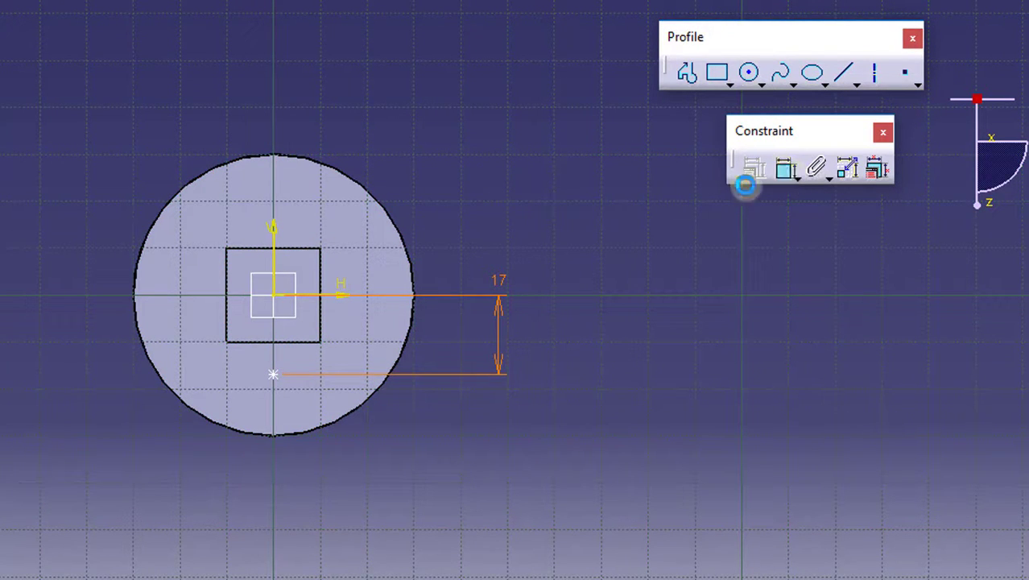
click(271, 373)
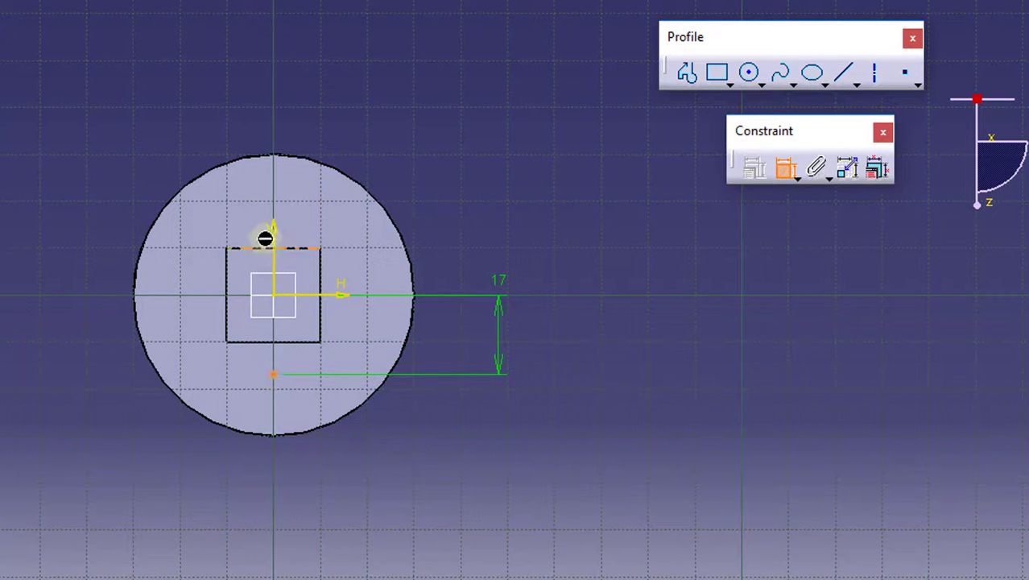
click(274, 103)
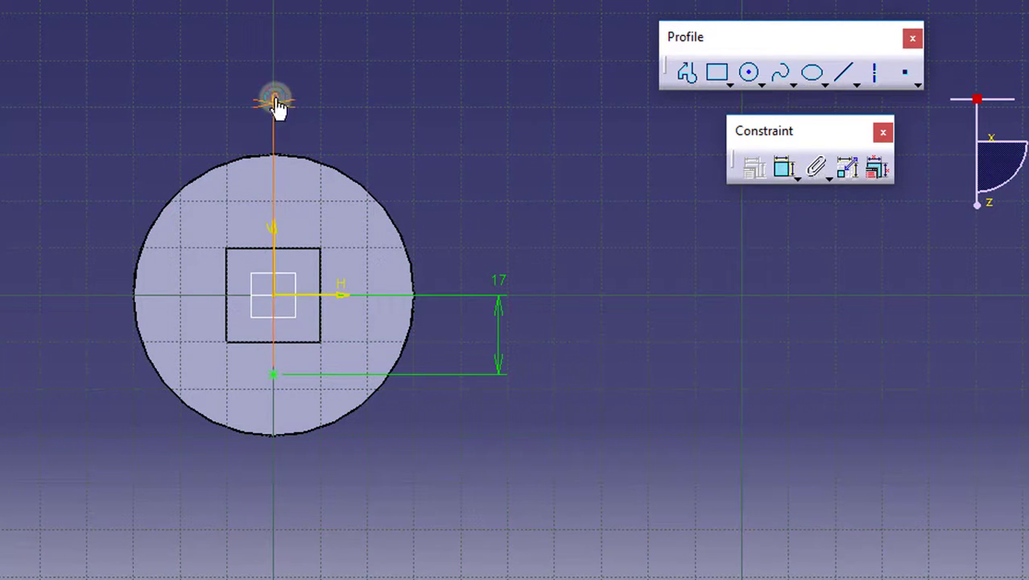
double_click(275, 100)
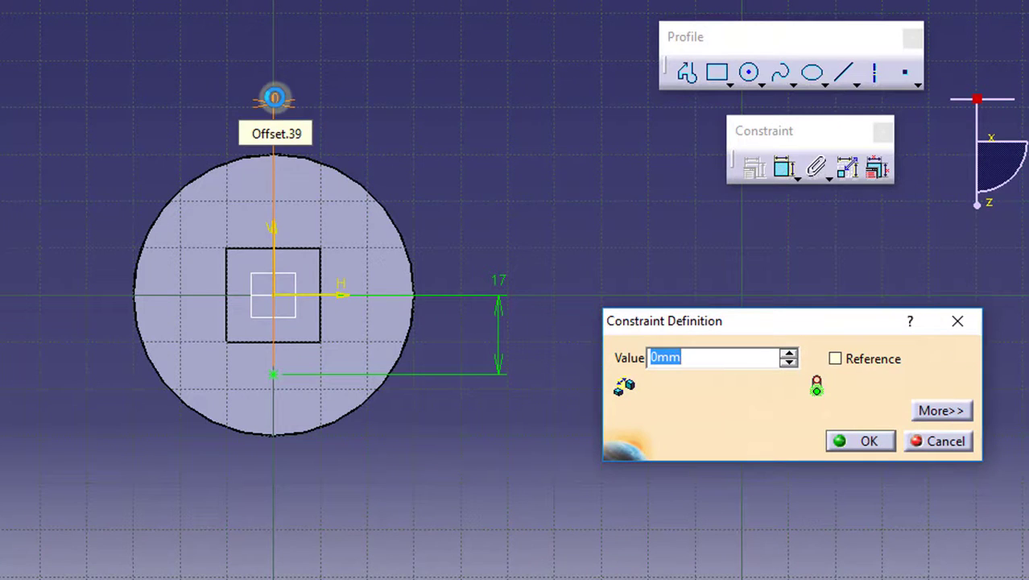
key(Return)
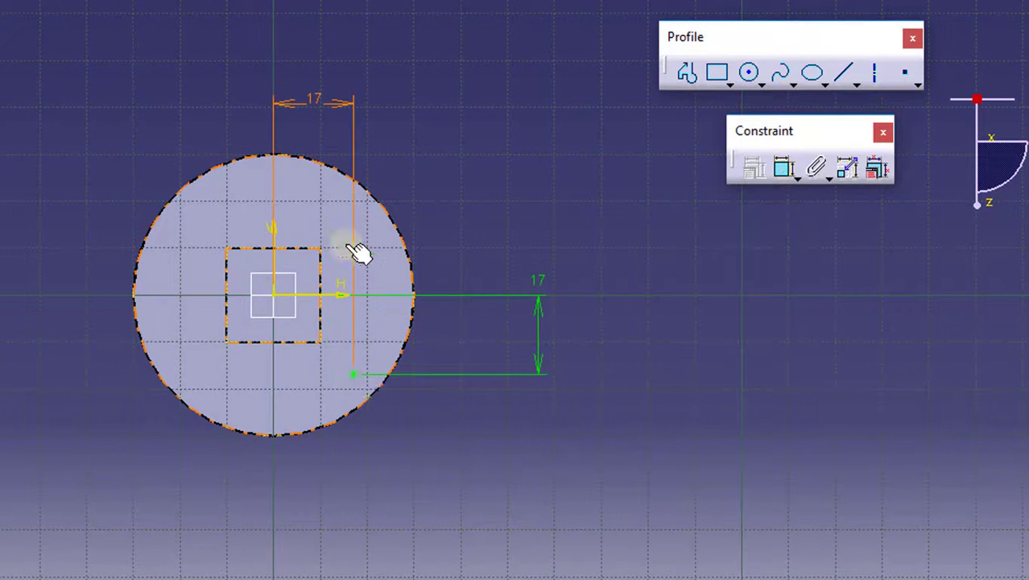
double_click(315, 102)
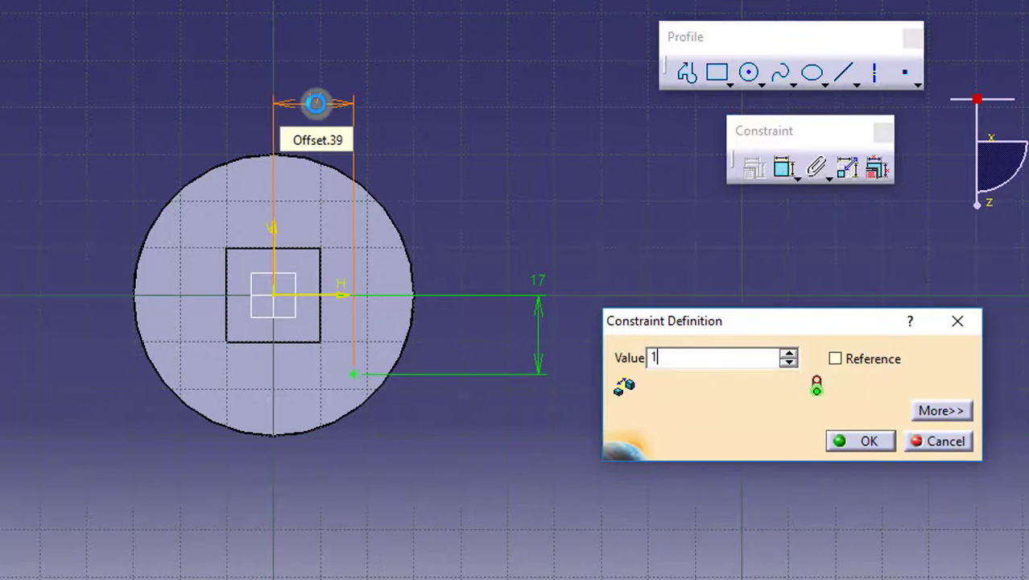
key(Return)
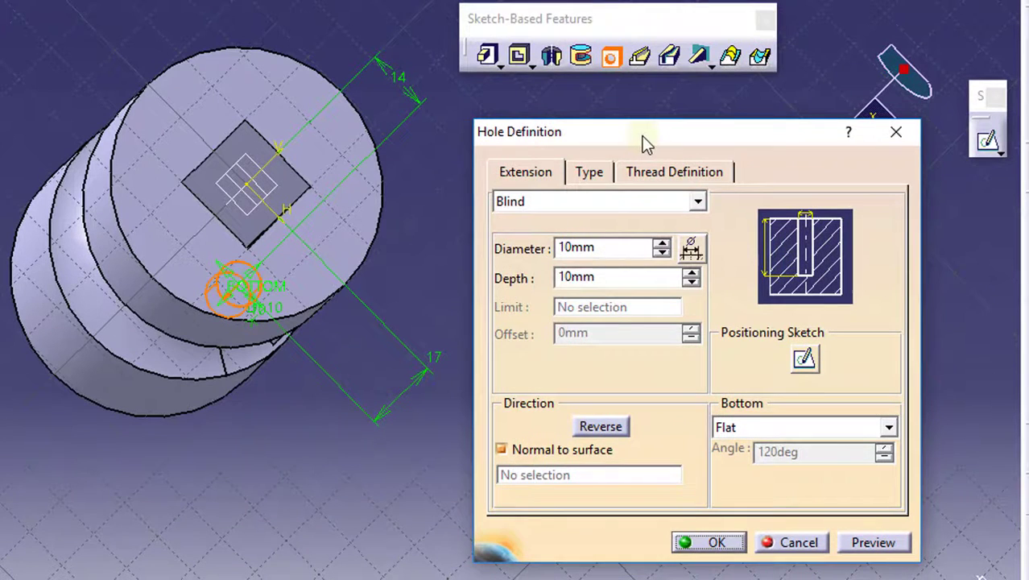
- Create the blind hole with a 9 mm diameter and a 19 mm depth on the end face
drag(645, 143, 622, 129)
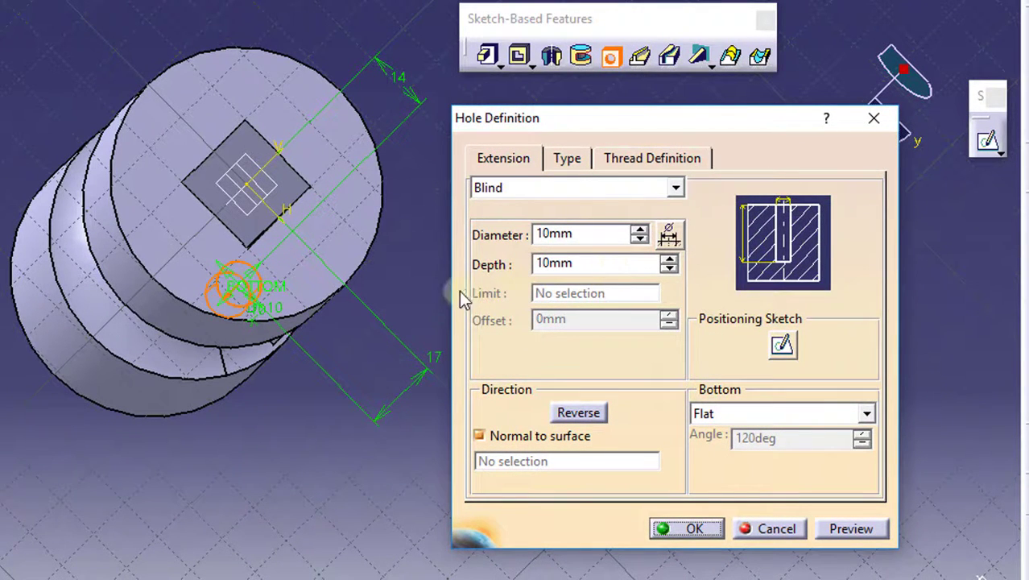
double_click(534, 234)
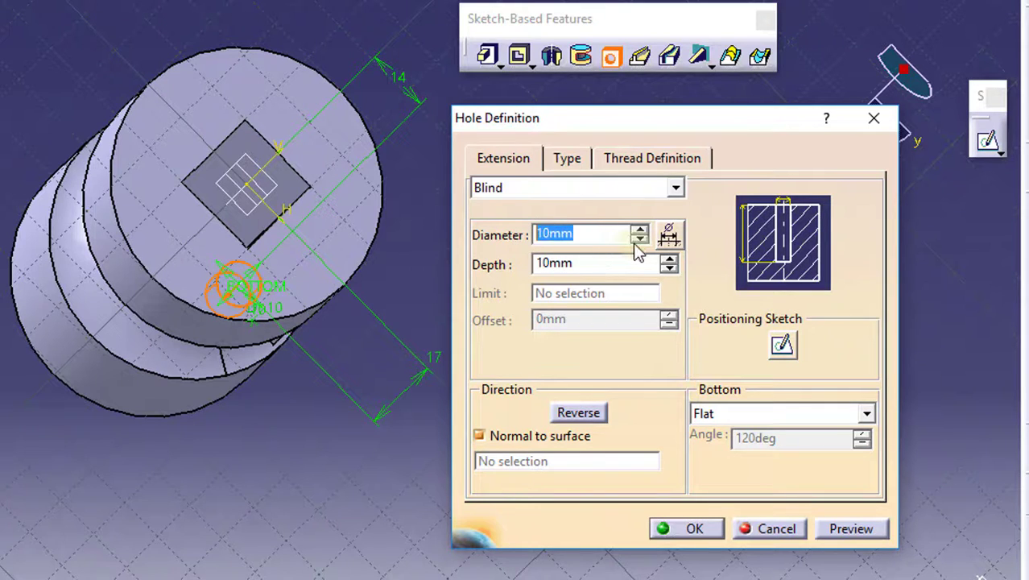
text(9)
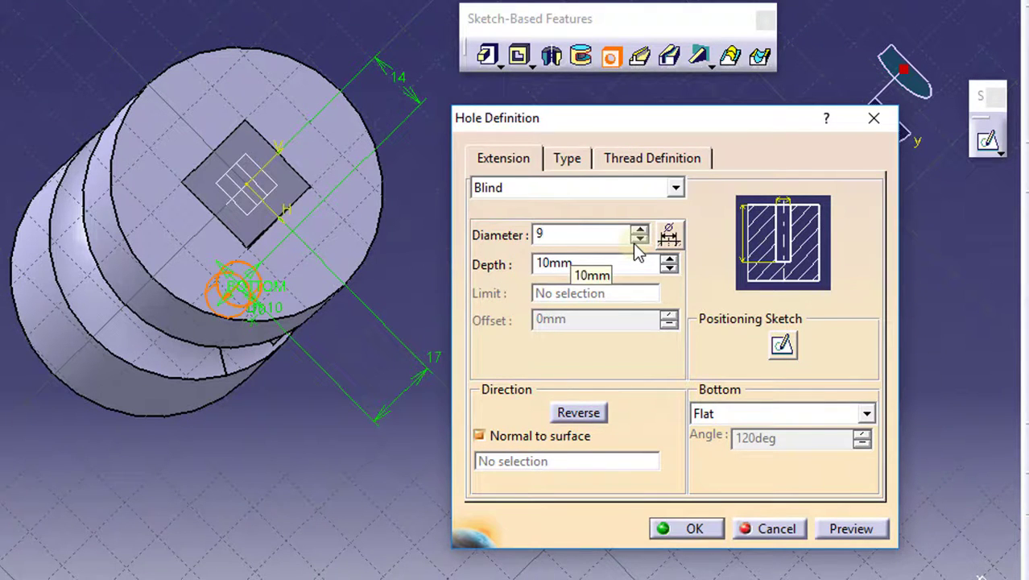
double_click(612, 264)
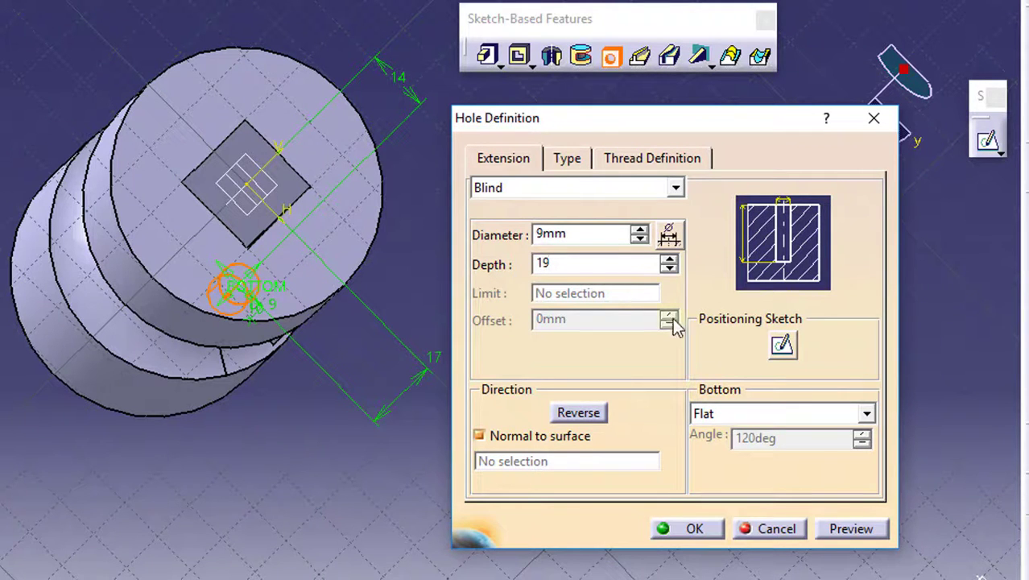
click(830, 529)
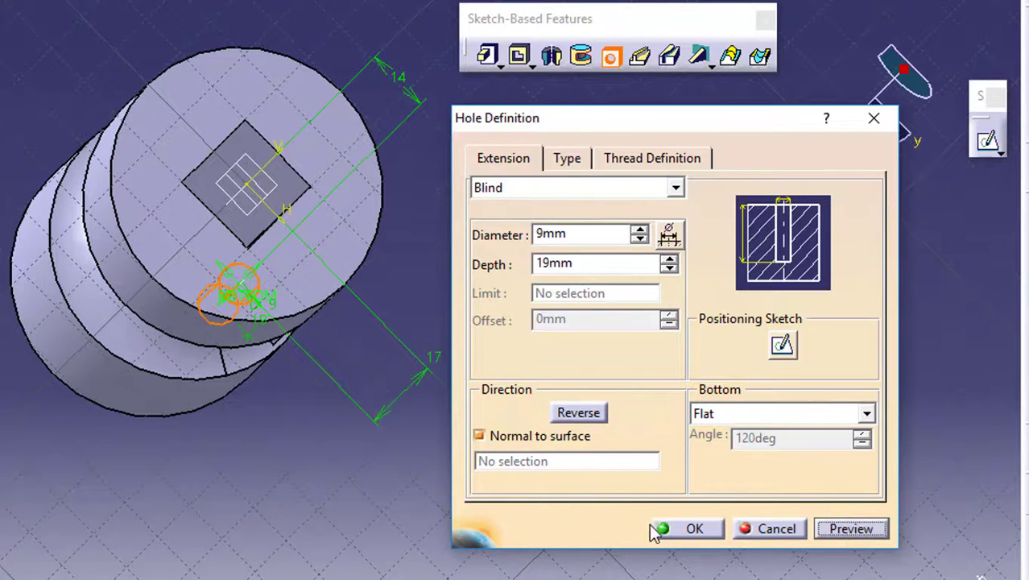
click(692, 534)
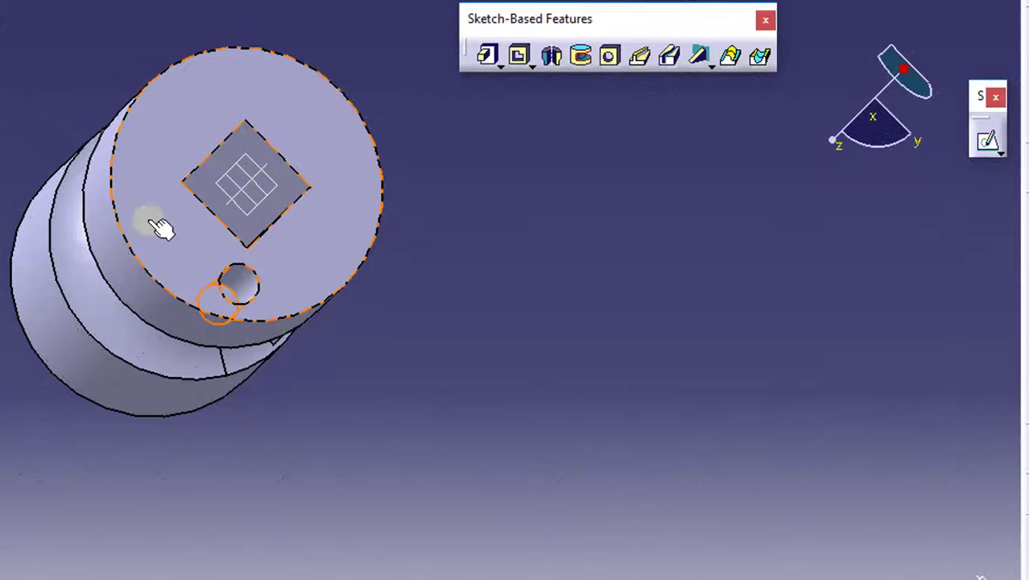
click(271, 295)
double_click(258, 287)
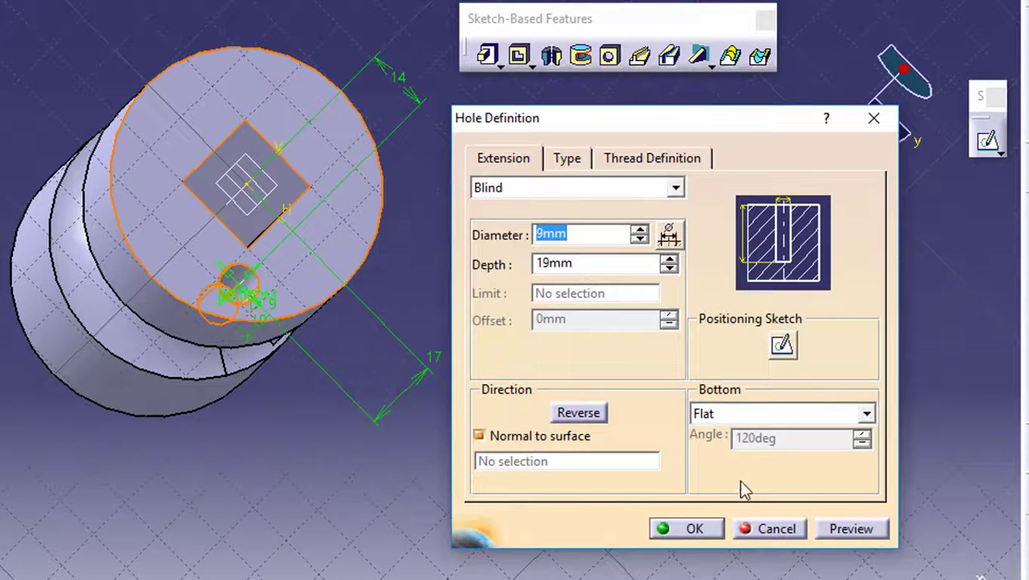
click(774, 529)
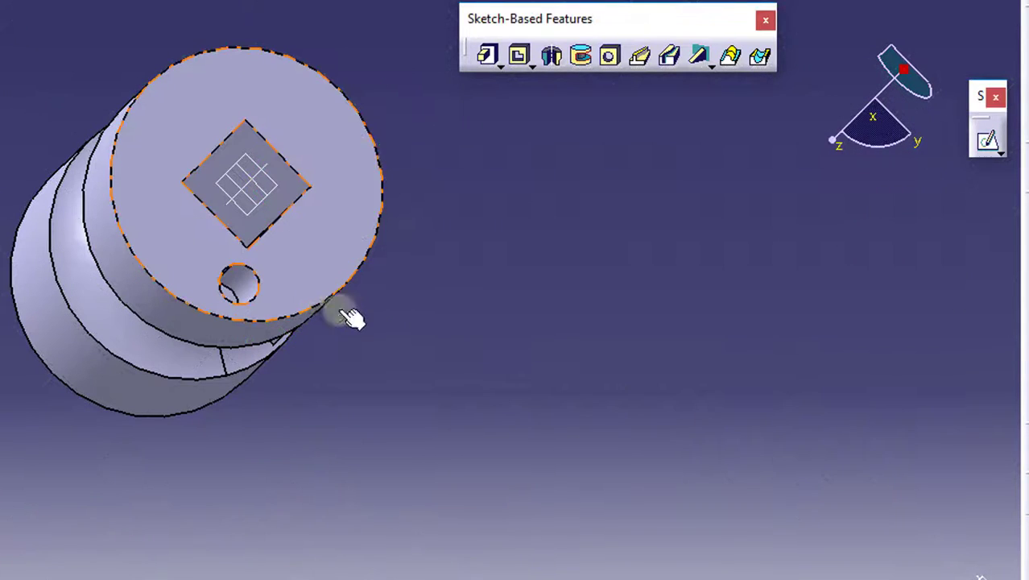
- Reopen the hole's definition, make it threaded with the Metric Thick Pitch type, and accept the standard's diameters
double_click(248, 291)
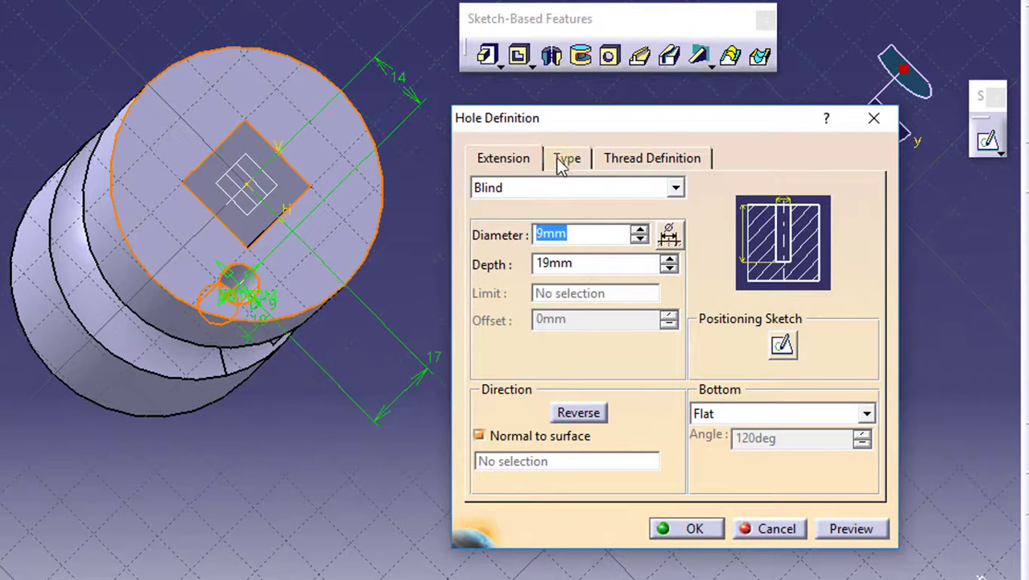
click(613, 159)
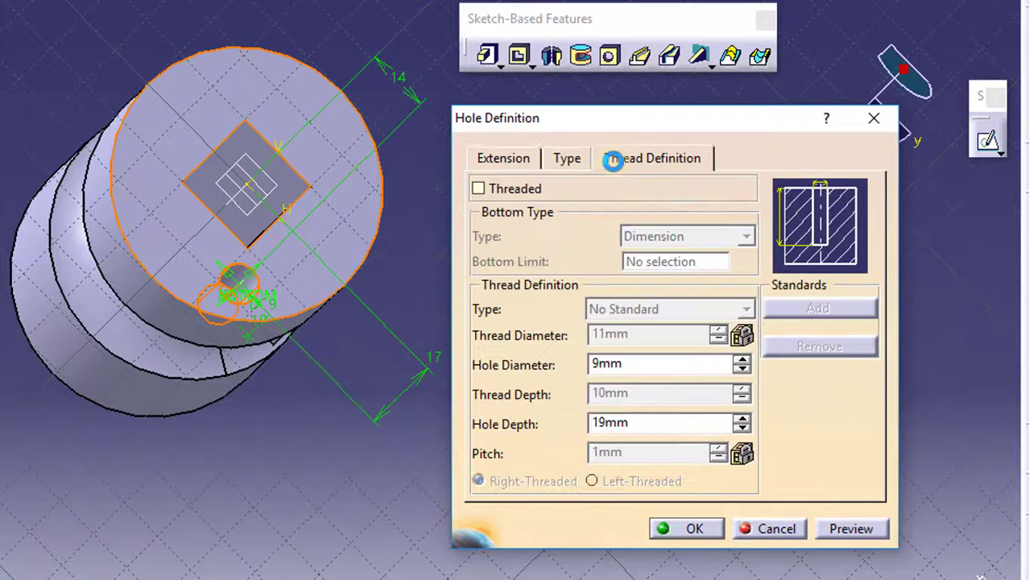
click(478, 189)
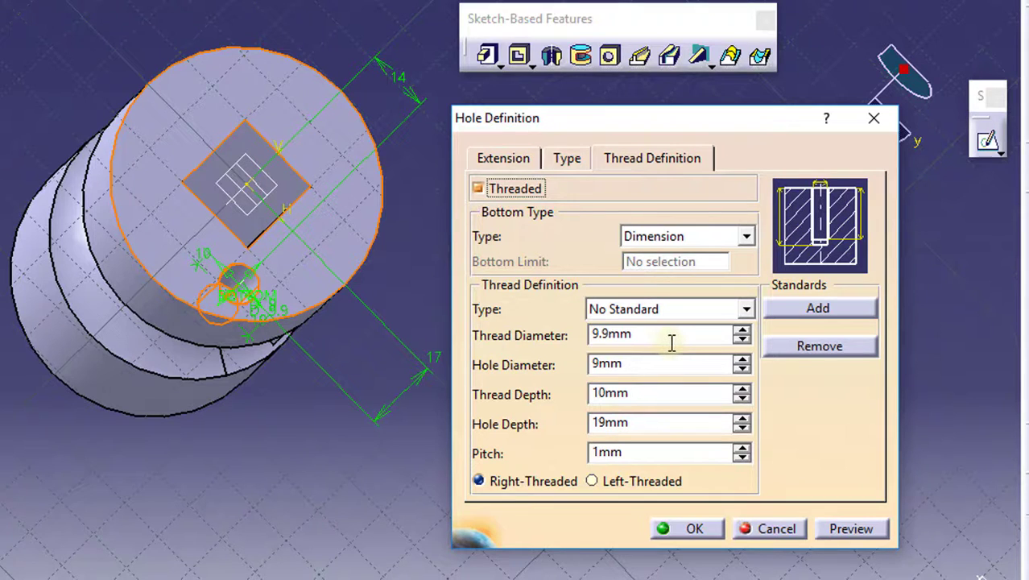
click(711, 307)
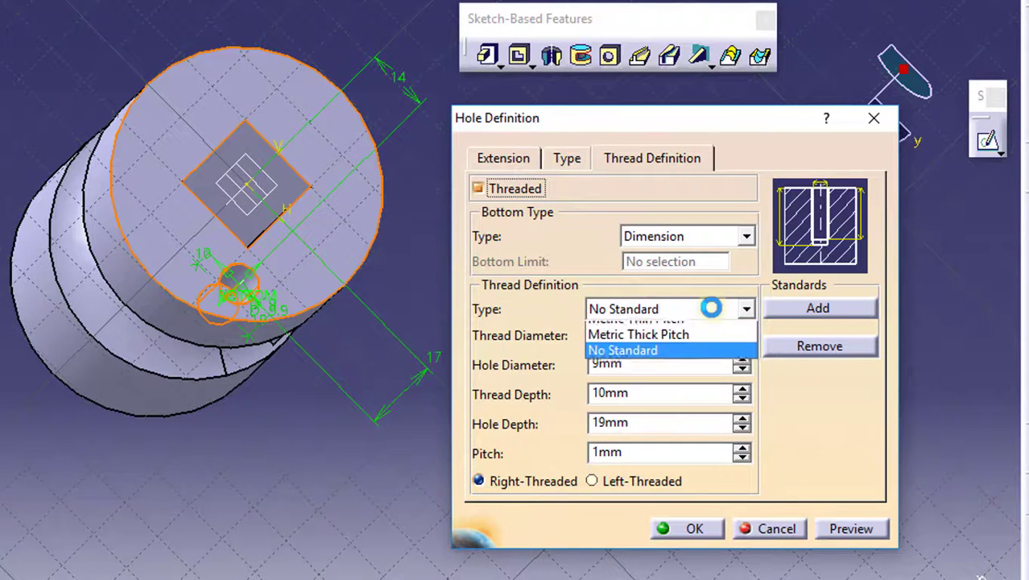
click(666, 345)
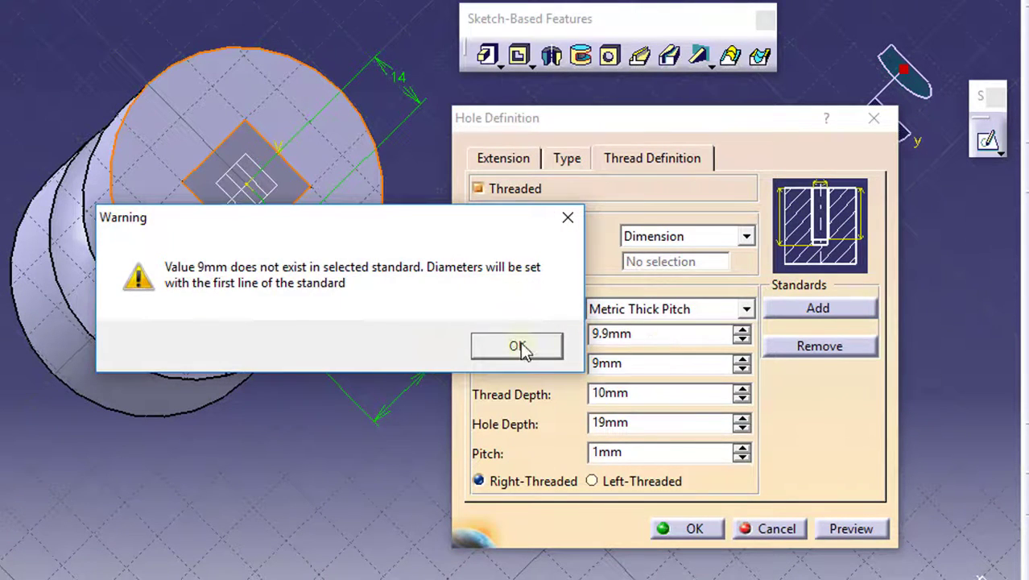
click(520, 347)
- Choose the M6 thread description for the hole, replace it with M18, and preview the hole
click(672, 339)
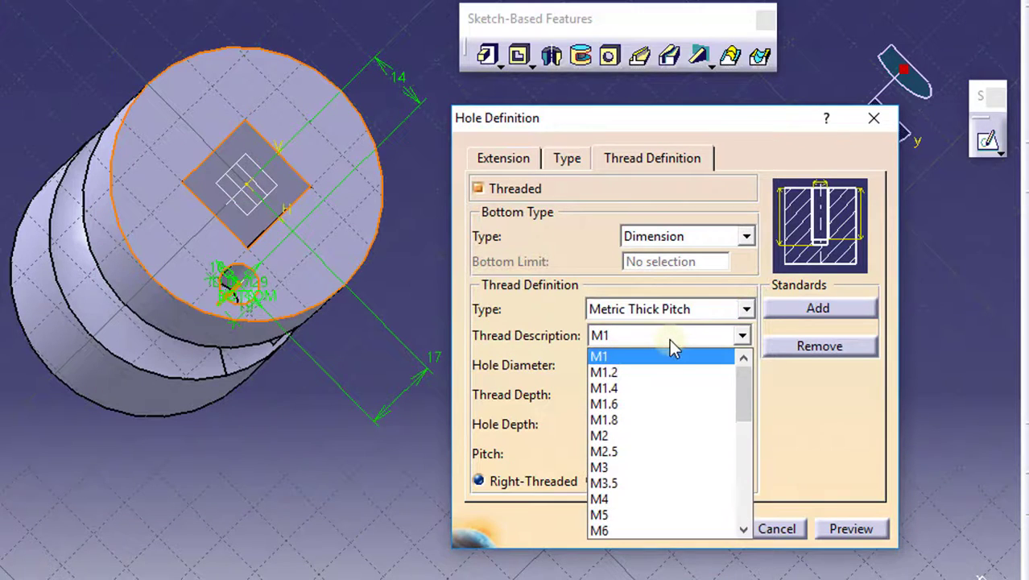
click(636, 536)
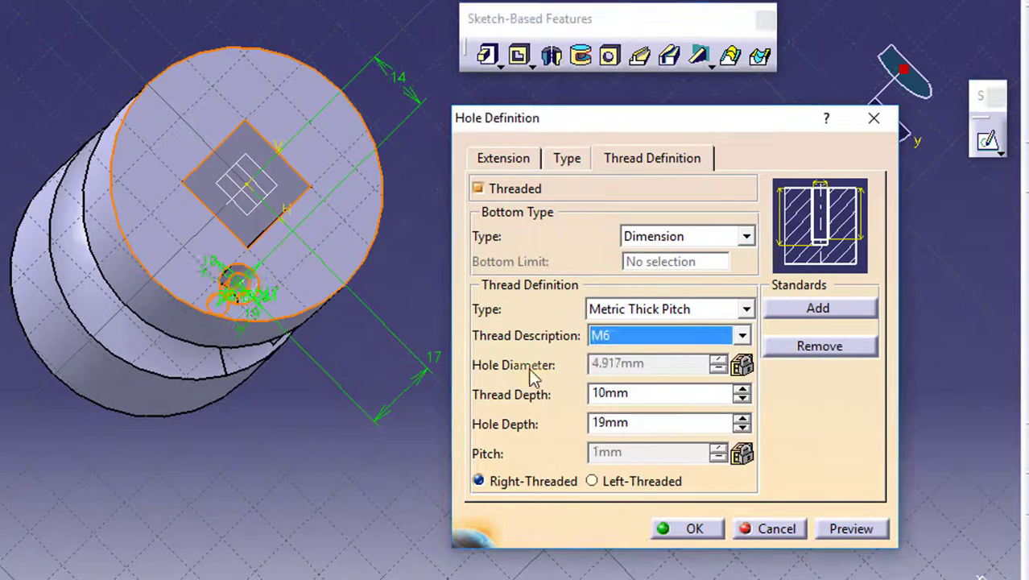
click(712, 339)
scroll(654, 448, down, 1)
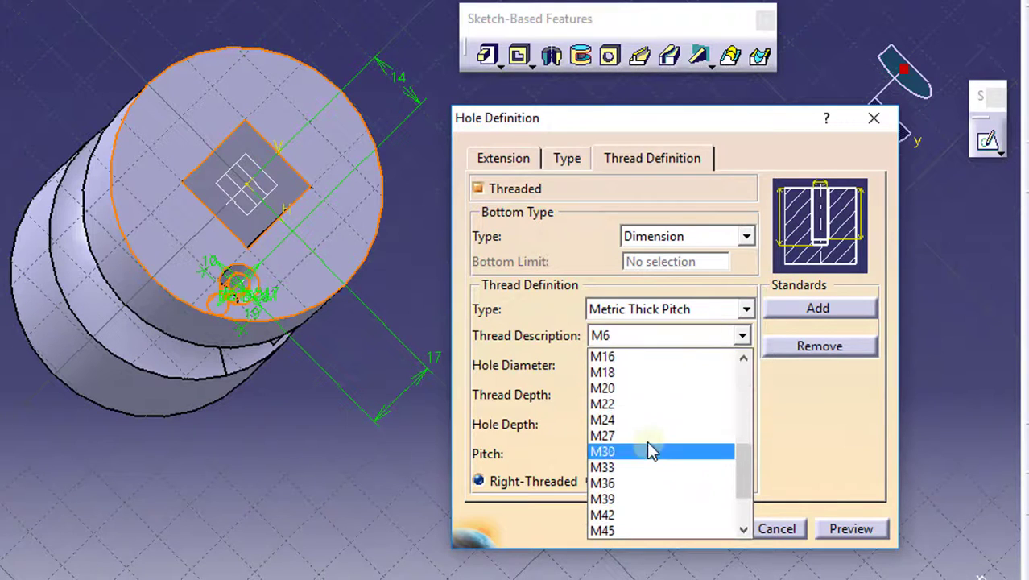
click(633, 372)
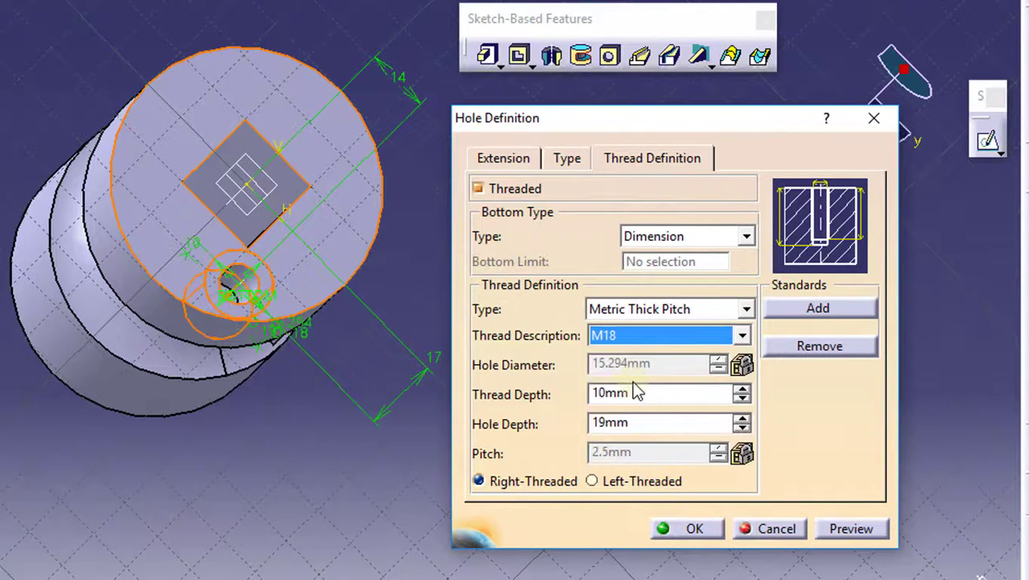
click(842, 533)
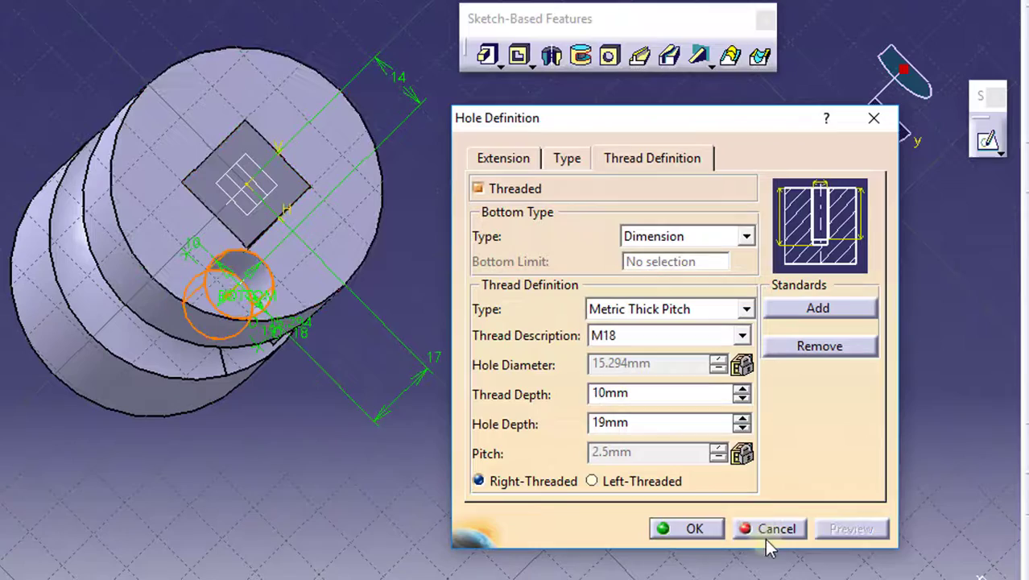
- Accept the hole definition with the M18 Metric Thick Pitch right-handed thread on the end face
click(694, 529)
- Examine the threaded hole, square pocket, groove and stiffener on the finished cylinder from several angles
middle_drag(516, 300, 507, 221)
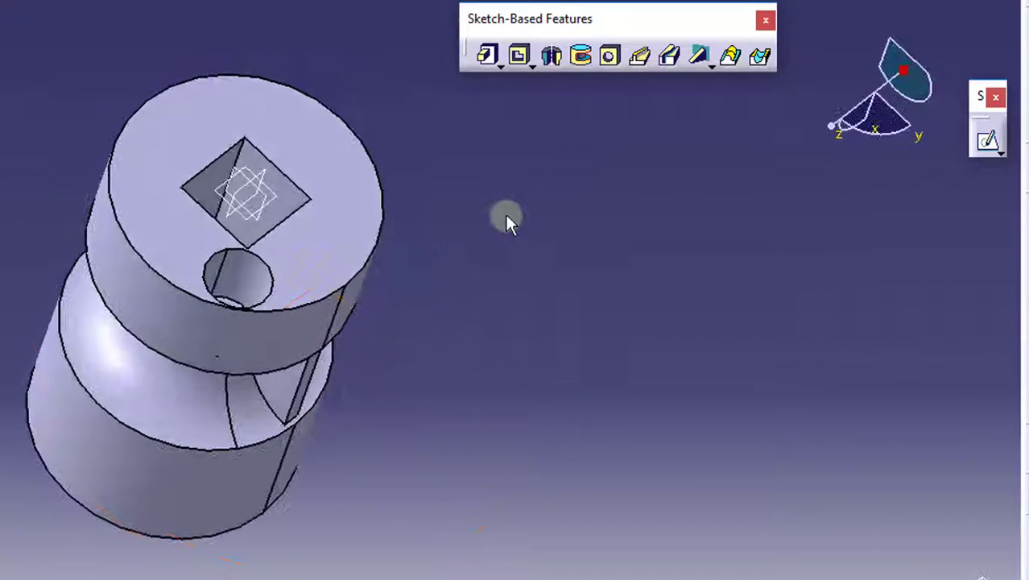
middle_drag(505, 380, 450, 375)
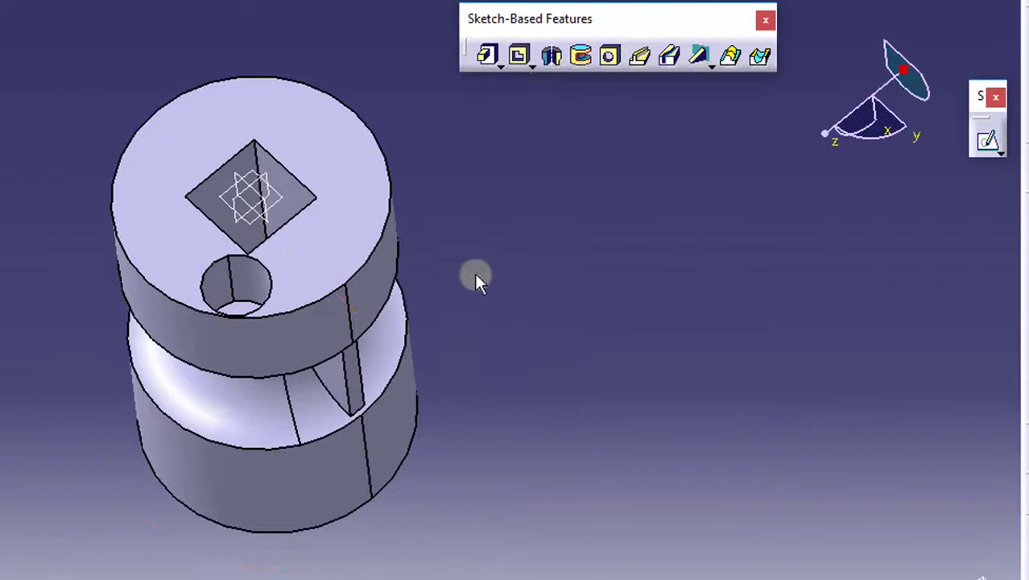
middle_drag(477, 280, 531, 396)
middle_drag(430, 360, 407, 369)
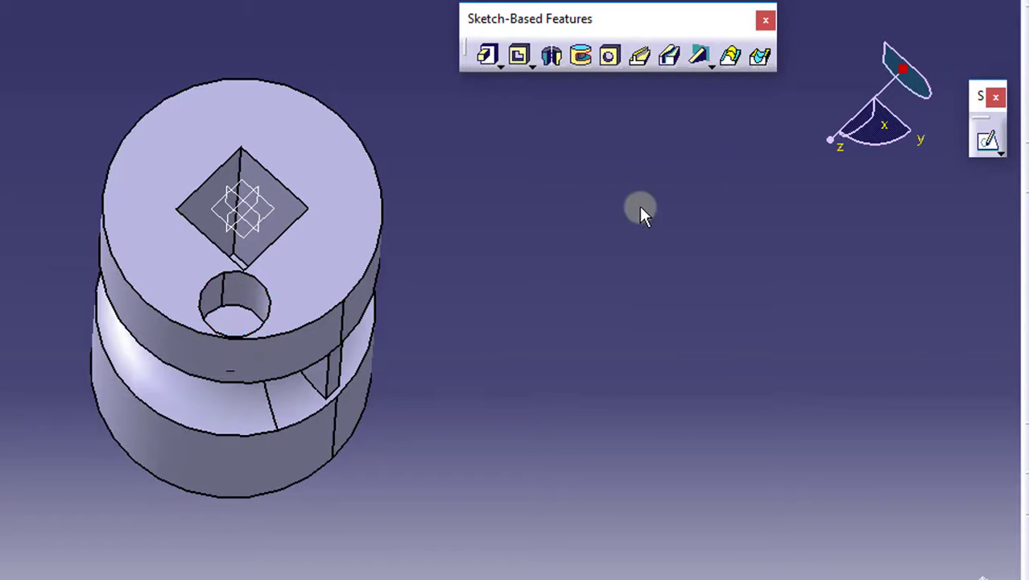
middle_drag(498, 288, 595, 79)
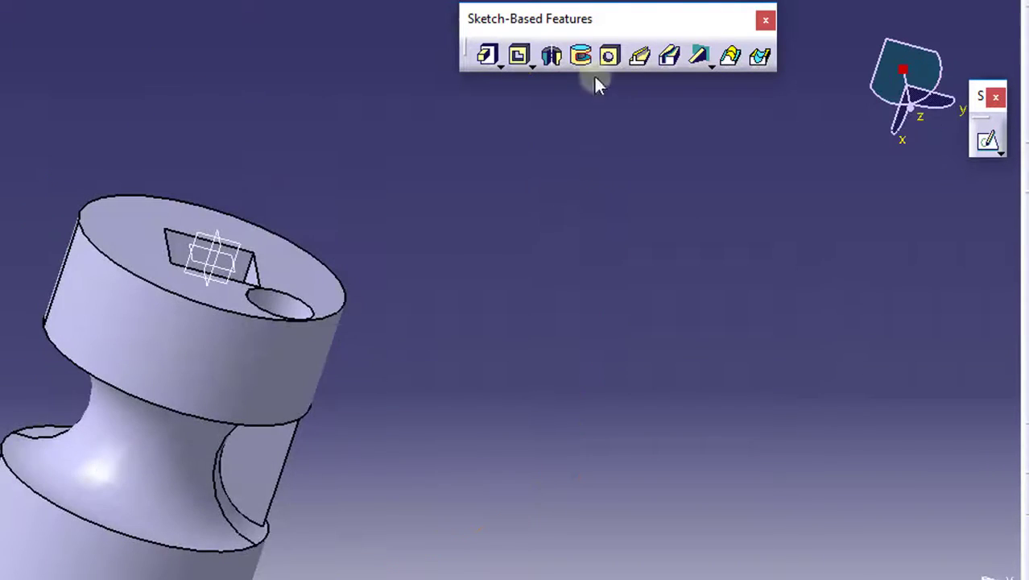
middle_drag(507, 275, 624, 119)
middle_drag(600, 173, 503, 231)
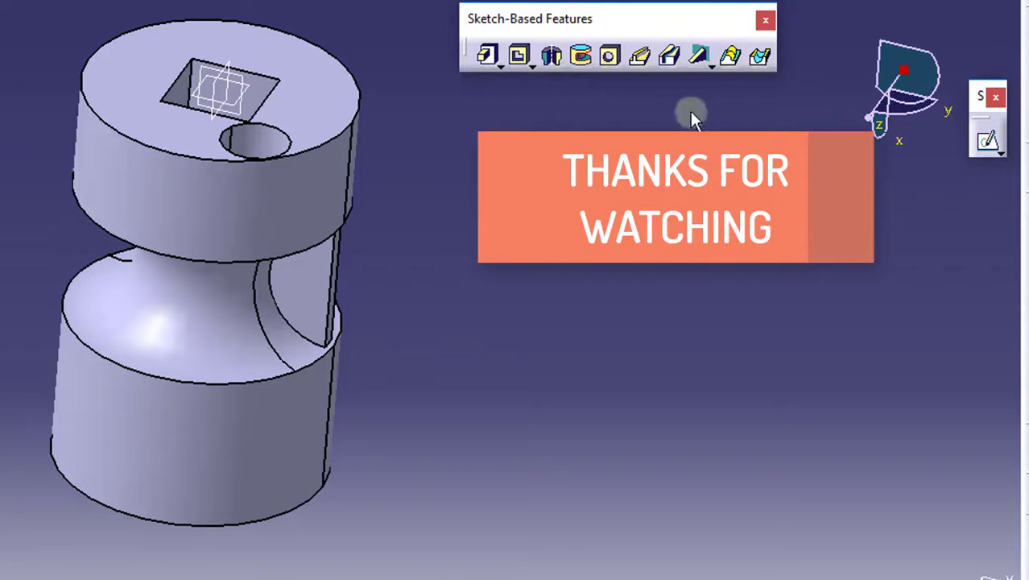
middle_drag(458, 254, 431, 310)
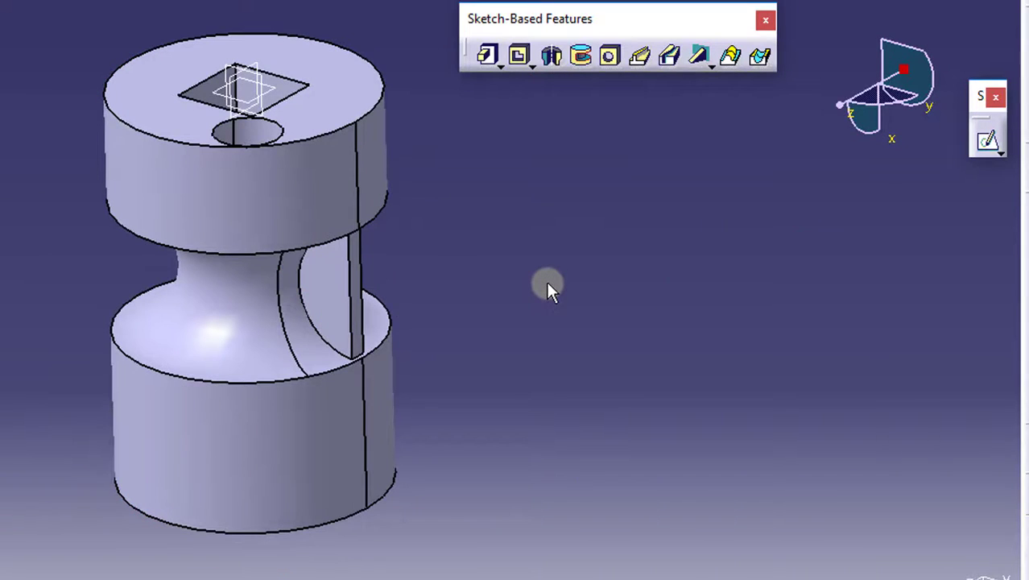